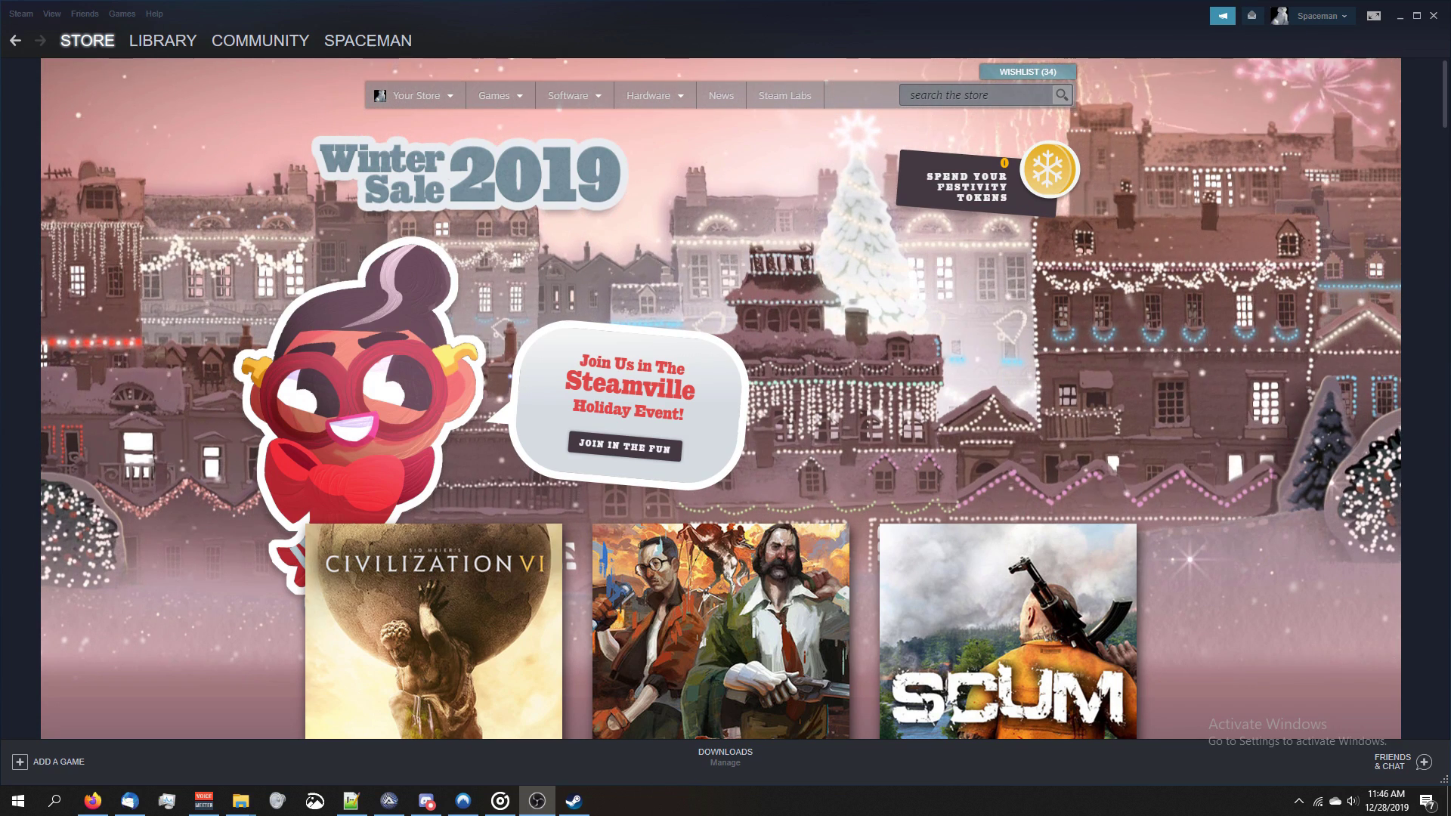
# Open the Distant Galaxies mod page in the Stellaris Workshop and copy its URL
pyautogui.moveTo(265, 43)
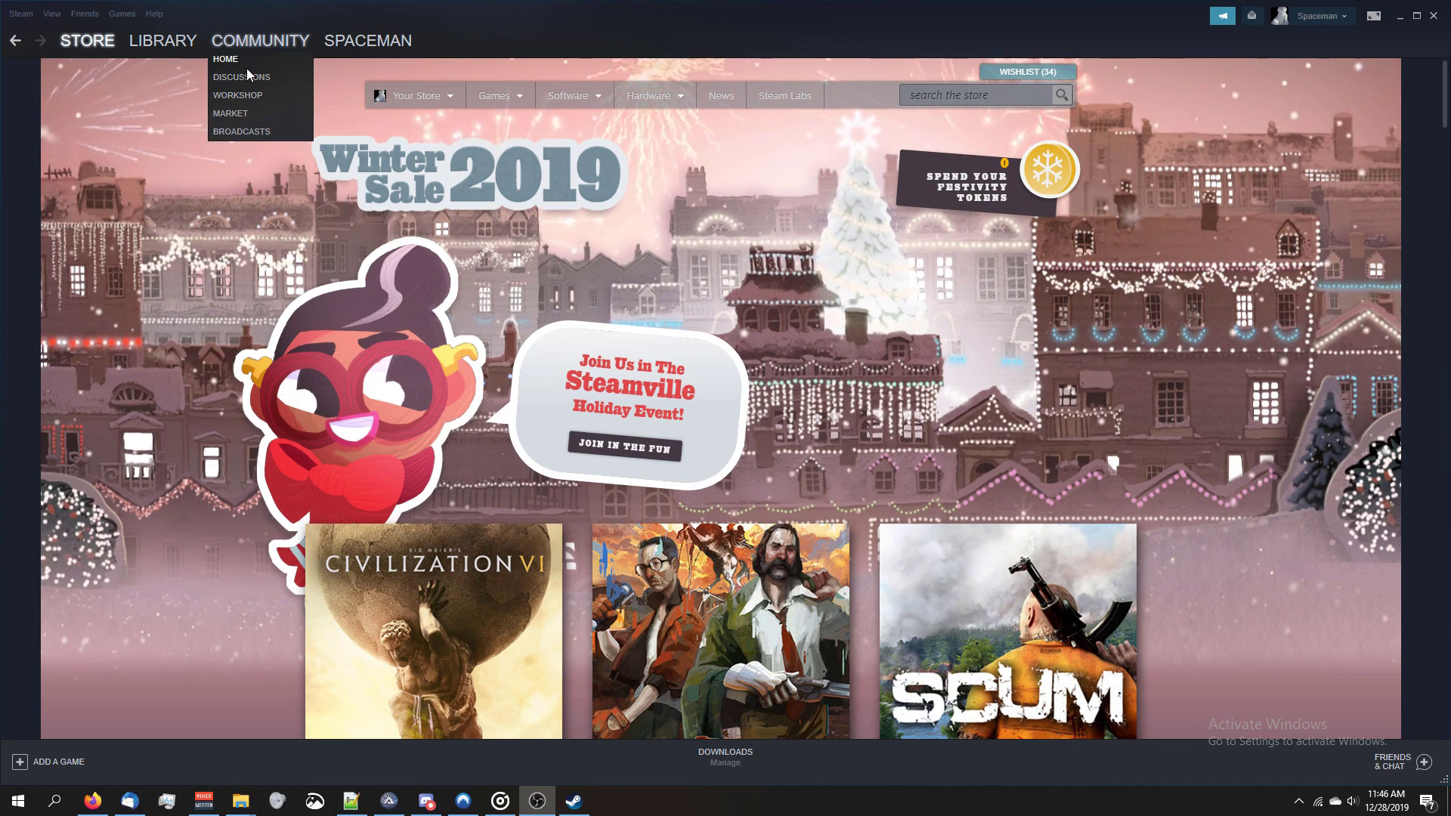
pyautogui.click(236, 95)
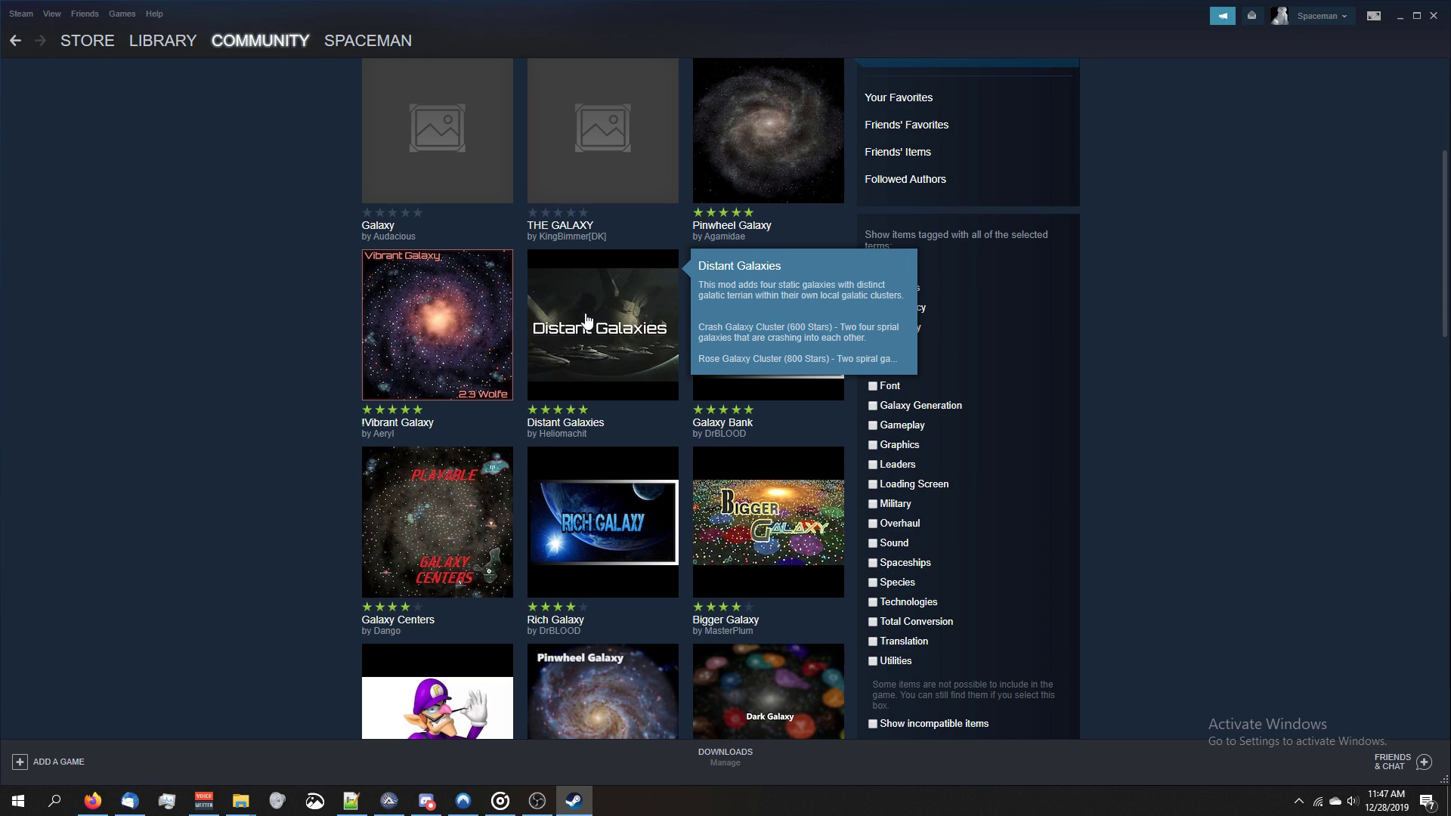
pyautogui.click(586, 320)
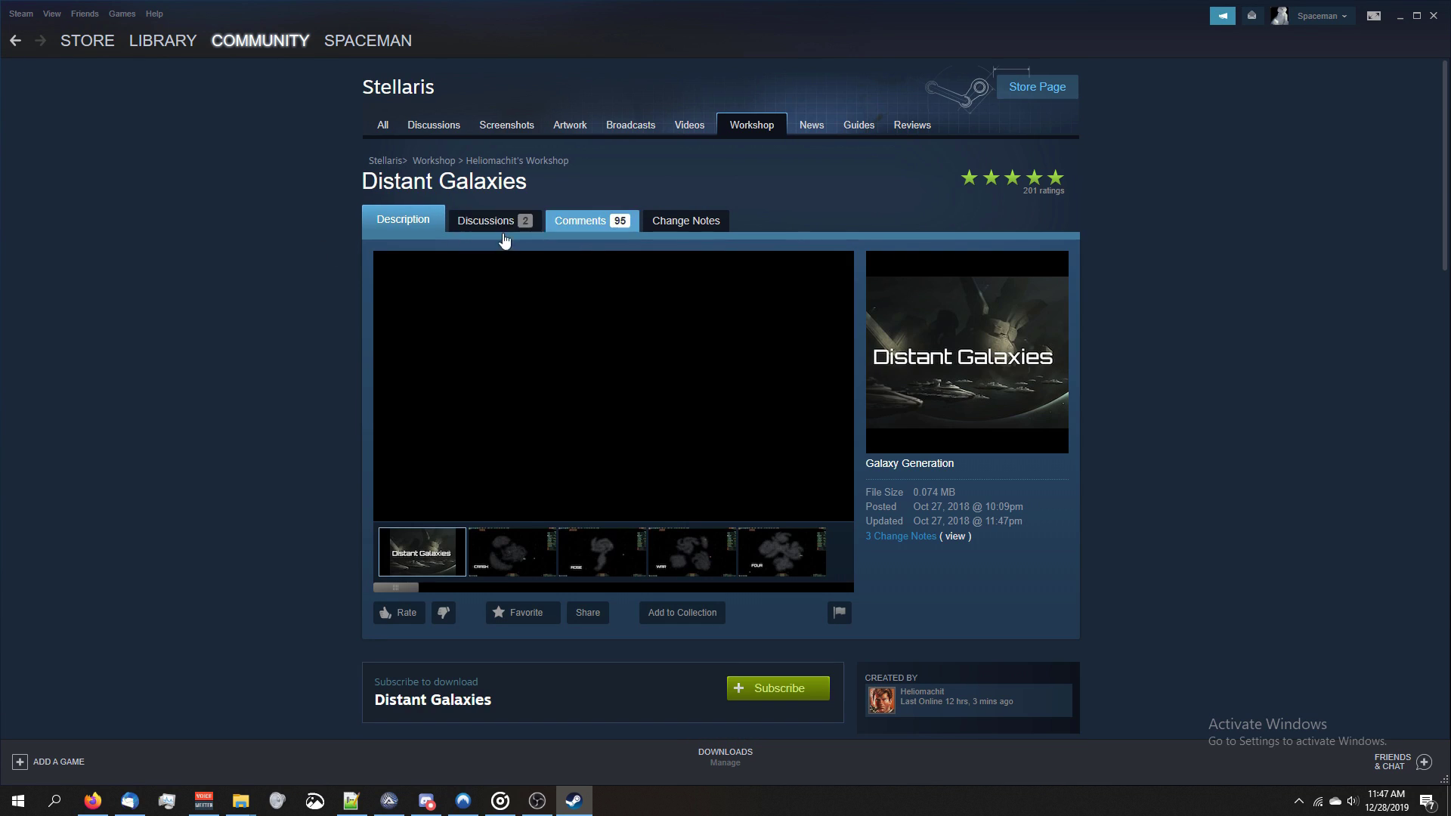
pyautogui.rightClick(246, 155)
pyautogui.click(287, 236)
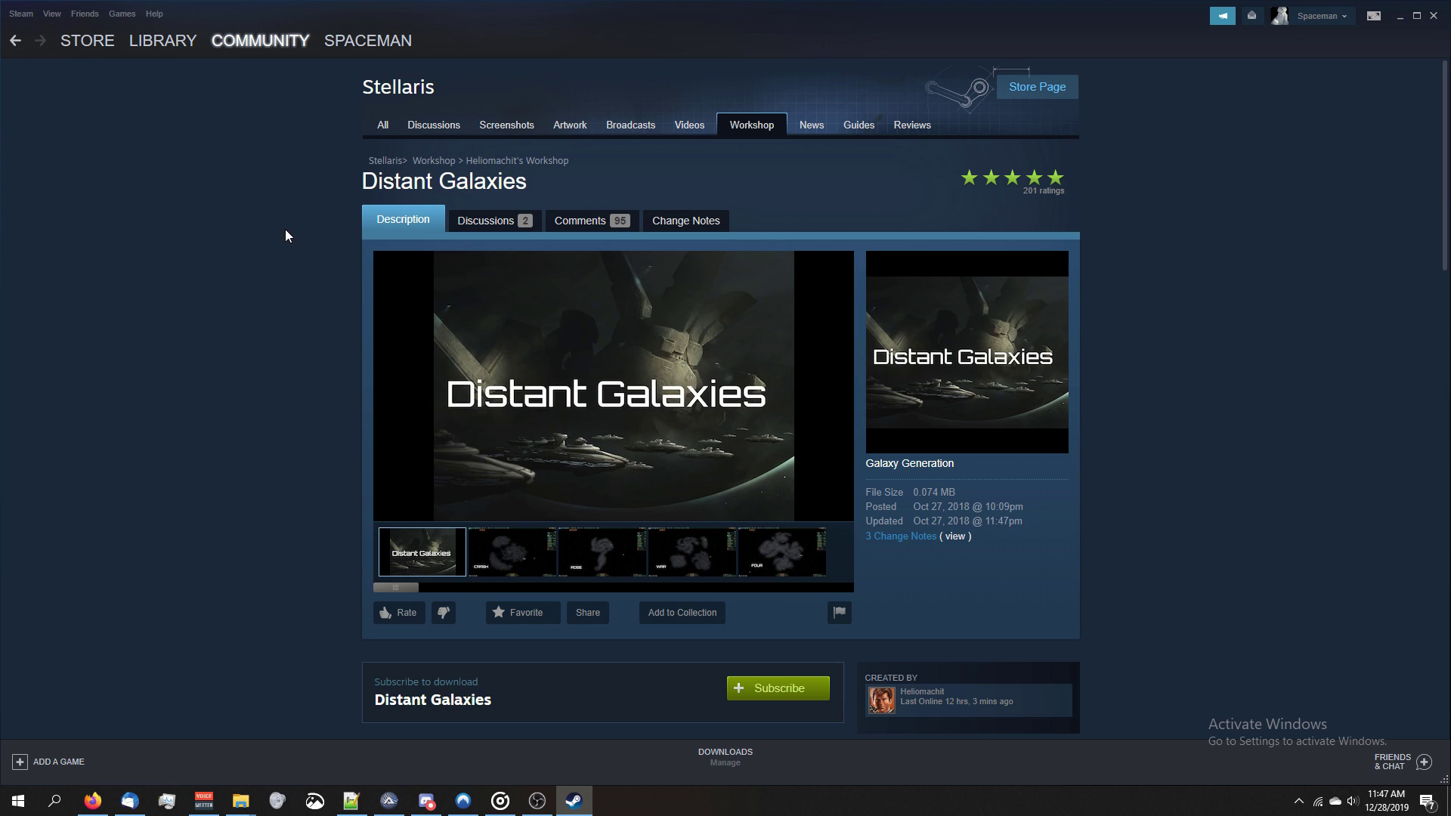
# Search DuckDuckGo for a Steam Workshop downloader and try it on Distant Galaxies
pyautogui.click(93, 801)
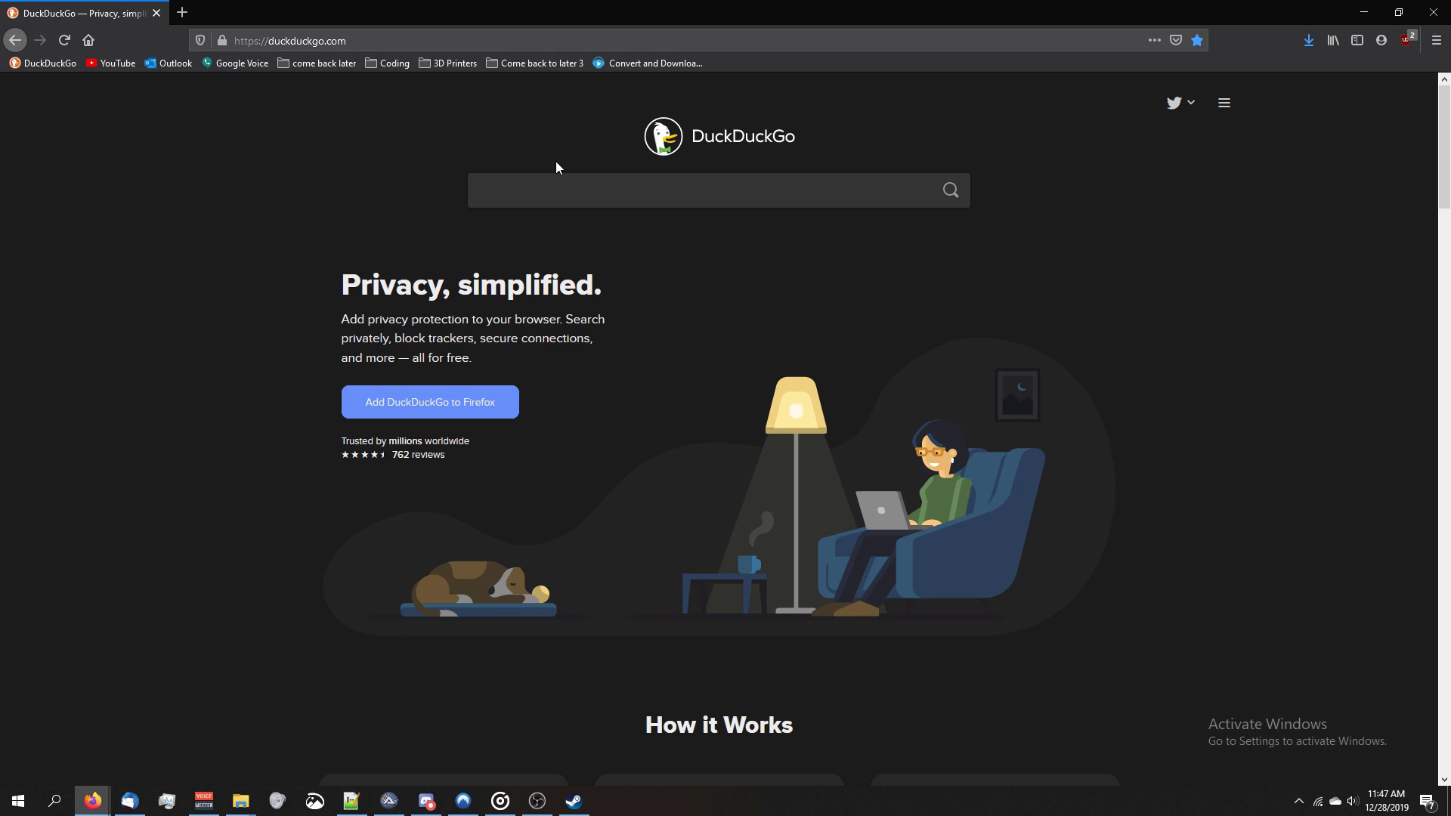
pyautogui.write('steam wor')
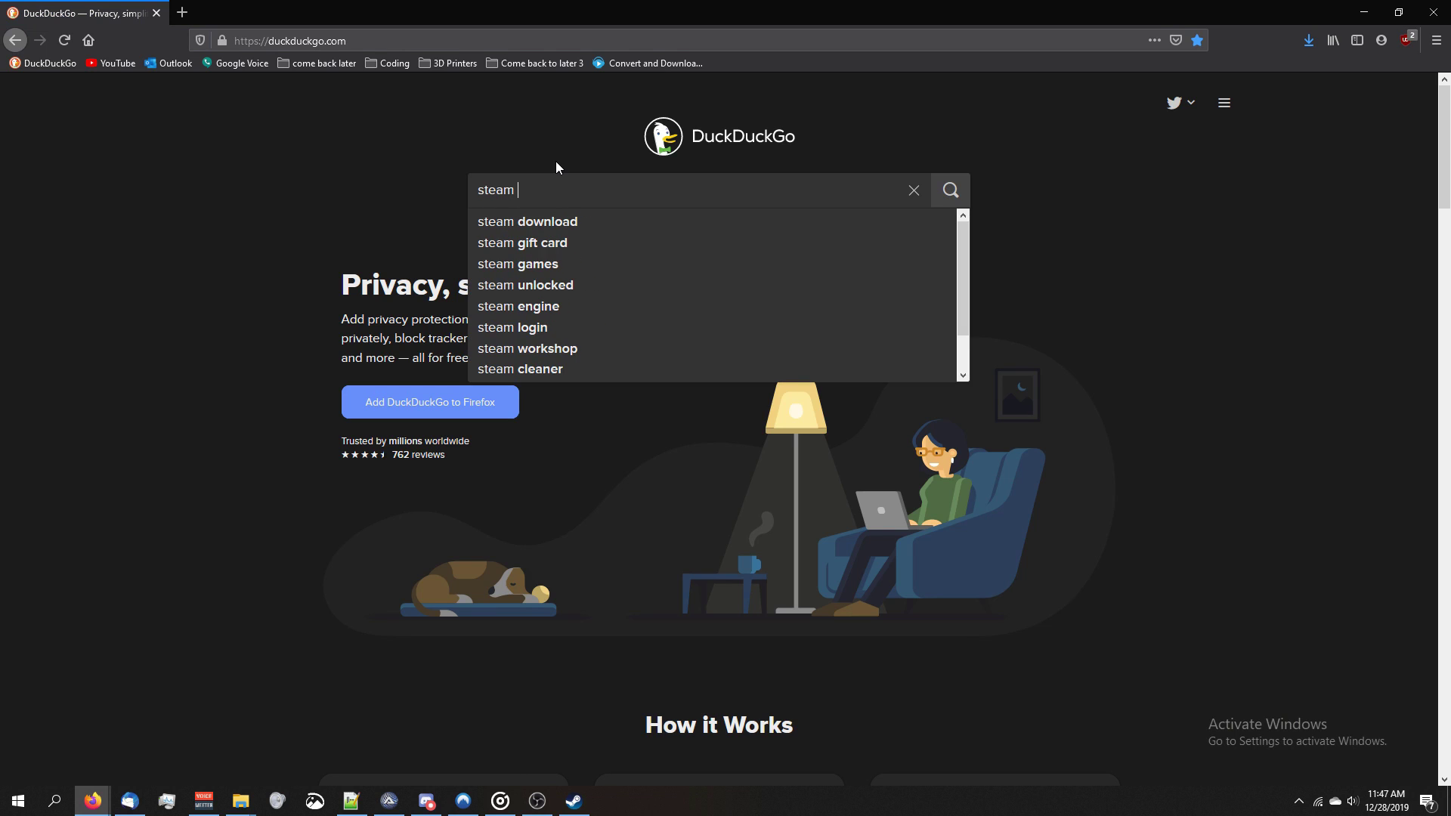
pyautogui.write('kshop downla')
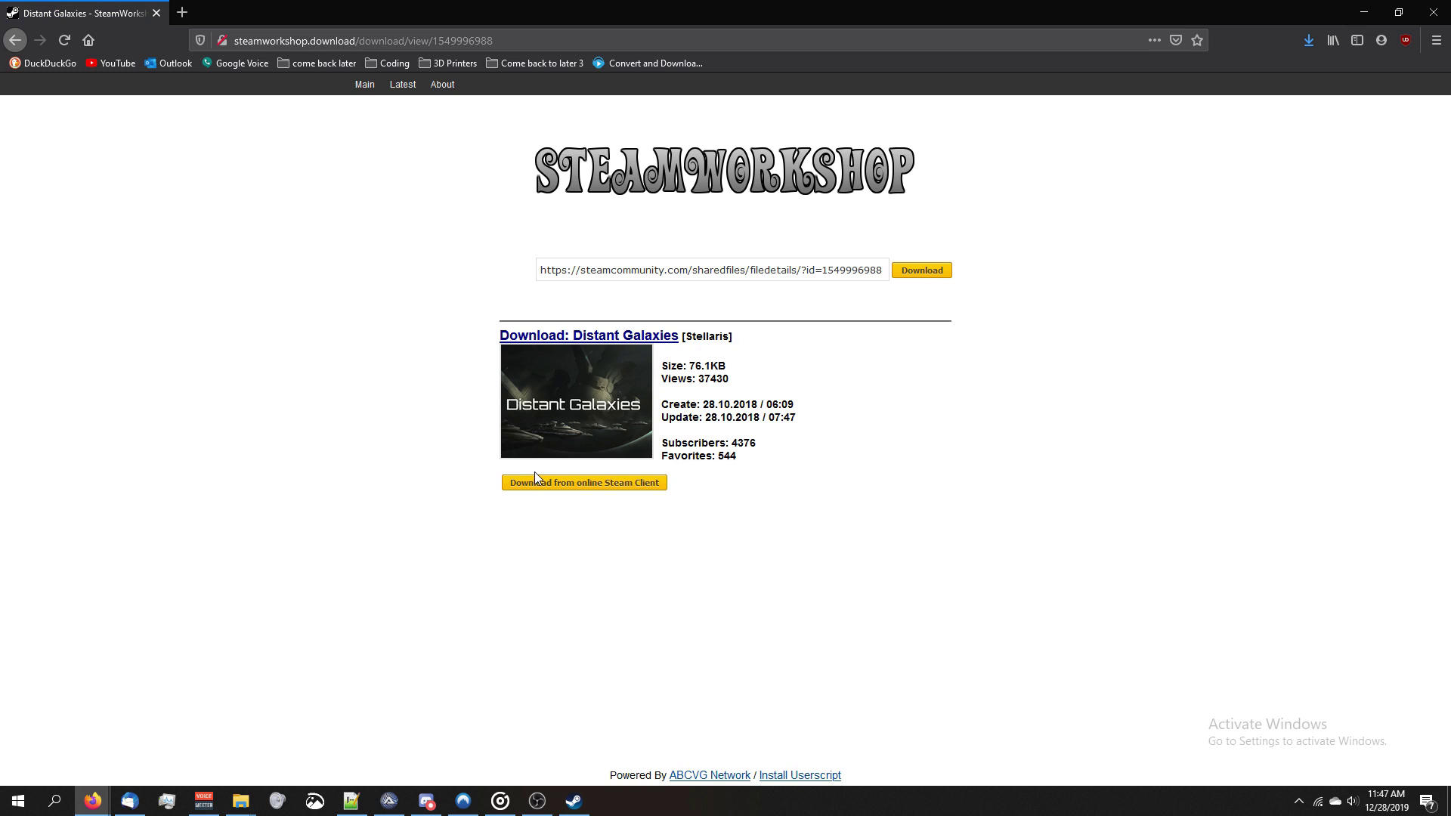
pyautogui.click(534, 478)
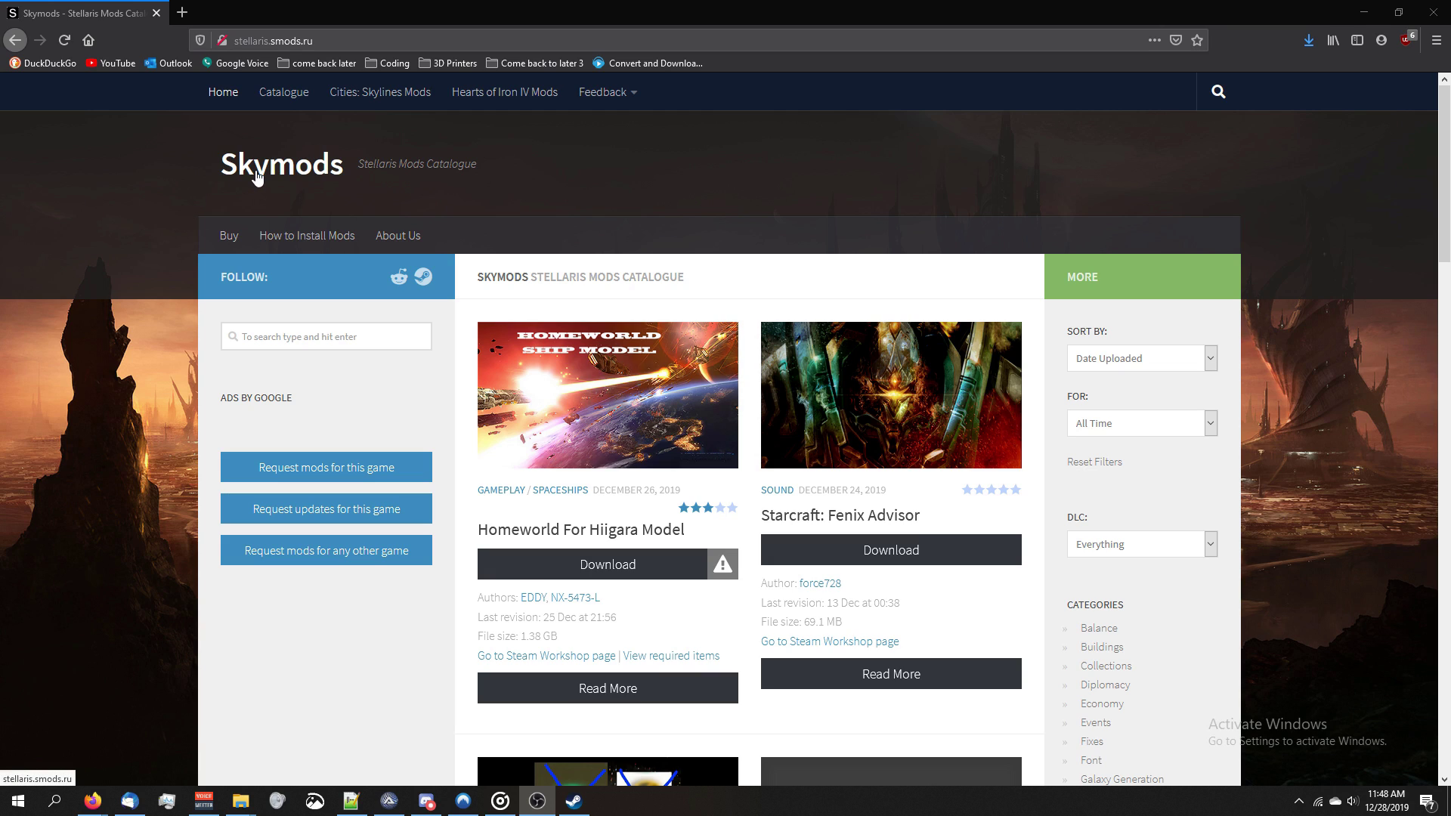
pyautogui.rightClick(632, 552)
# Search the Skymods catalogue for 'galaxy' and open the Immersive Galaxy – Bugfix Redone download page
pyautogui.click(93, 411)
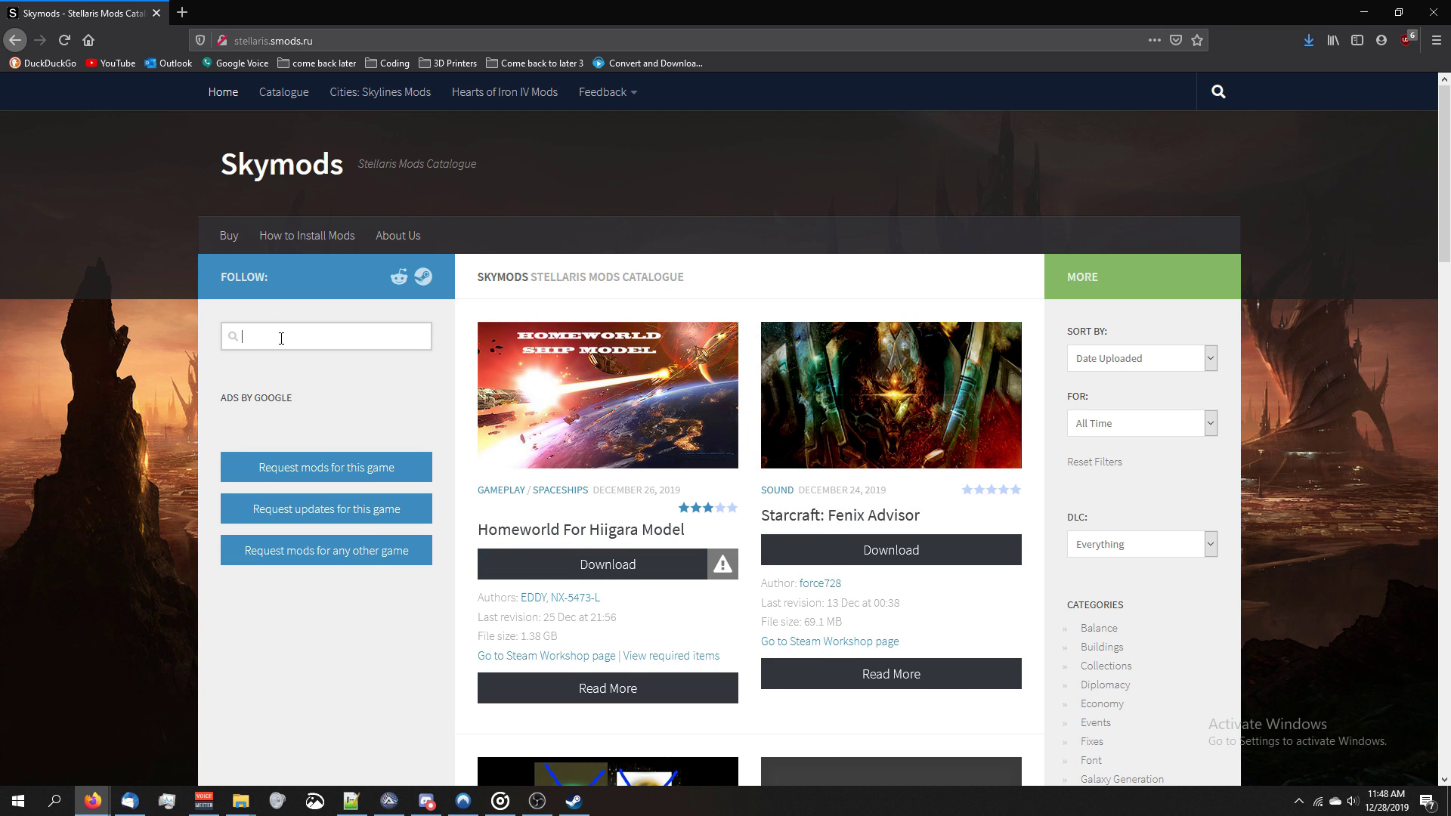
pyautogui.write('galaxy')
pyautogui.press('Return')
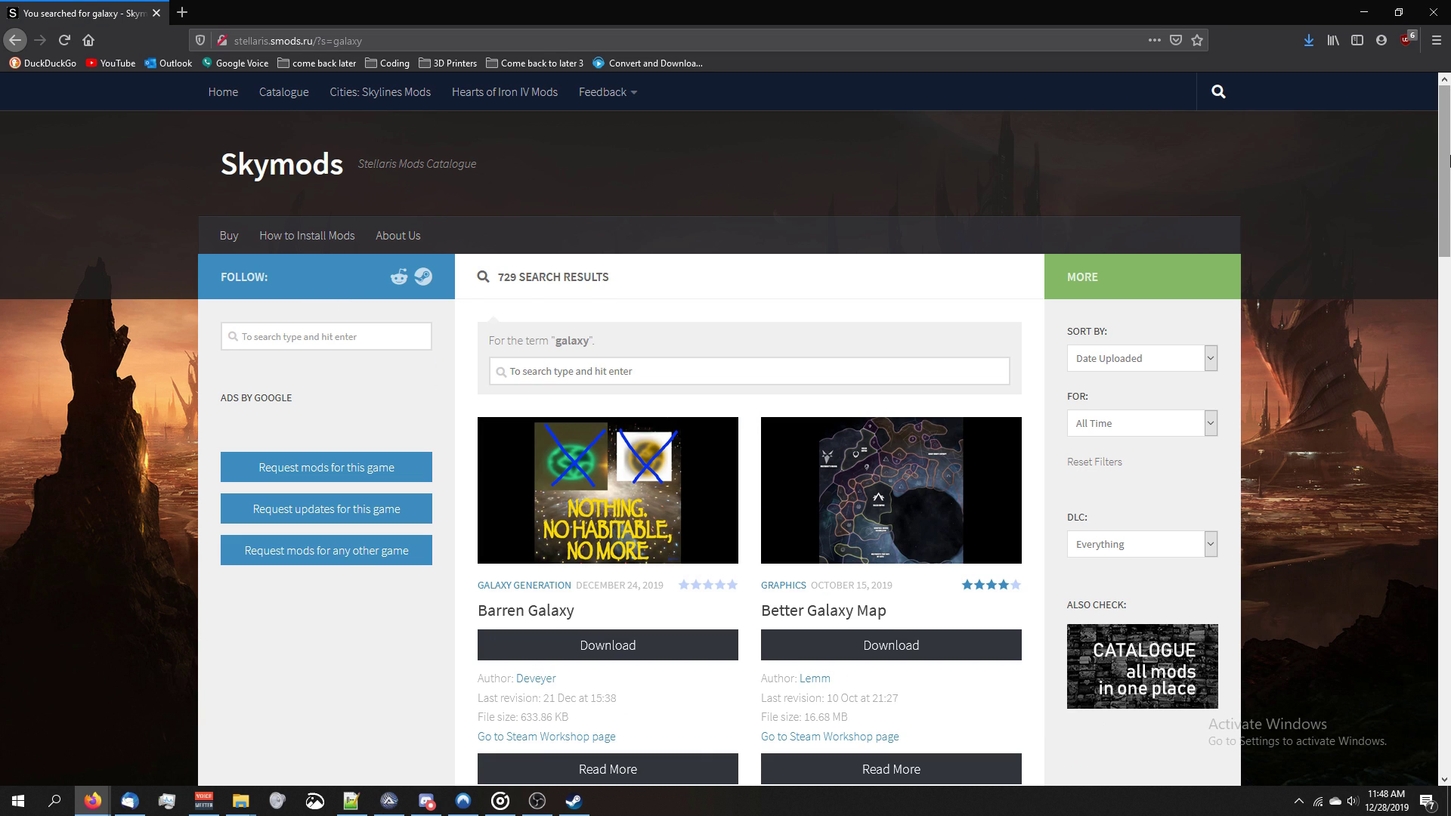
pyautogui.scroll(-5, 1425, 316)
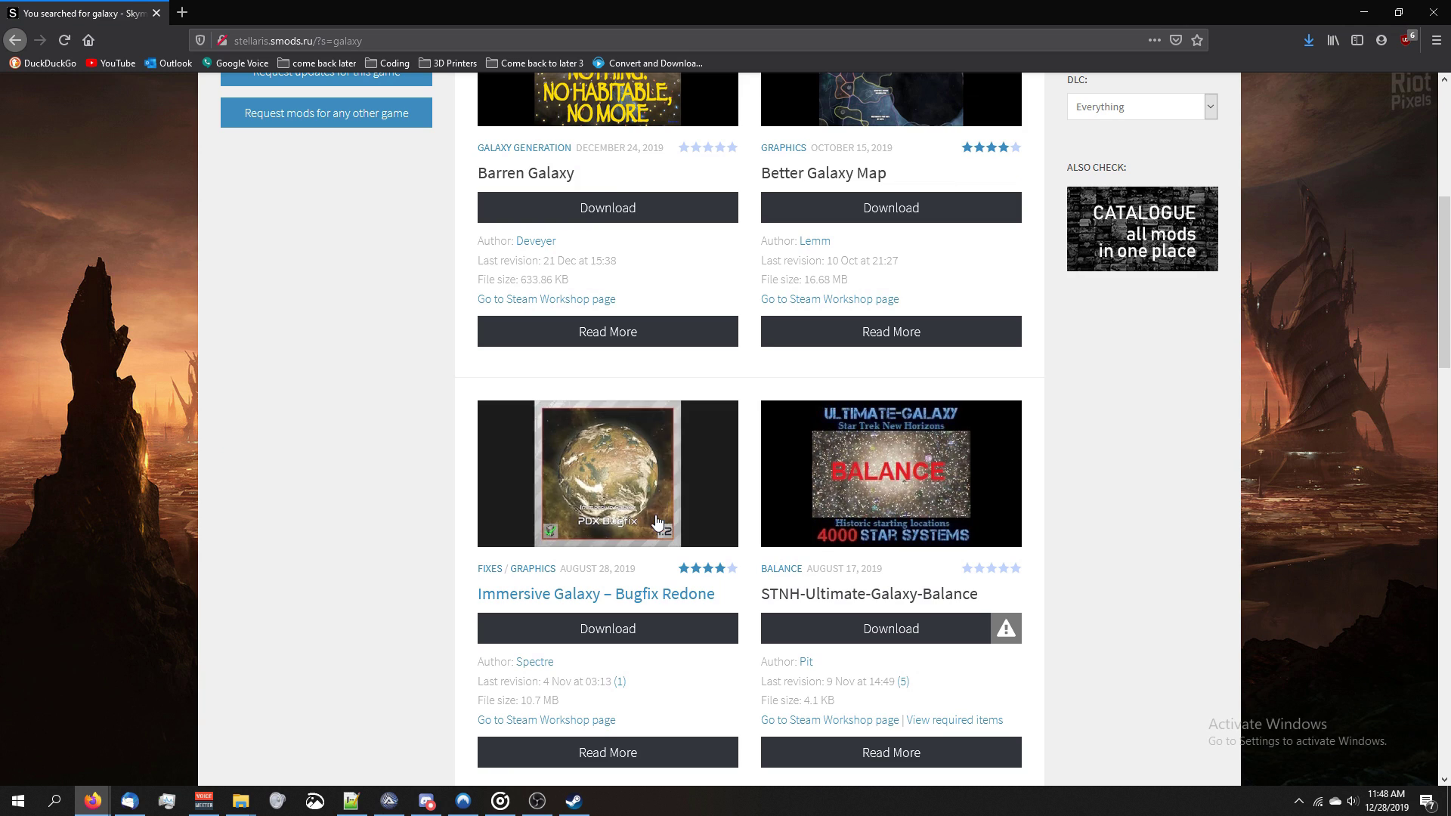
pyautogui.click(605, 473)
pyautogui.click(1450, 242)
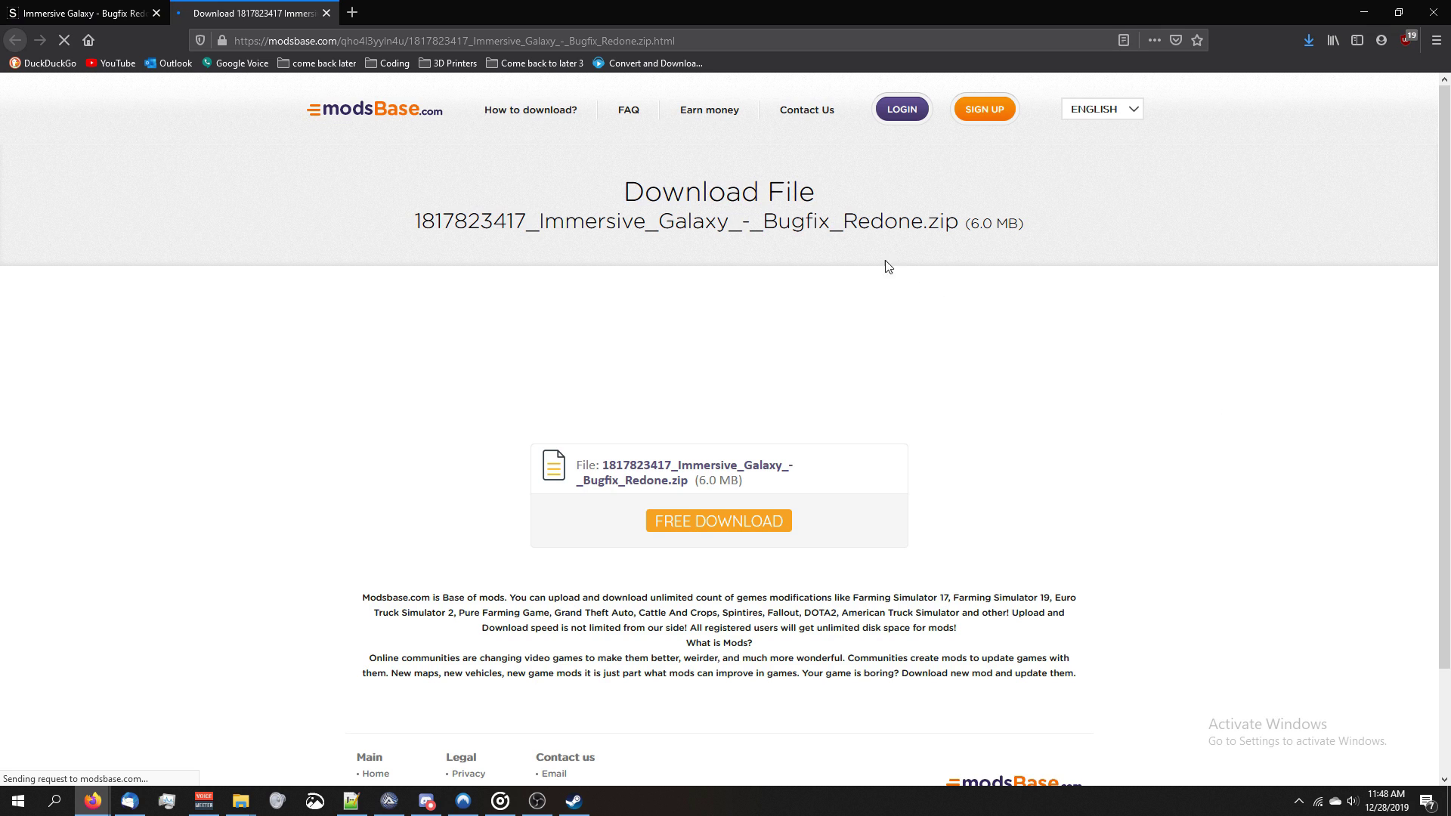
# Reach the EG – Larger Galaxy Sizes download page from the galaxy search results
pyautogui.hotkey('ctrl', 'w')
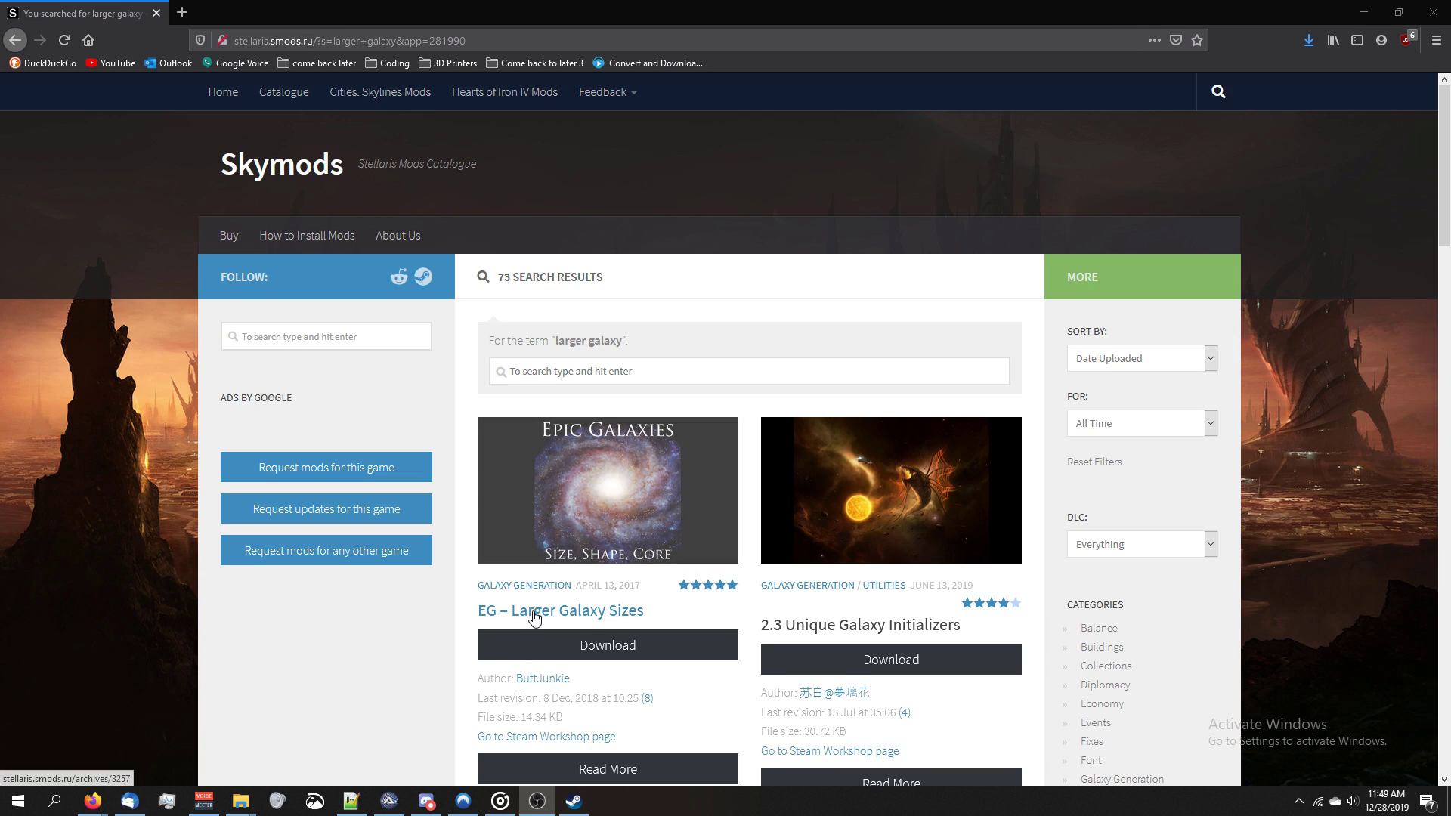
pyautogui.click(600, 482)
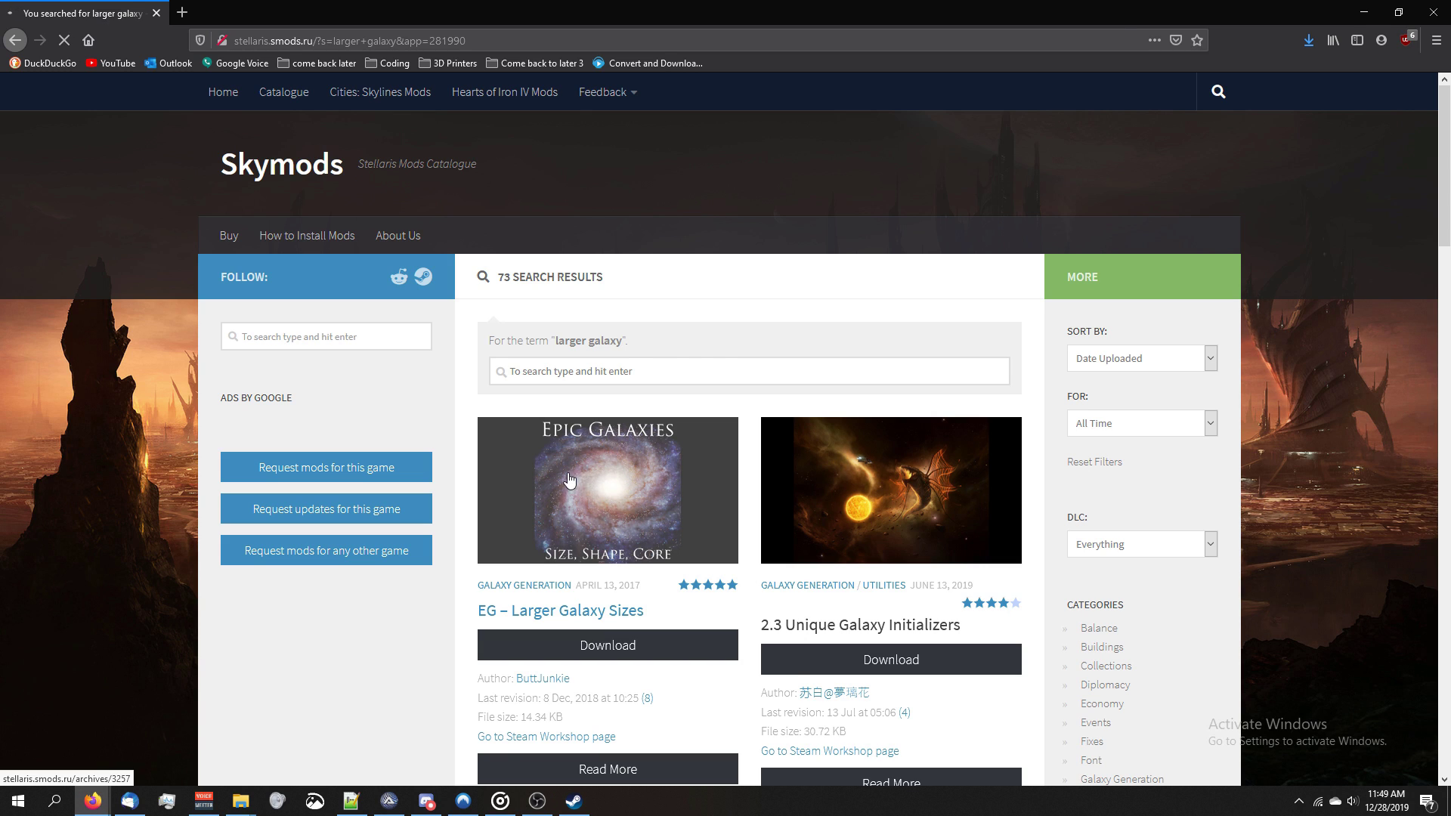
pyautogui.hotkey('alt', 'Left')
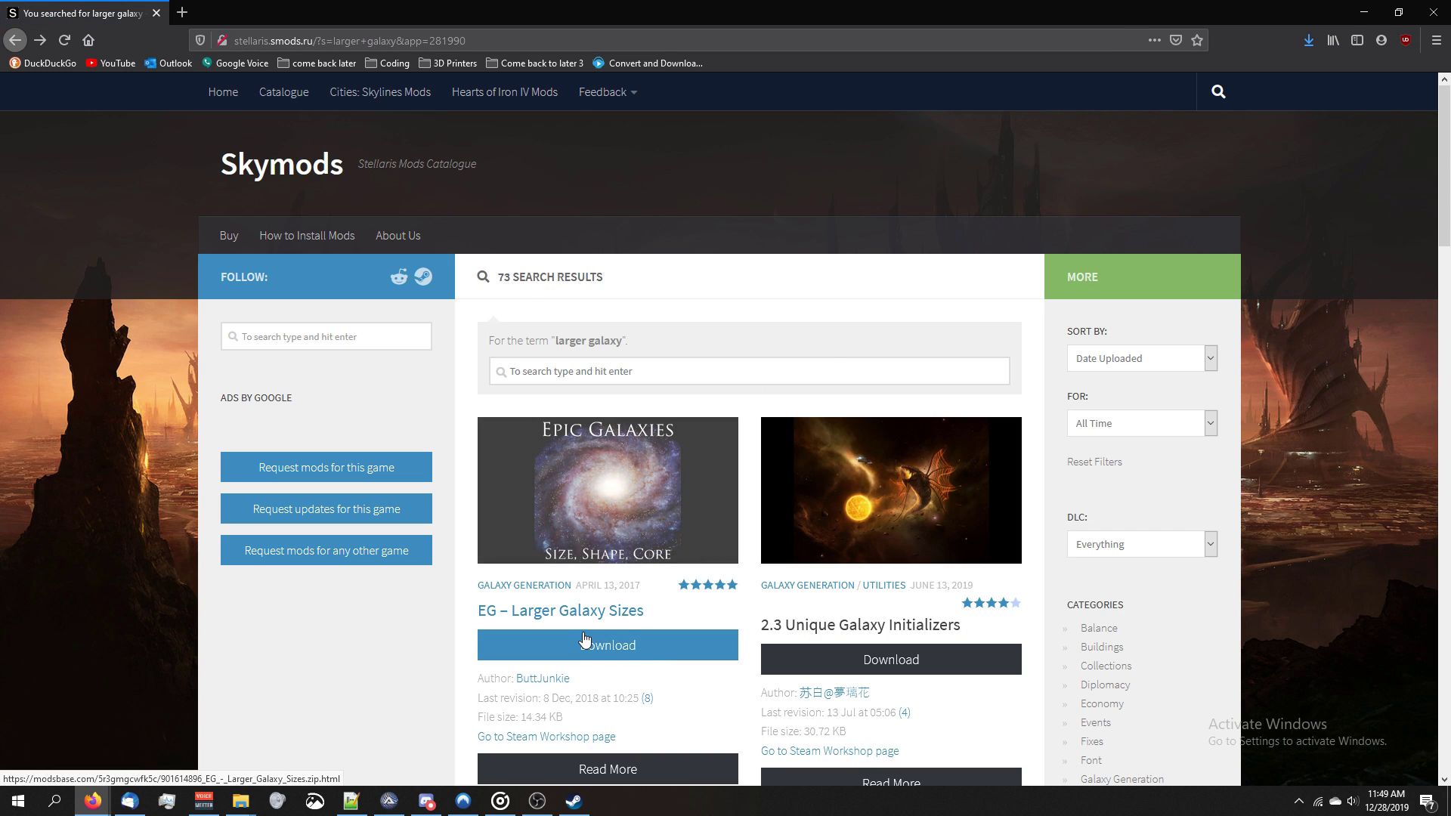
pyautogui.click(585, 647)
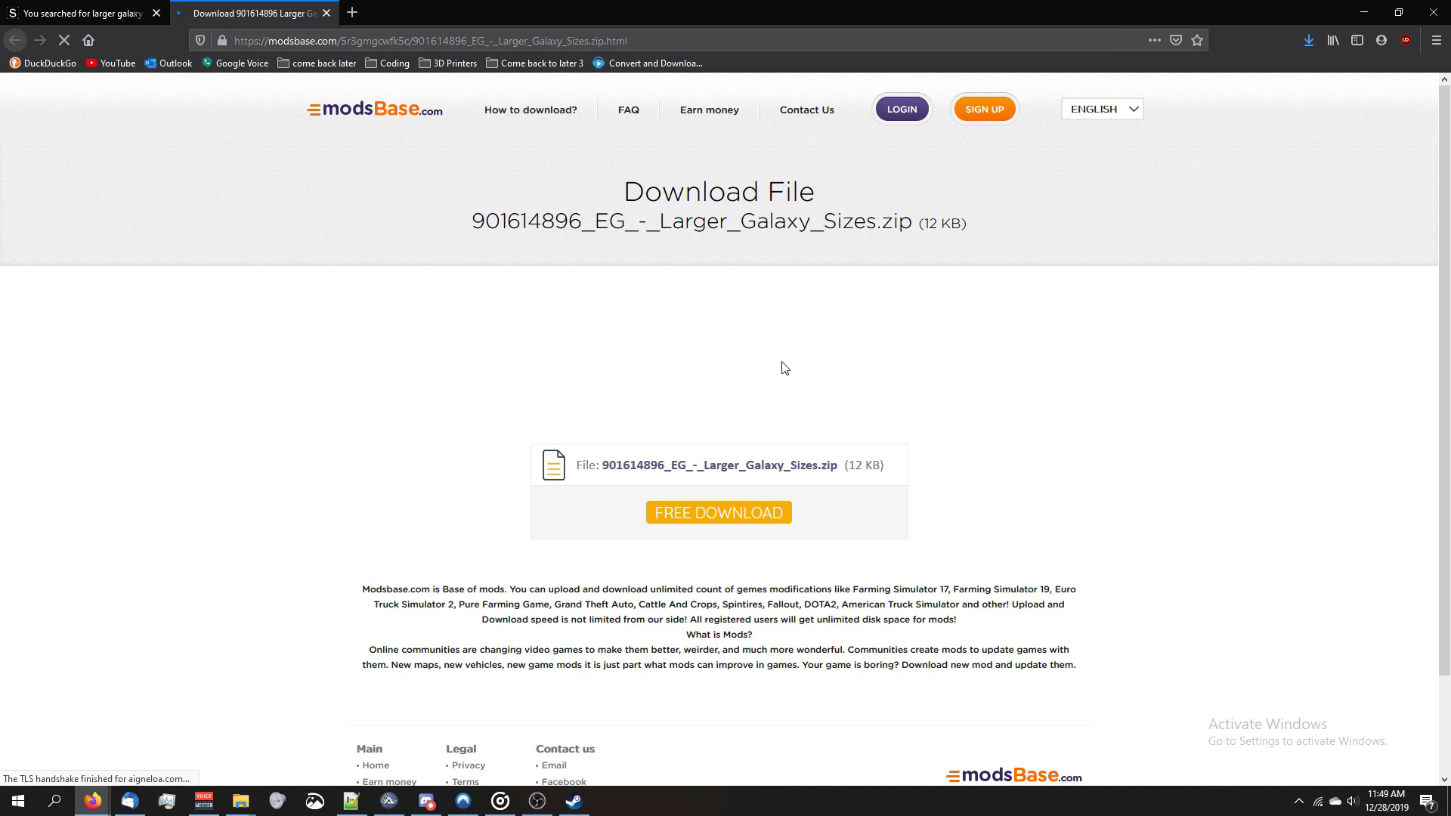
# Download the zip for free and save it in a new Desktop folder named Stellaris Mods
pyautogui.click(708, 521)
pyautogui.click(597, 352)
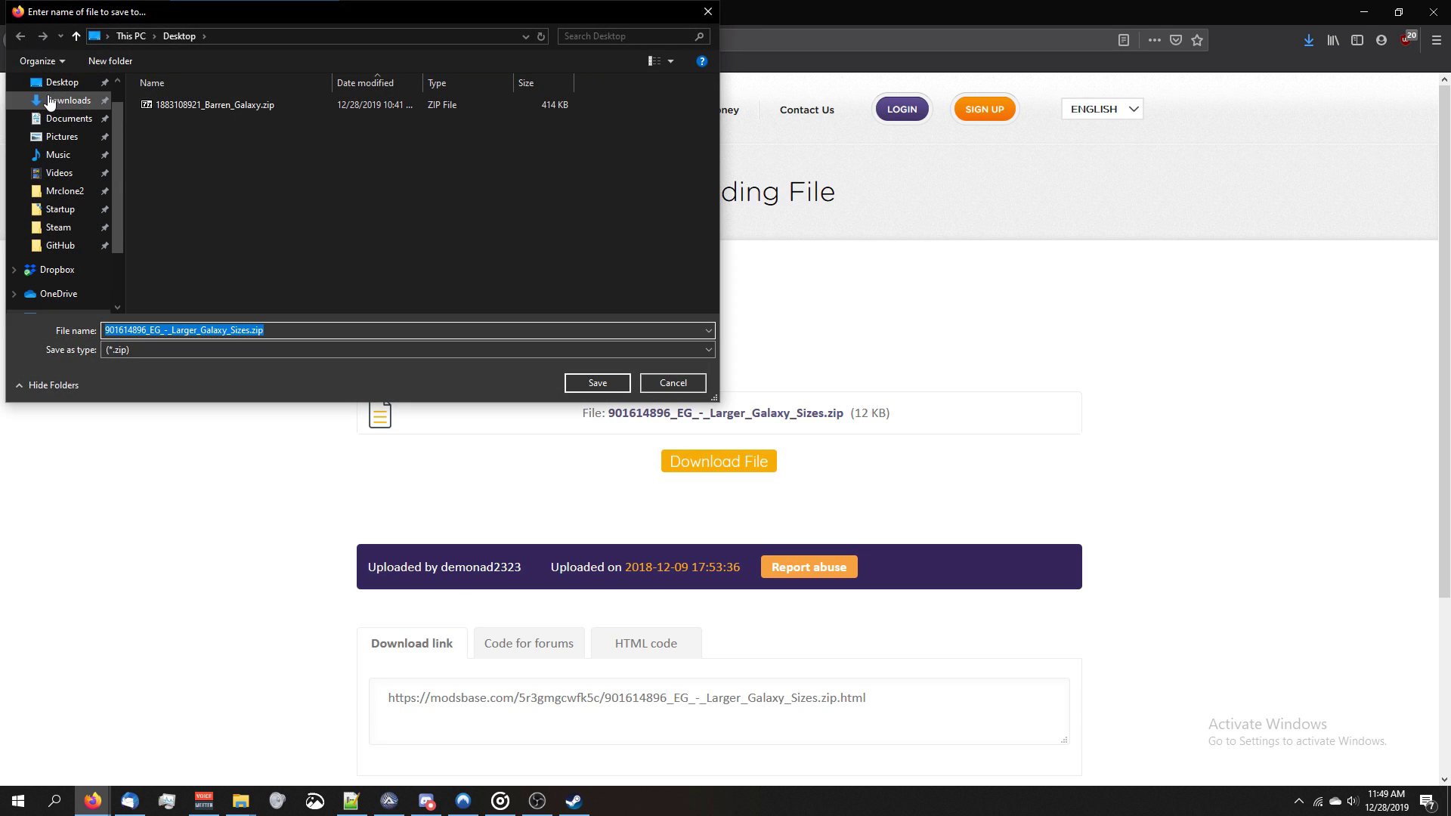
pyautogui.click(110, 61)
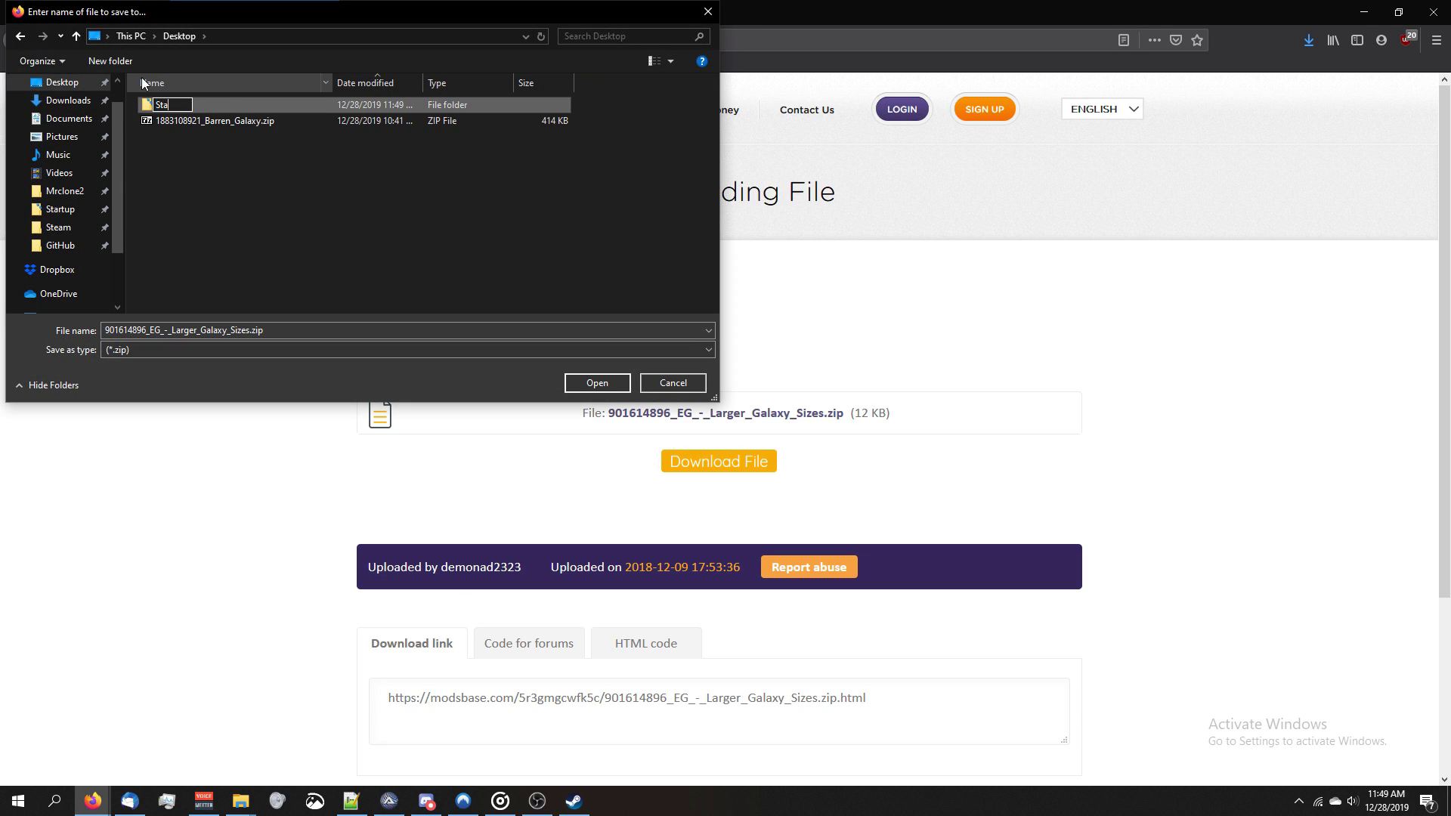
pyautogui.write('Stellaris Mods')
pyautogui.press('Return')
pyautogui.press('Return')
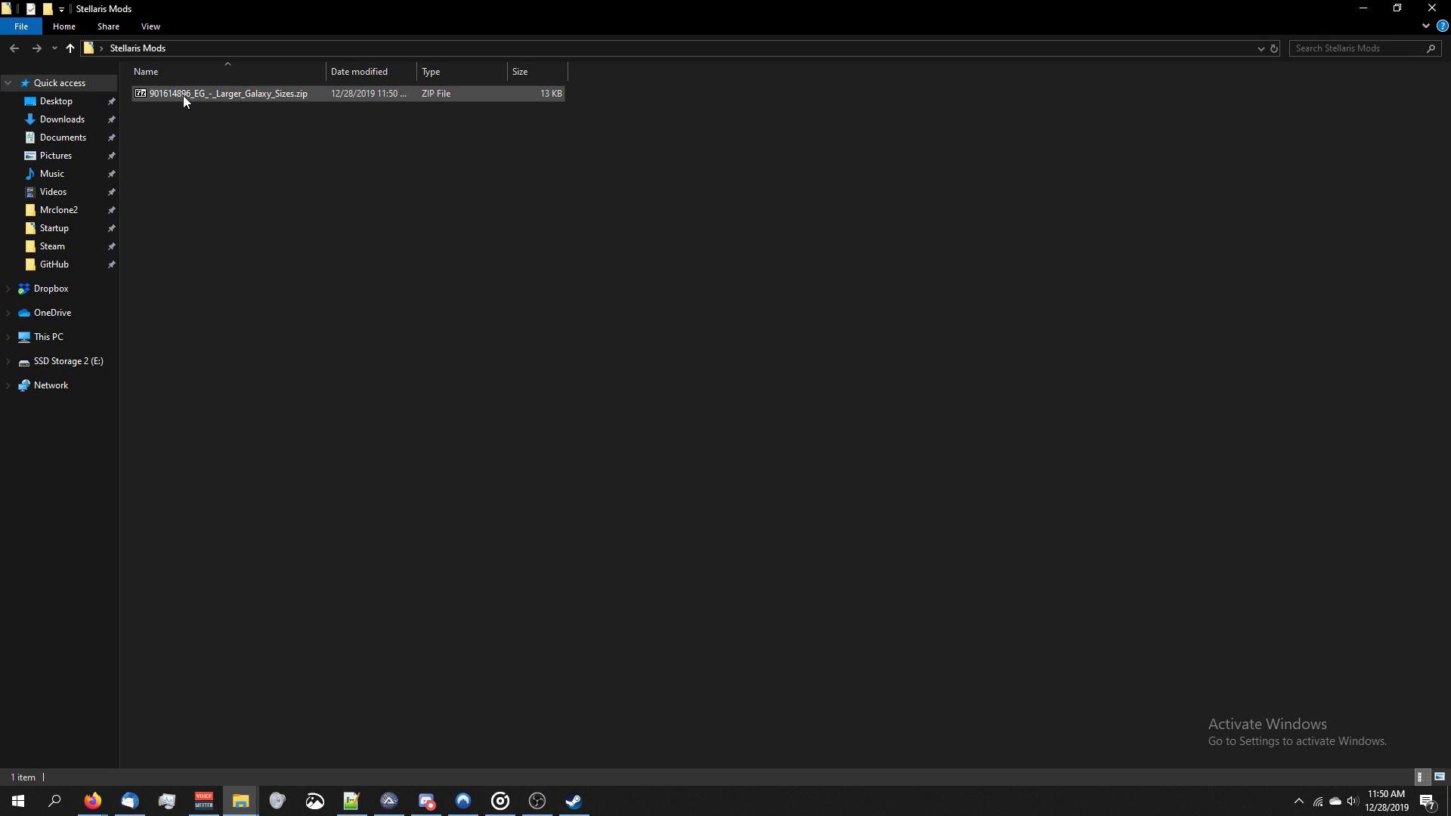
pyautogui.click(220, 87)
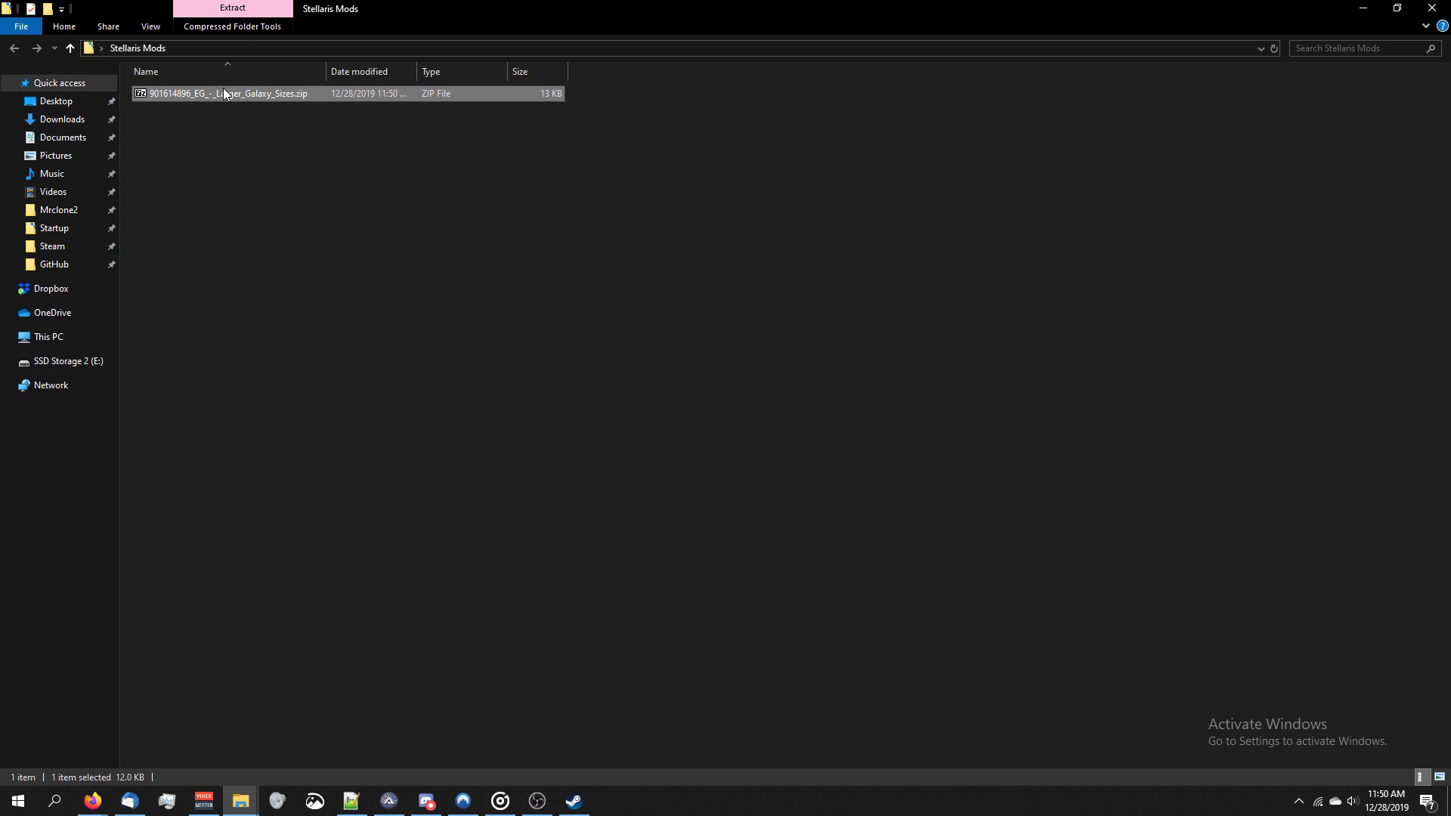
# Extract the Larger Galaxy Sizes zip in place with 7-Zip's Extract Here
pyautogui.rightClick(224, 89)
pyautogui.moveTo(252, 116)
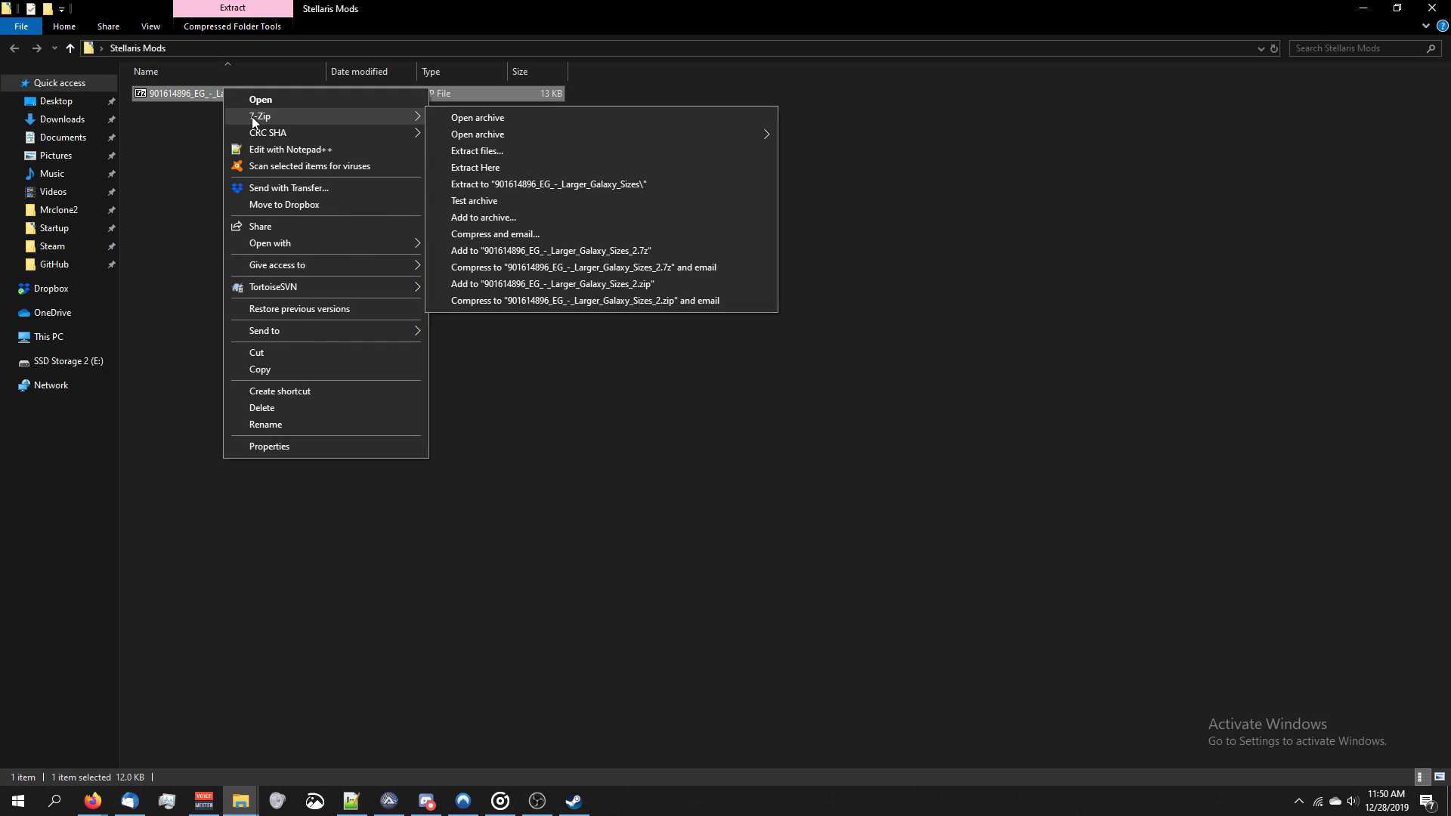
pyautogui.click(536, 170)
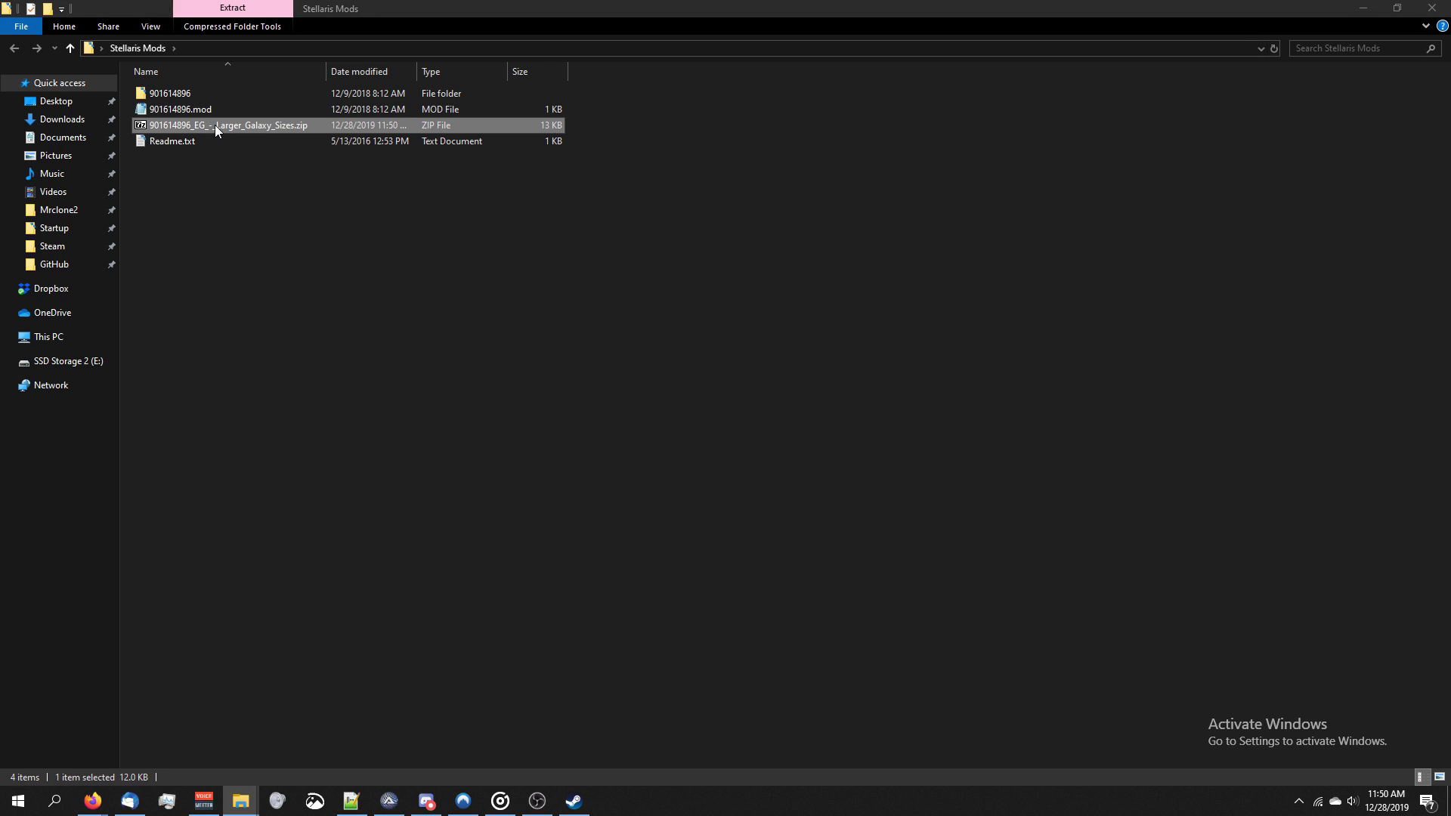
pyautogui.rightClick(214, 125)
pyautogui.click(543, 186)
pyautogui.click(543, 186)
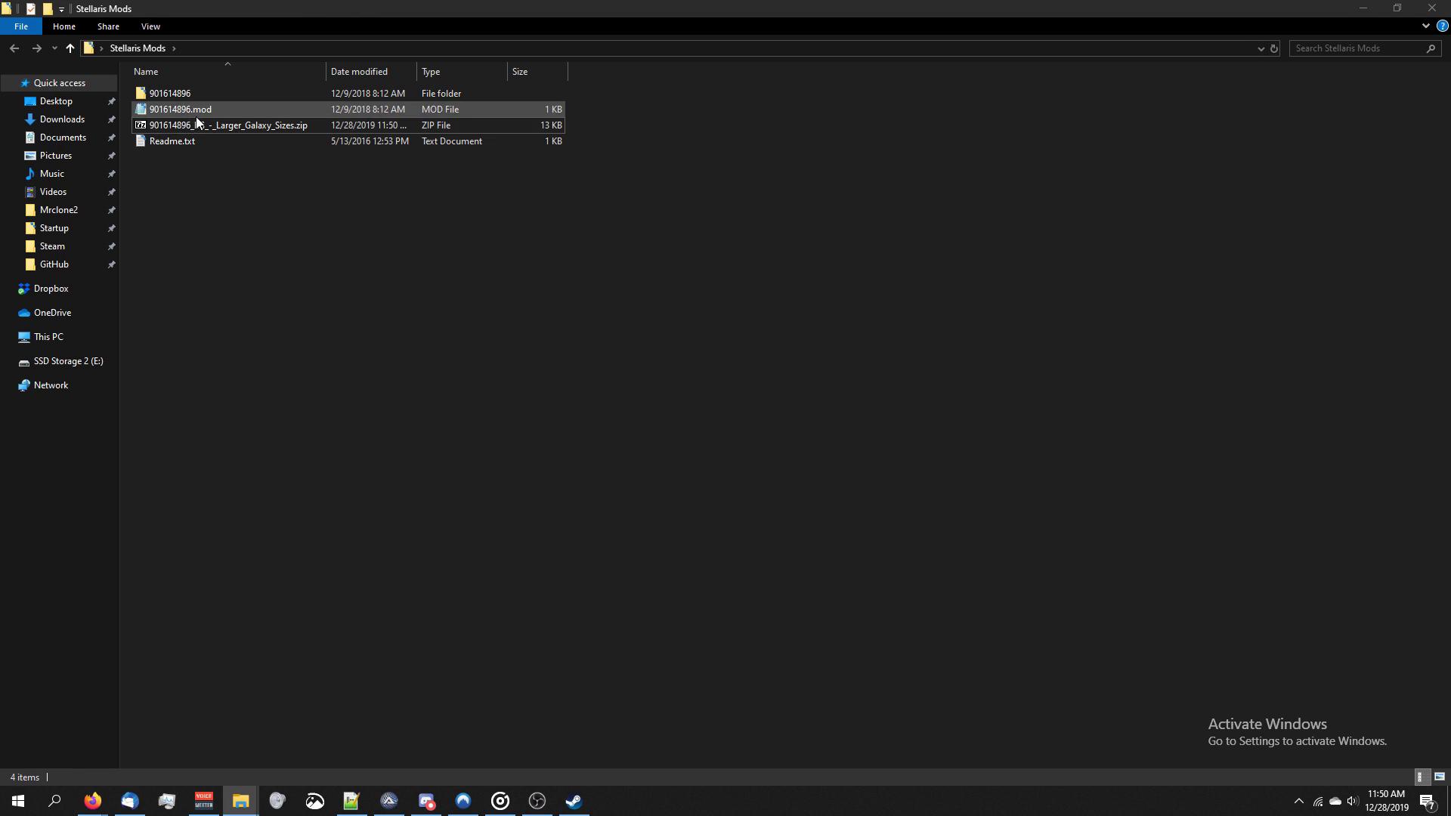
# Close the 7-Zip website window in Firefox
pyautogui.hotkey('alt', 'Tab')
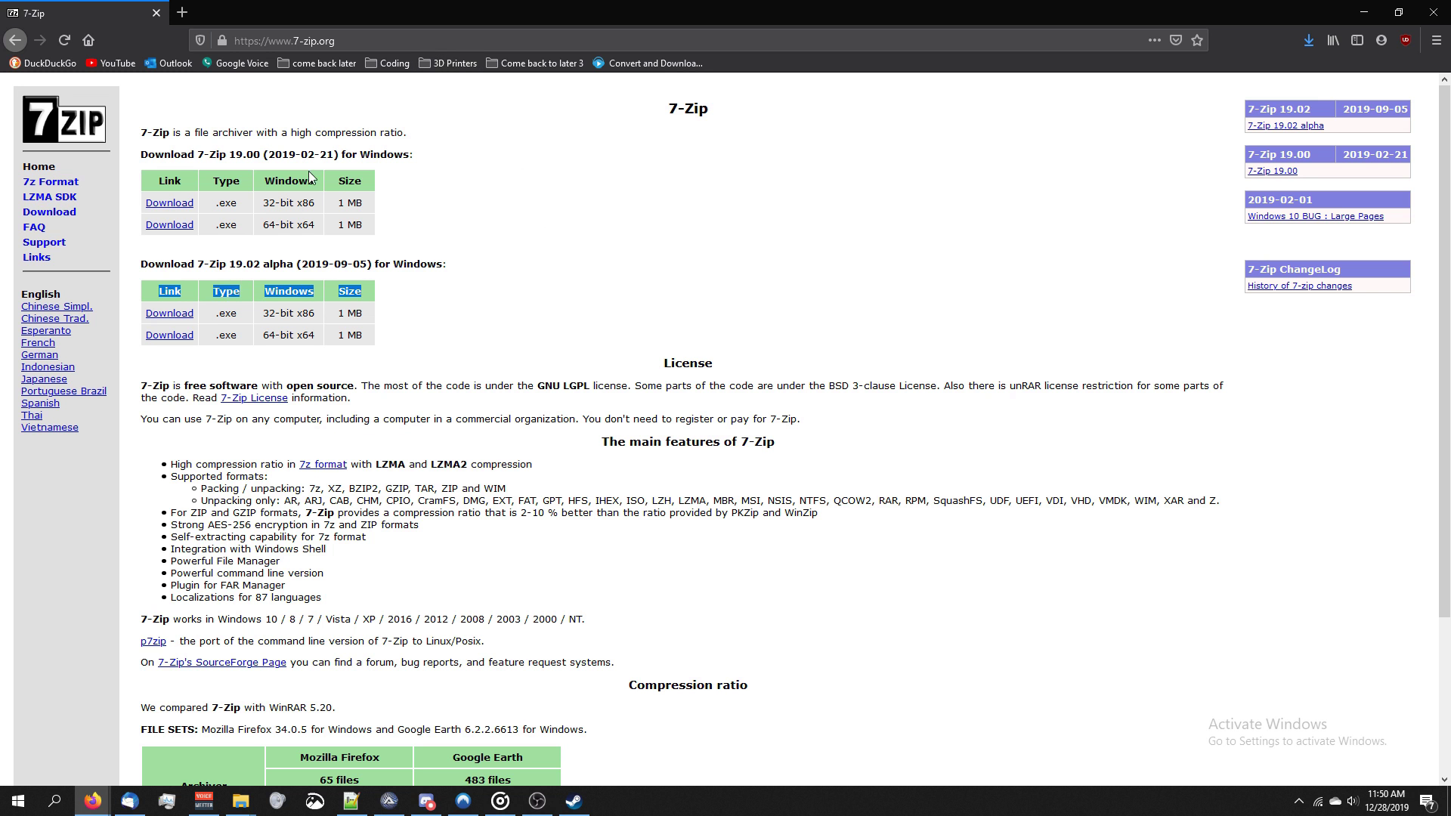
pyautogui.click(226, 100)
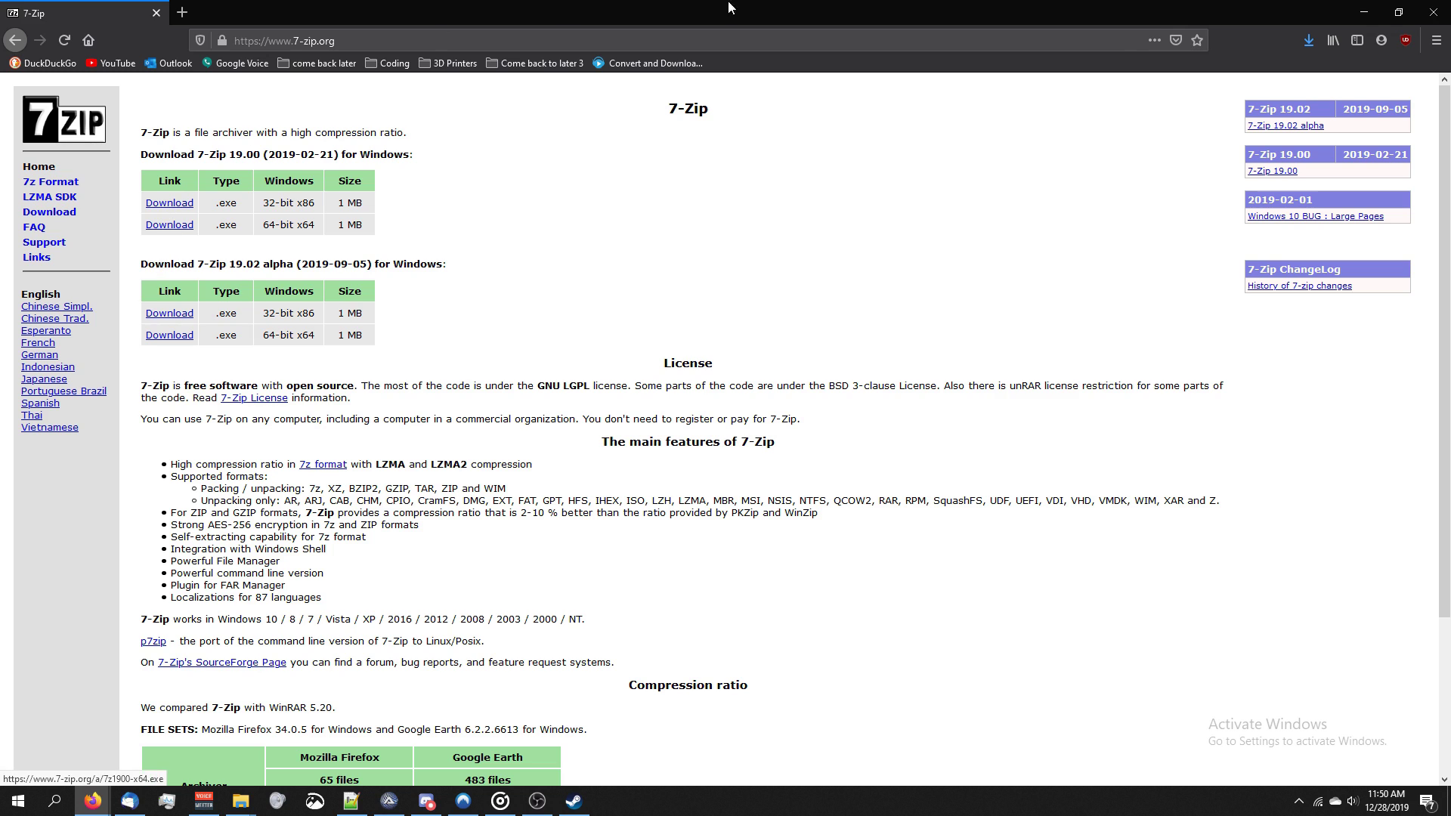
pyautogui.click(1433, 12)
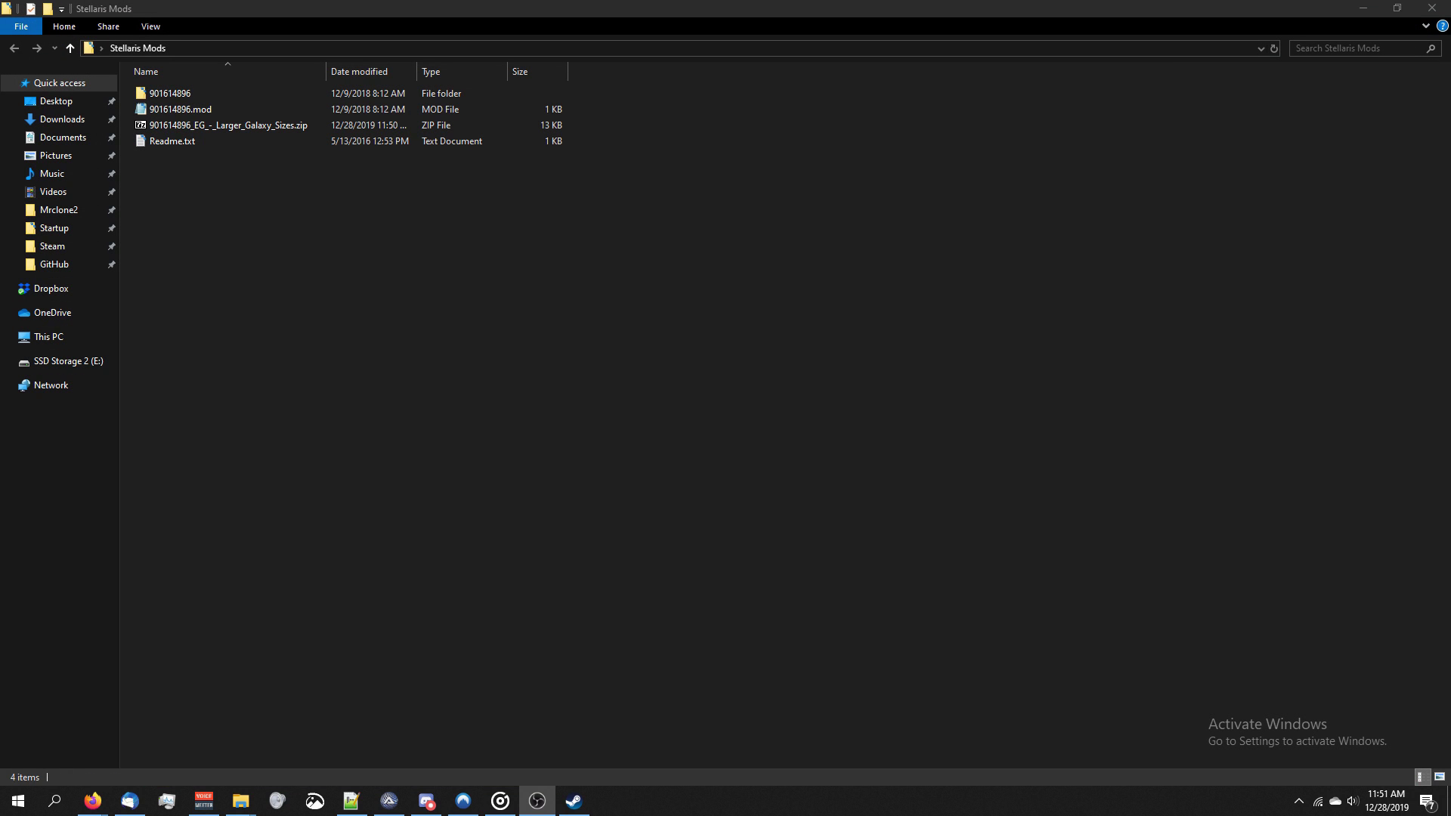
# Open the Stellaris game folder maximized through the desktop shortcut's properties
pyautogui.press('super+d')
pyautogui.rightClick(34, 572)
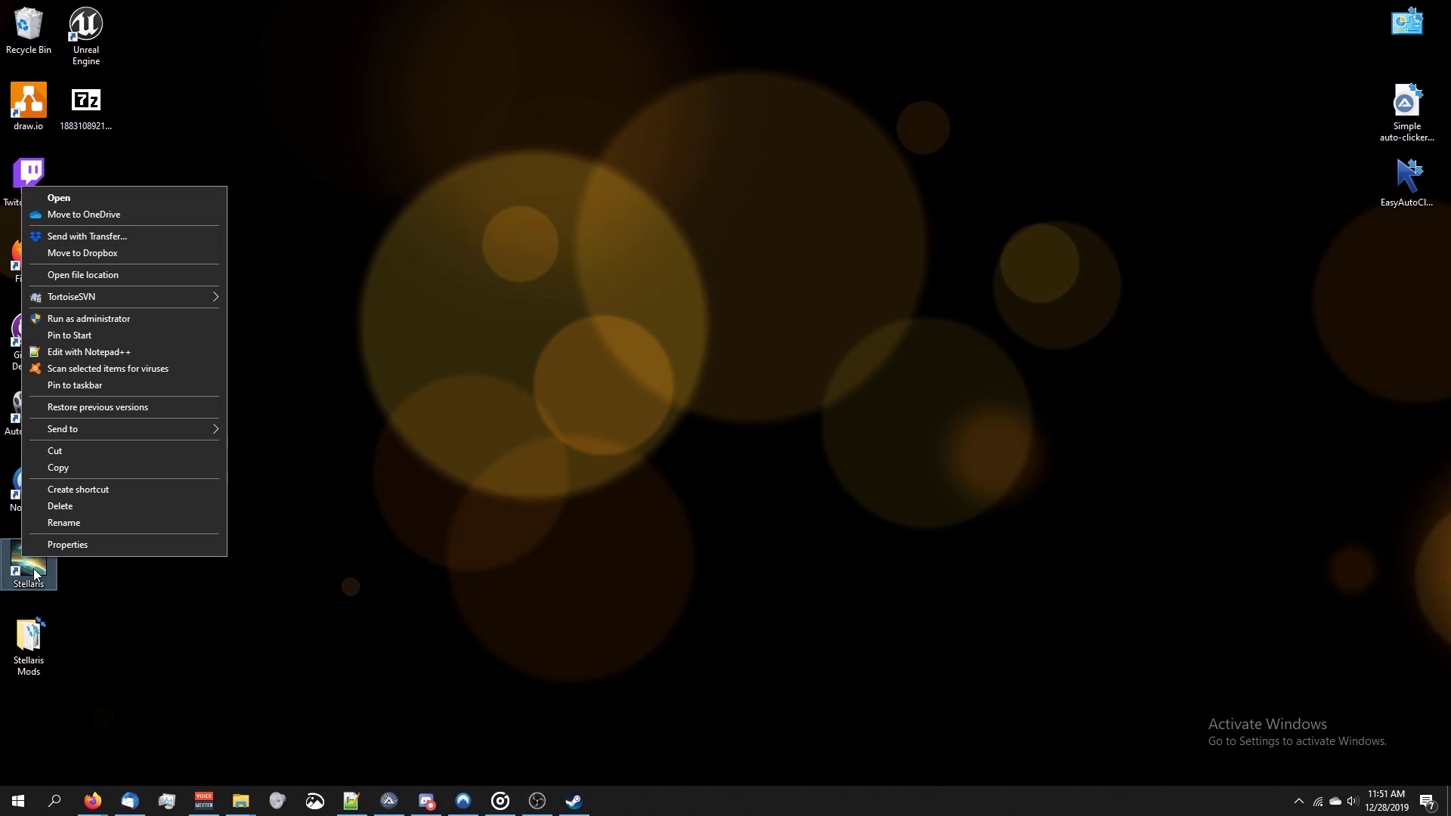
pyautogui.click(59, 545)
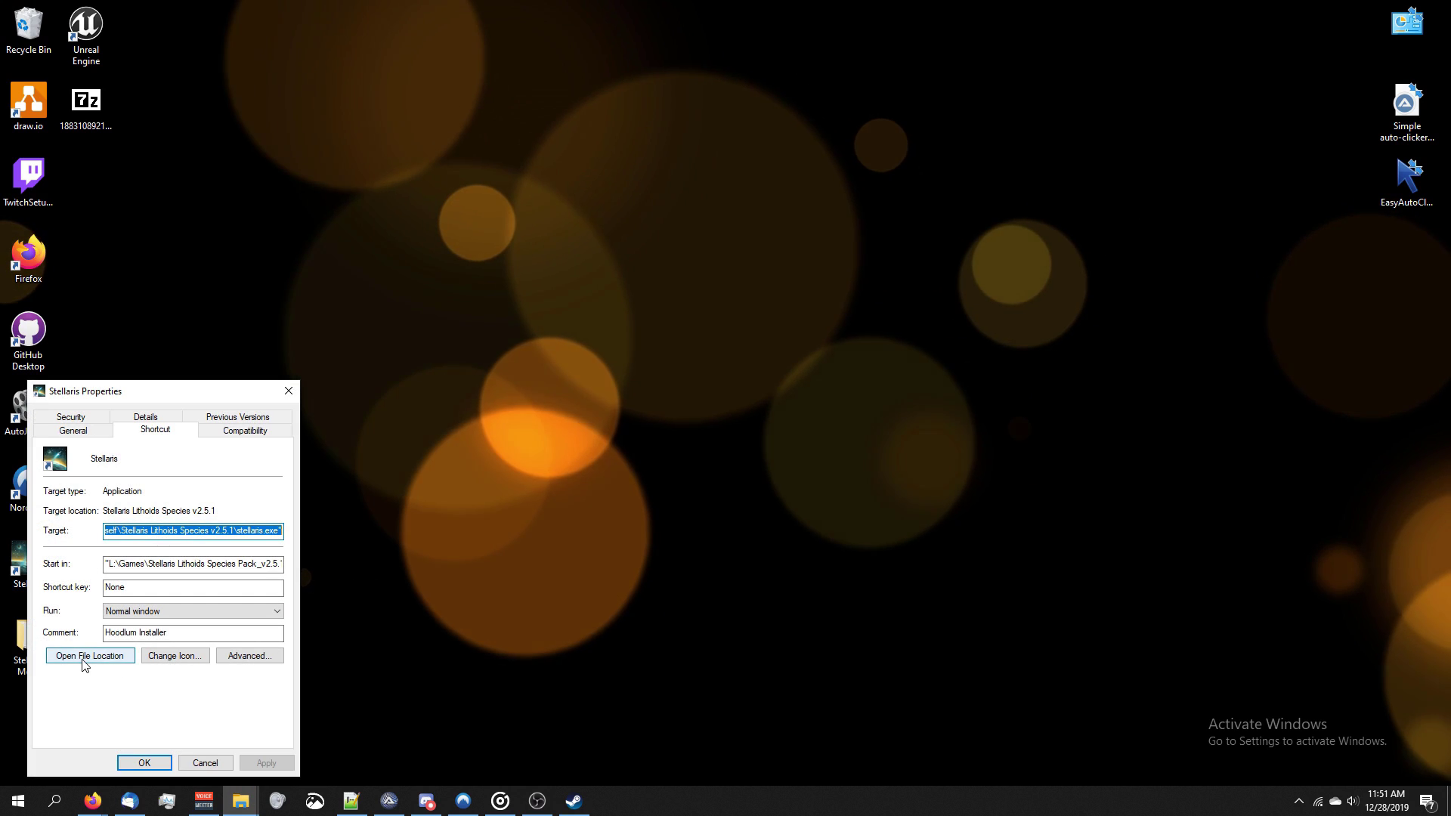
pyautogui.click(84, 656)
pyautogui.doubleClick(1111, 293)
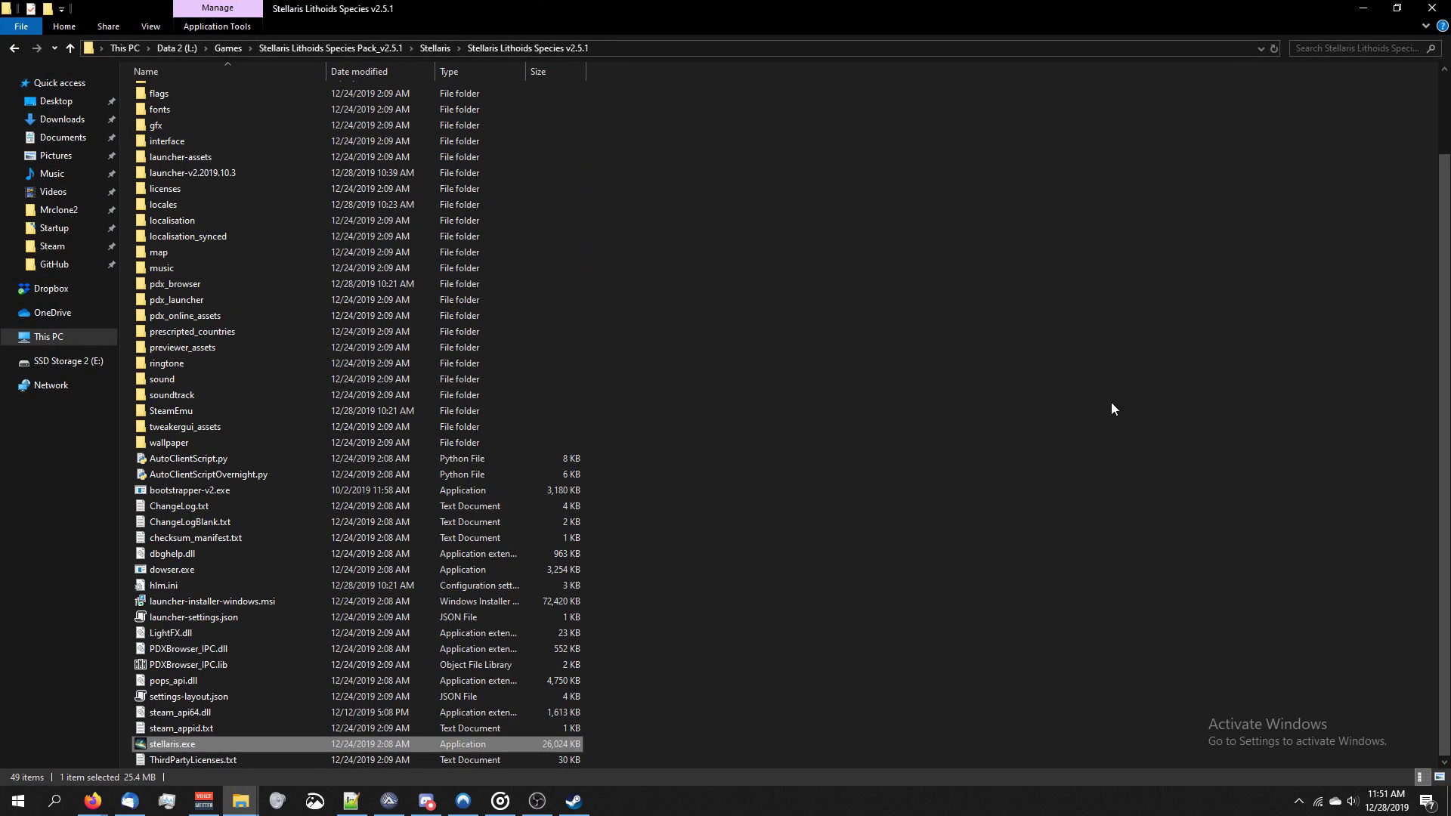
pyautogui.click(837, 450)
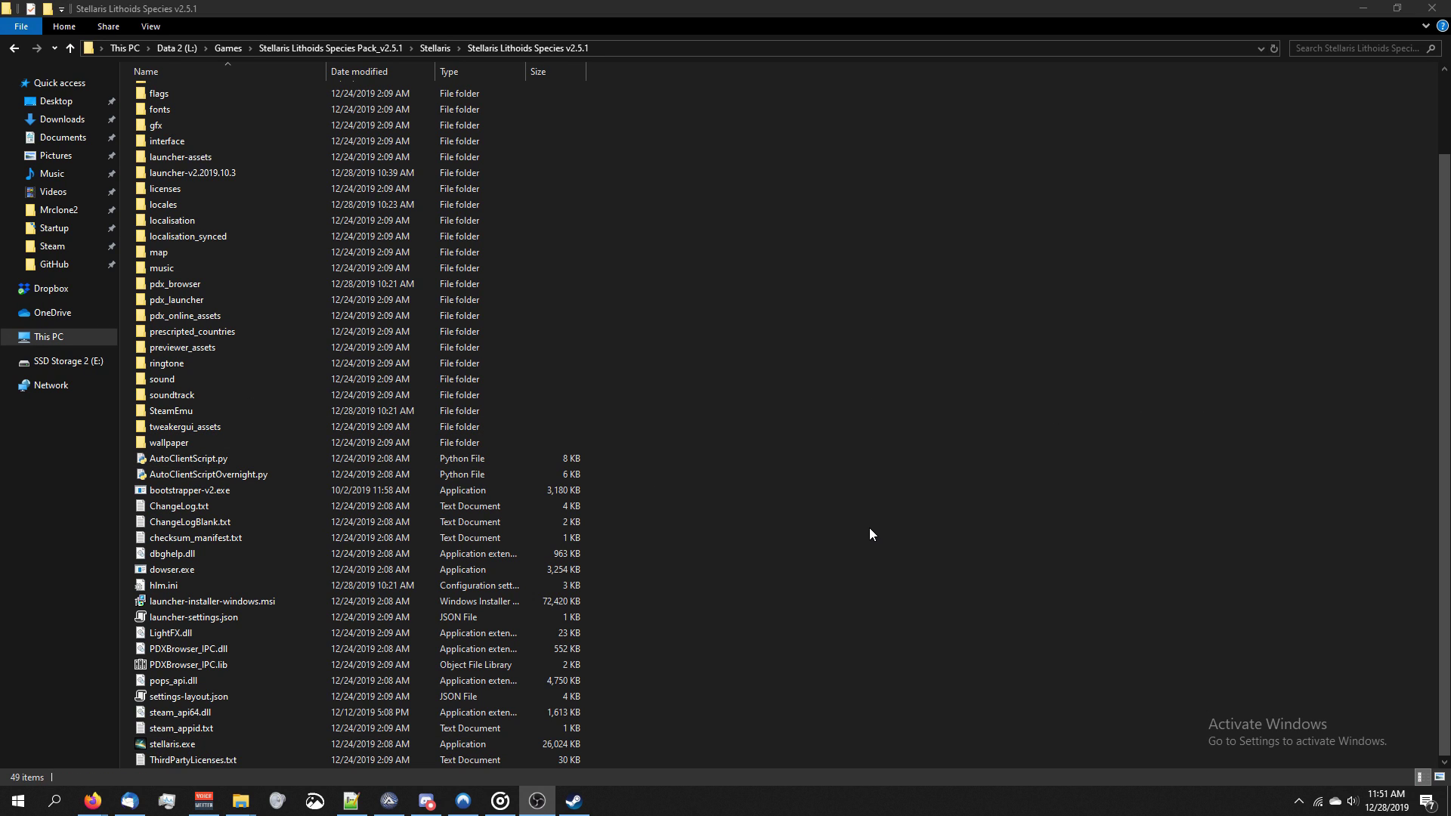
pyautogui.click(869, 527)
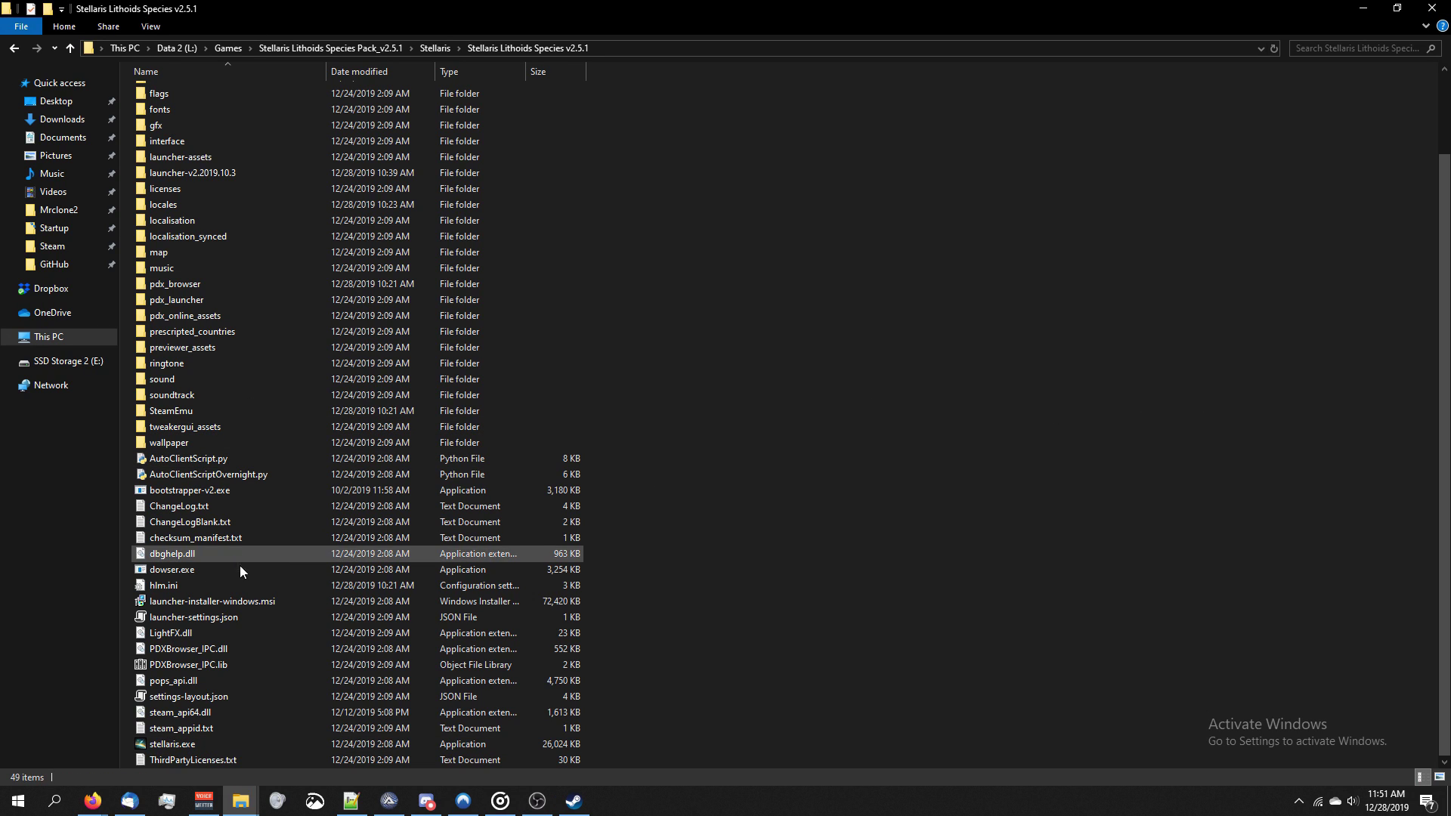
# Uninstall Paradox Launcher v2 by running launcher-installer-windows.msi and choosing Remove
pyautogui.doubleClick(183, 602)
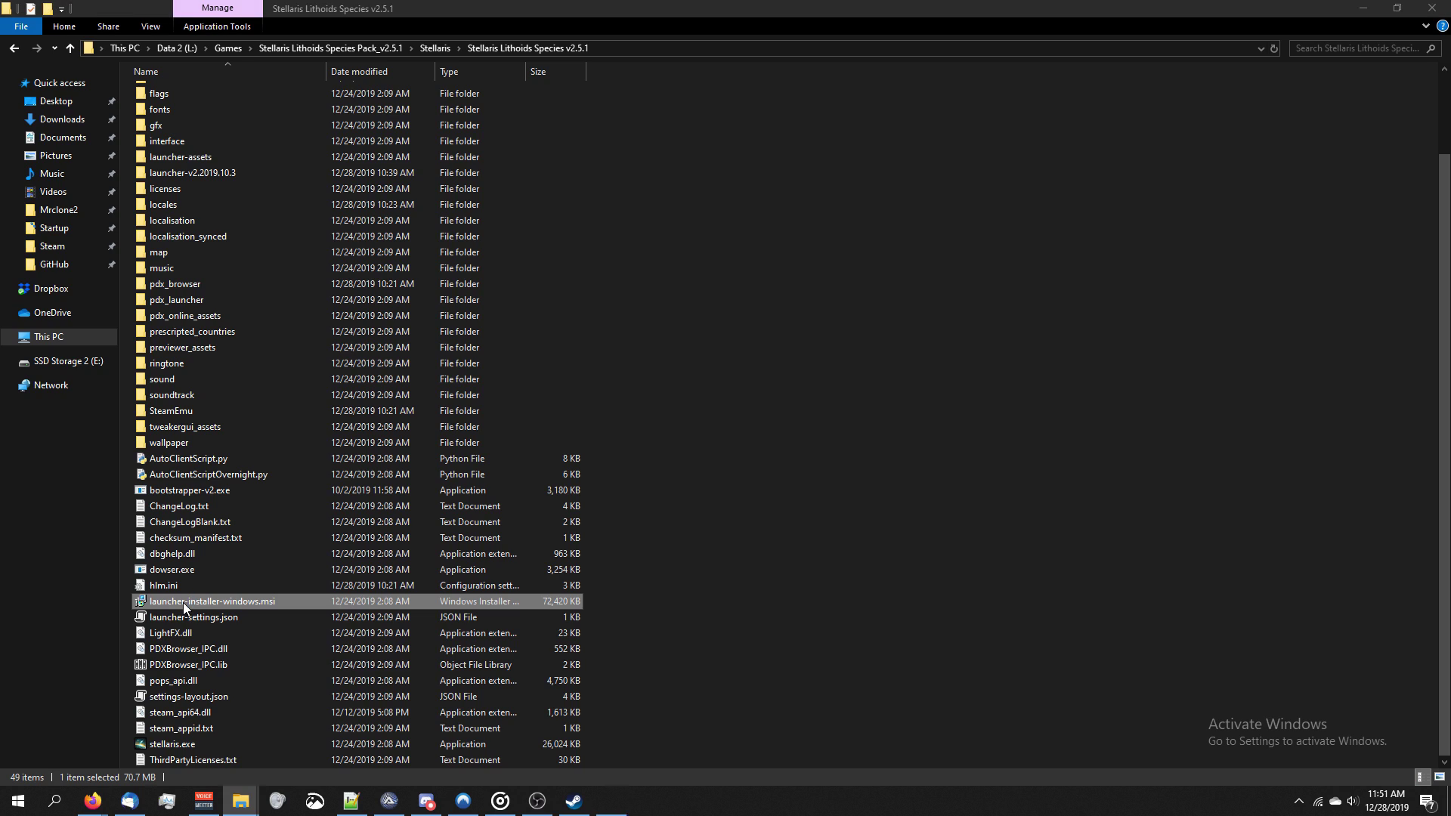
pyautogui.click(796, 518)
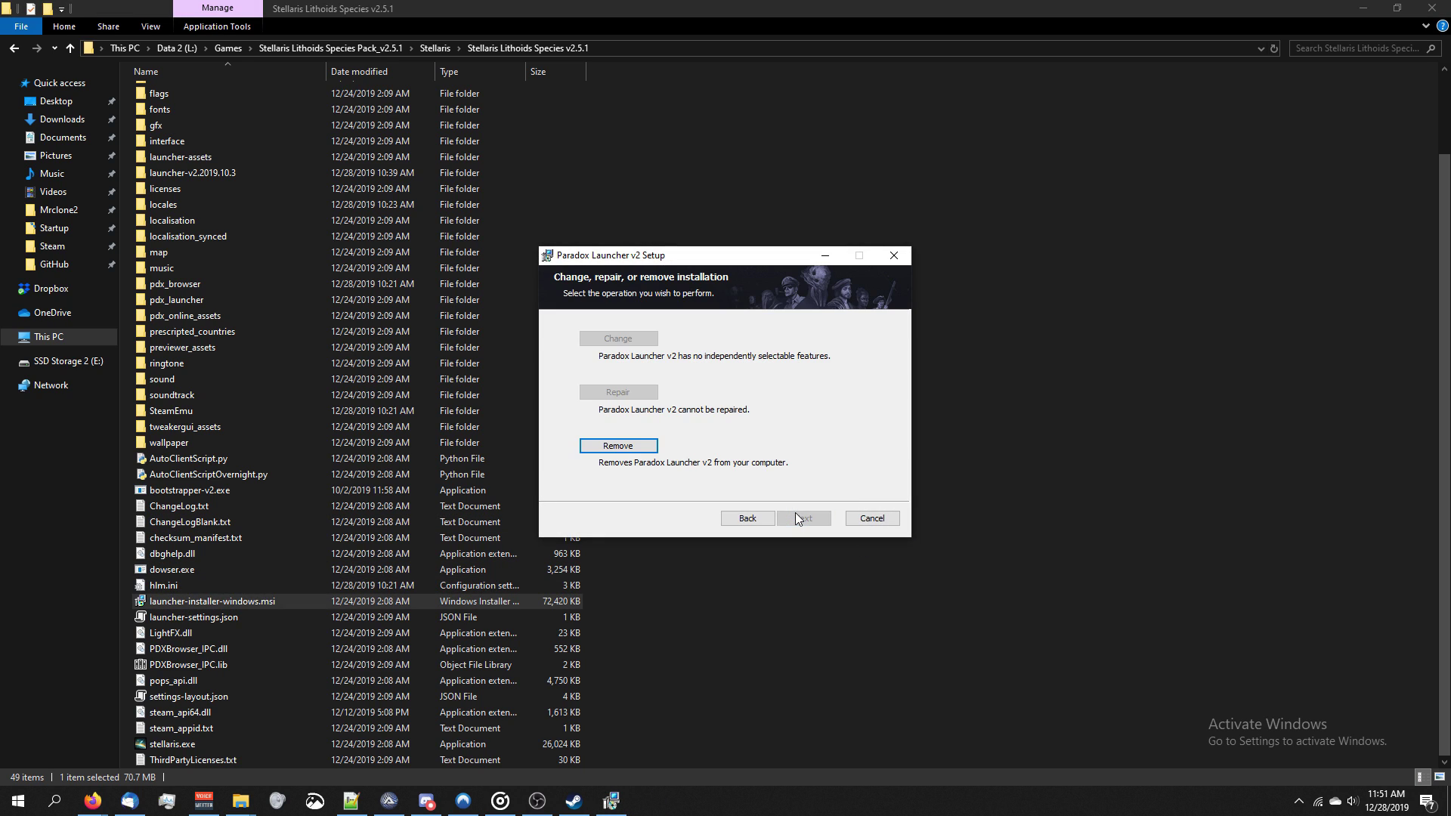
pyautogui.click(605, 452)
pyautogui.click(792, 522)
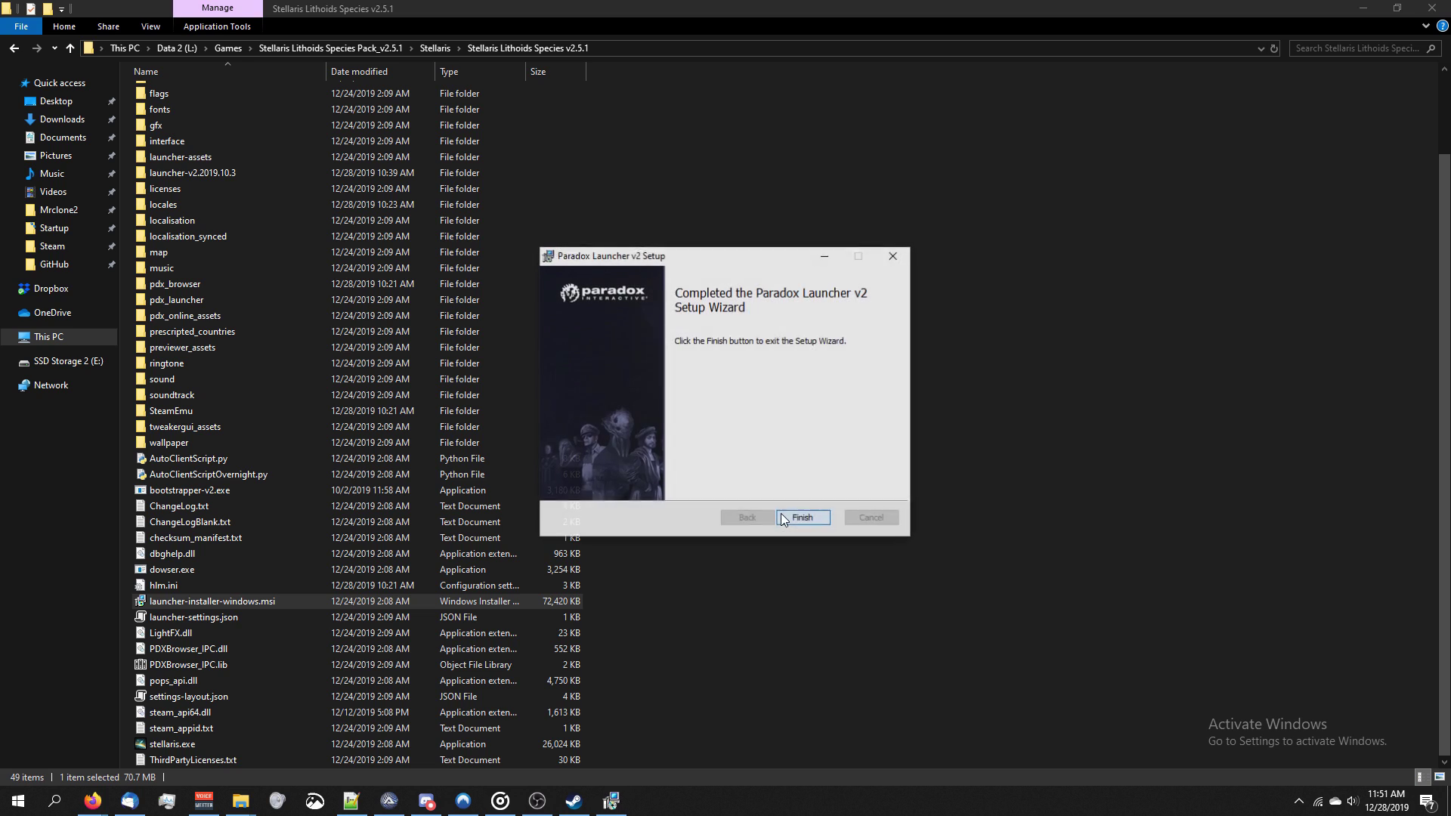
pyautogui.click(795, 517)
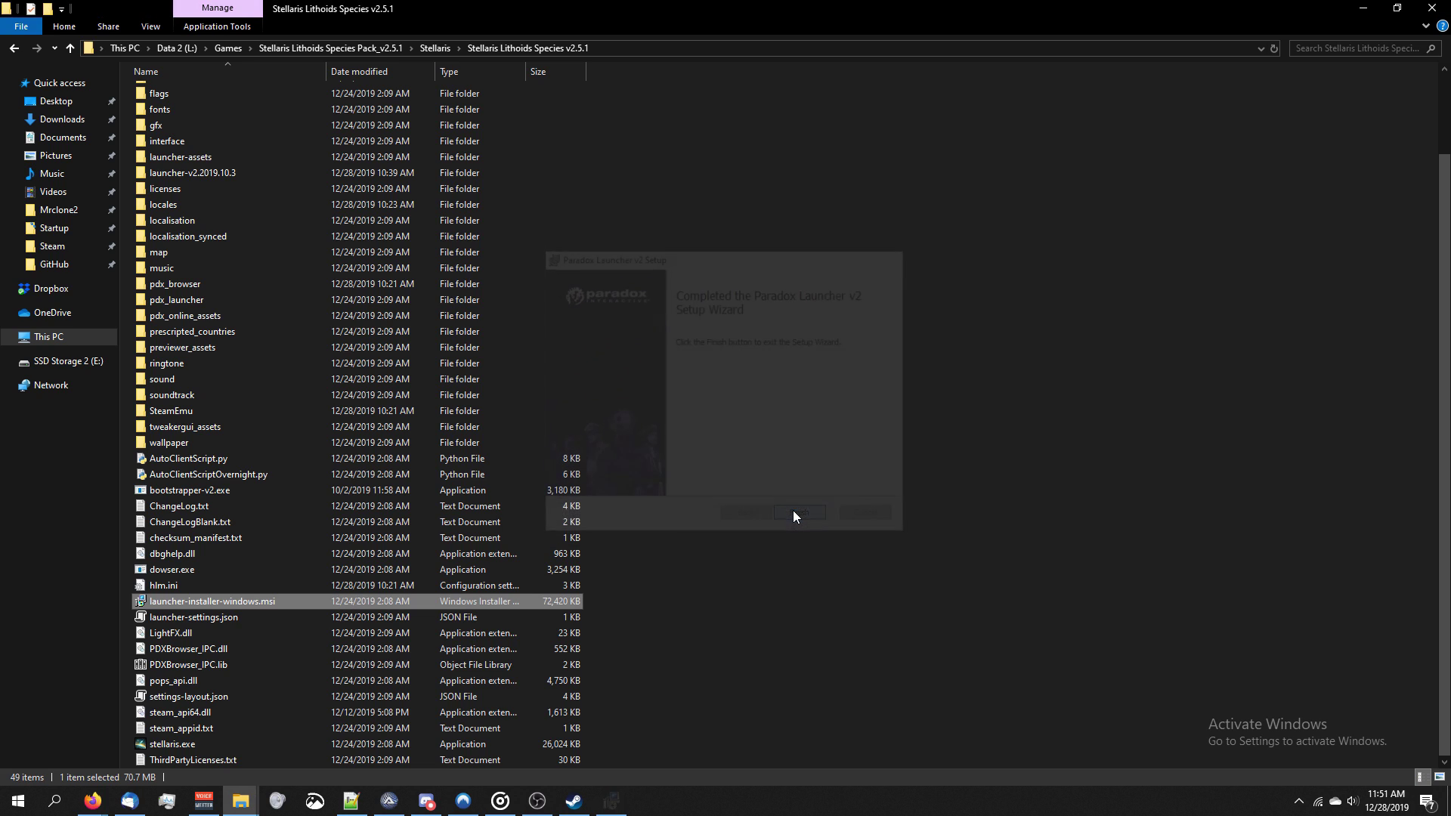
# Reinstall the launcher with the game folder path as destination; setup ends with an error
pyautogui.doubleClick(220, 603)
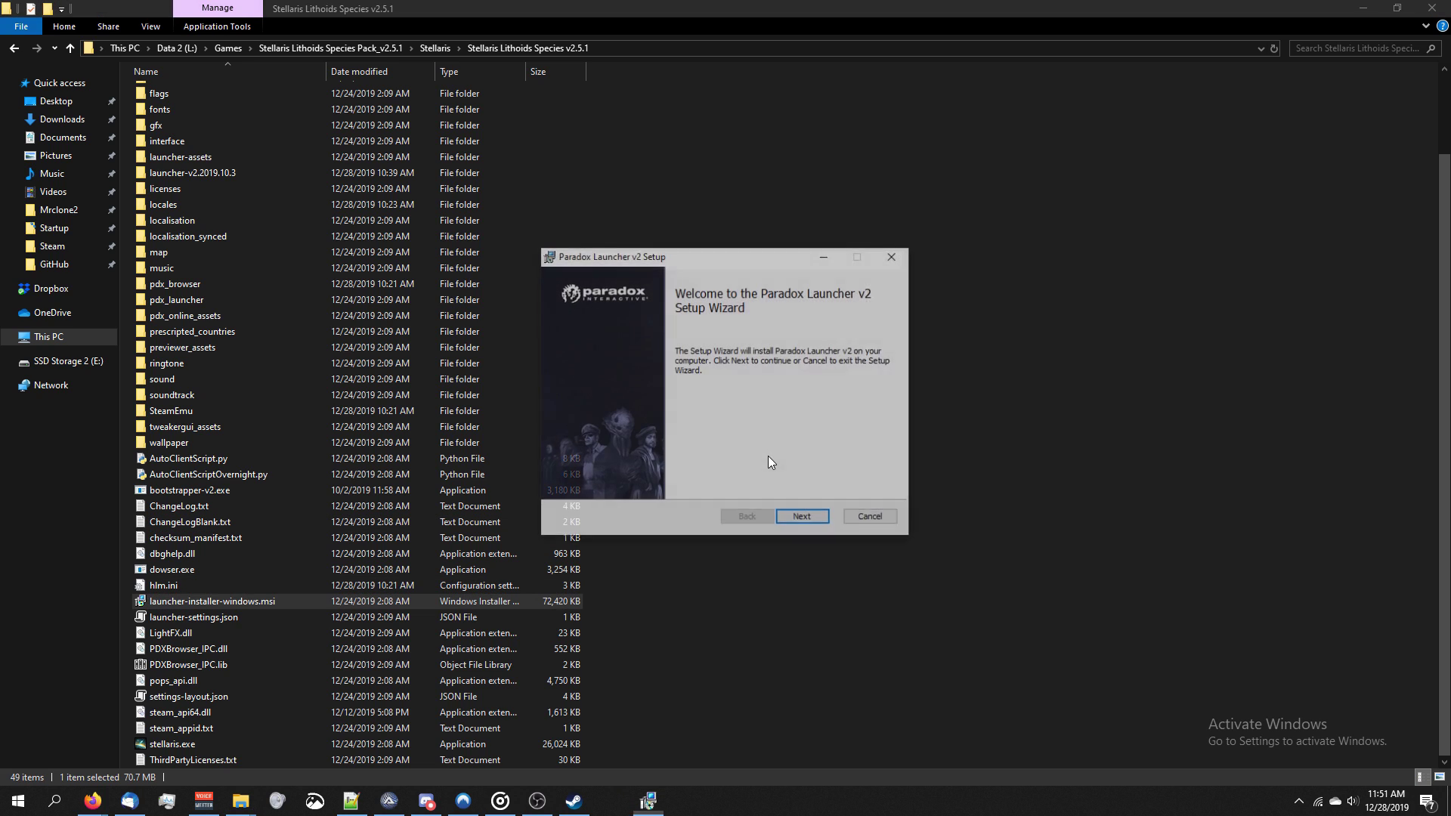
pyautogui.click(793, 521)
pyautogui.click(644, 49)
pyautogui.hotkey('ctrl', 'c')
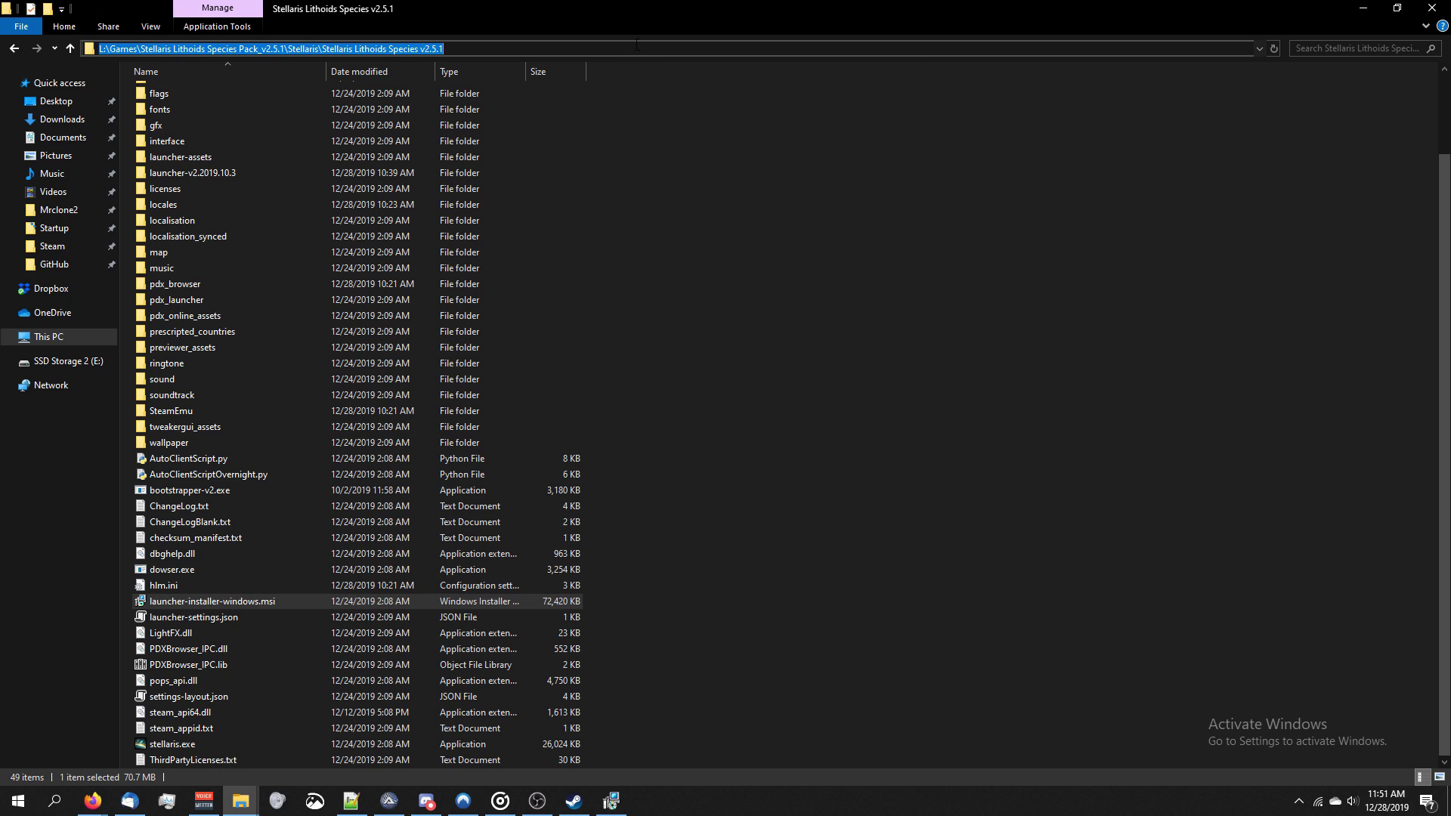
pyautogui.click(611, 800)
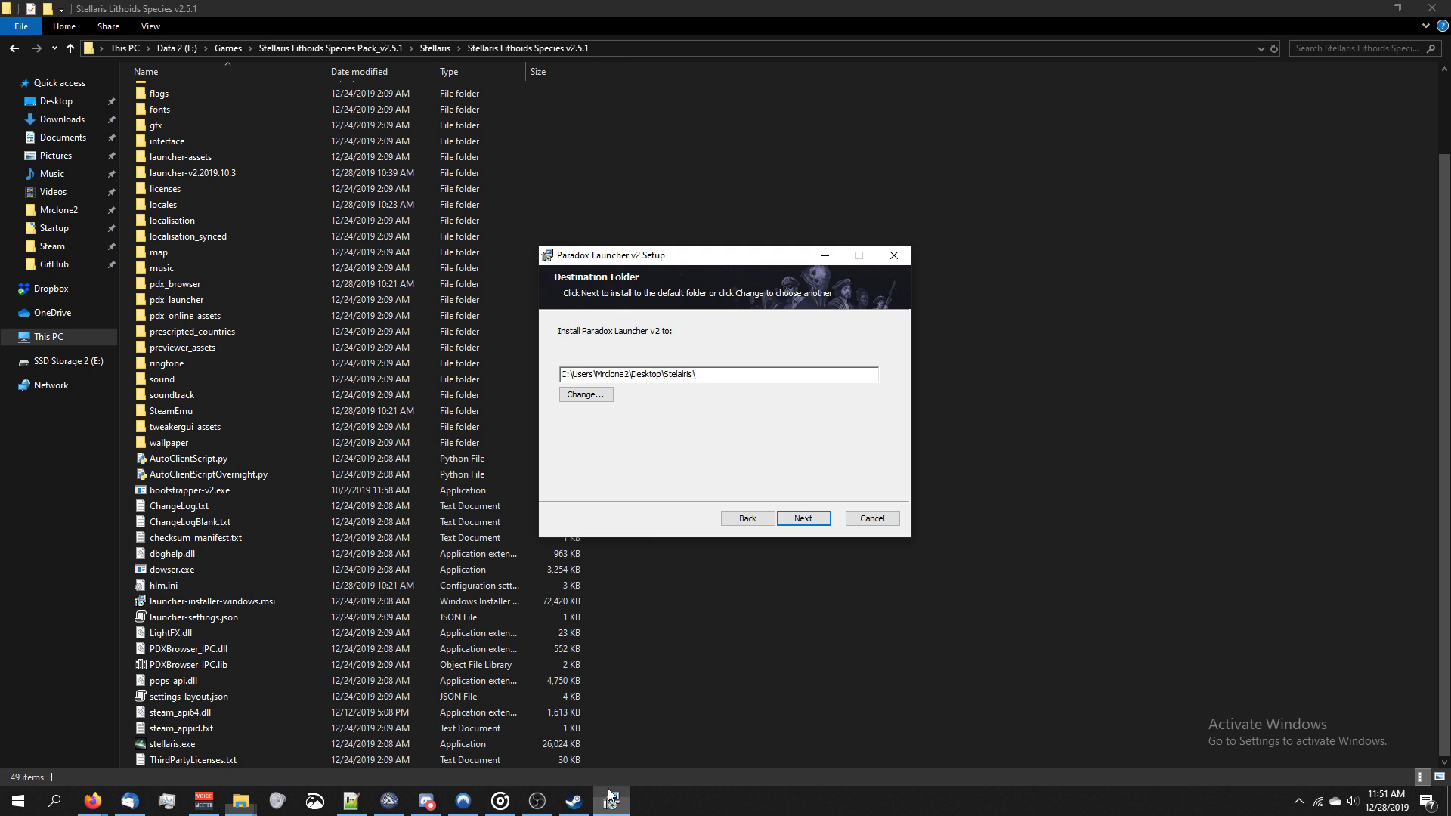
pyautogui.click(726, 375)
pyautogui.hotkey('ctrl', 'a')
pyautogui.hotkey('ctrl', 'v')
pyautogui.click(792, 520)
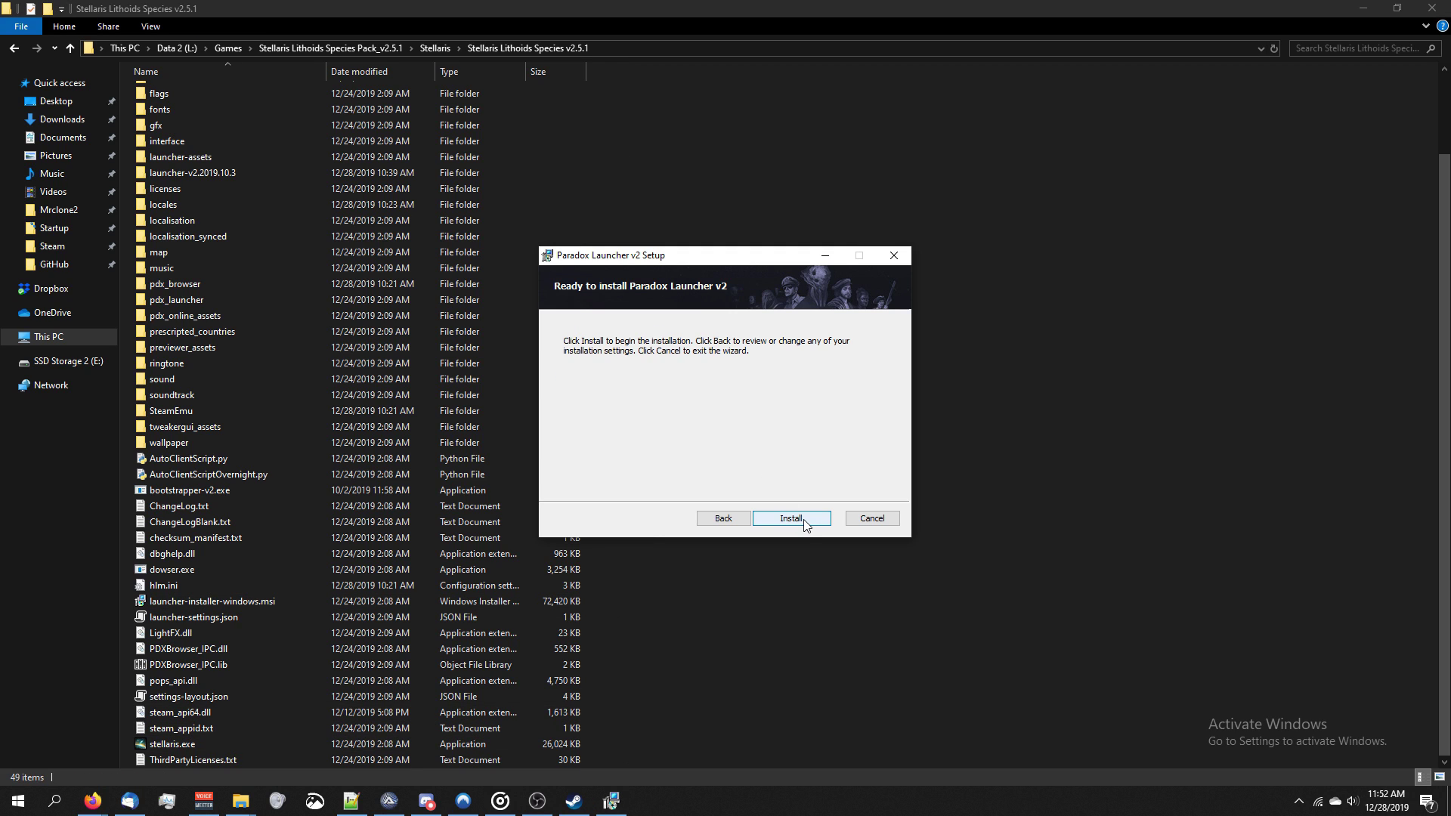
pyautogui.click(804, 519)
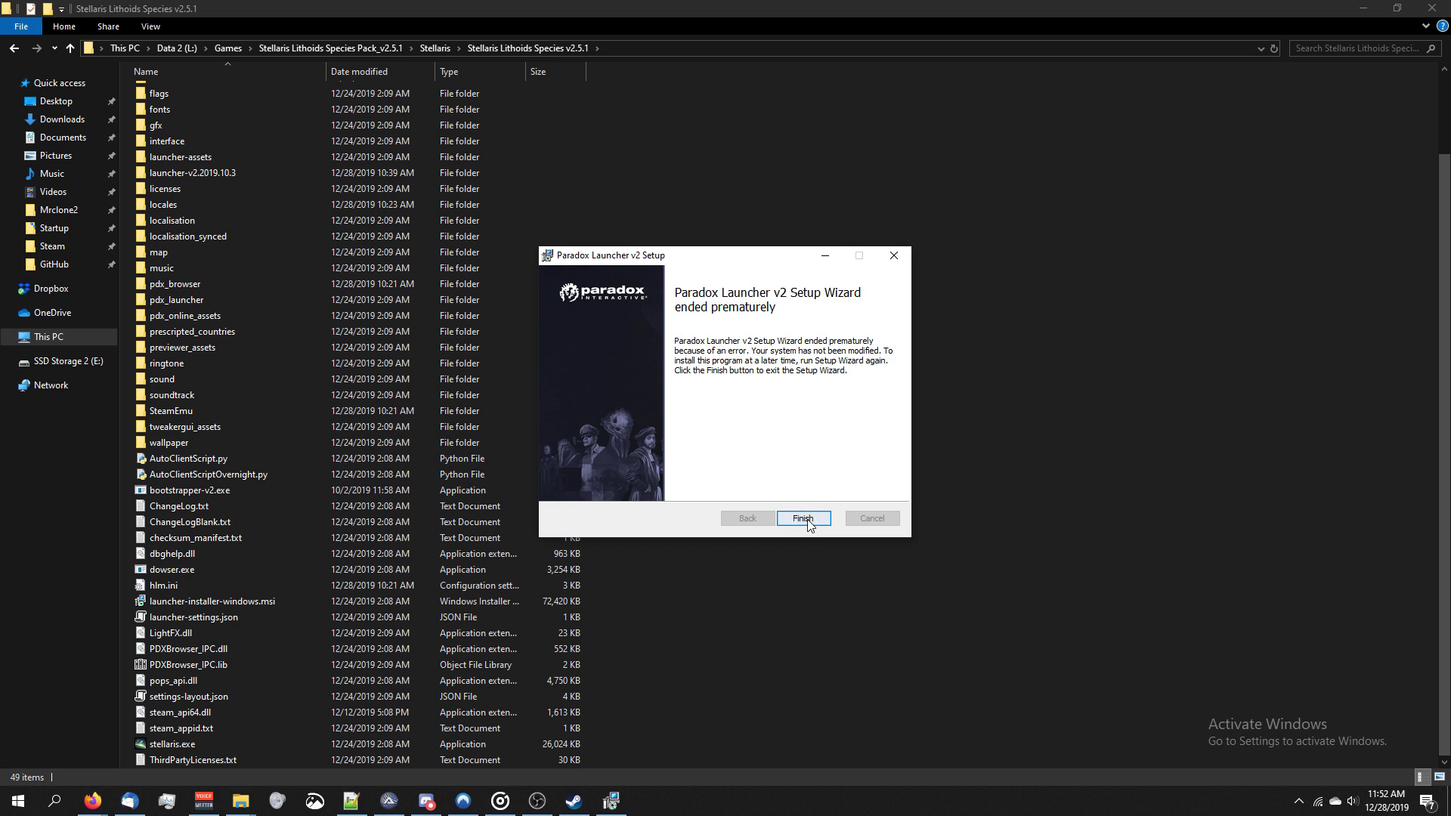
pyautogui.click(803, 518)
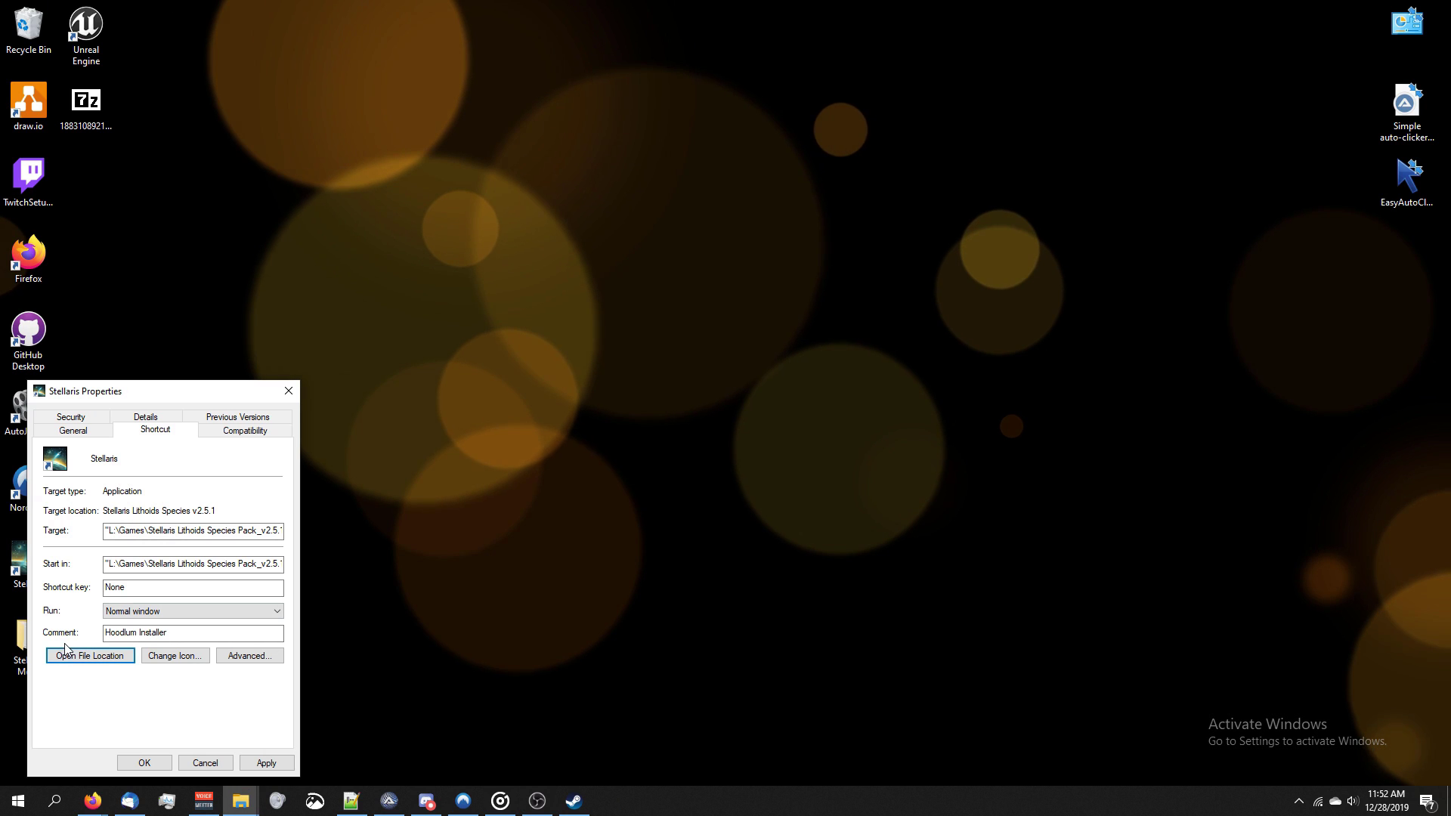
# From the game folder, send dowser.exe to the Desktop as a shortcut
pyautogui.click(76, 656)
pyautogui.click(1105, 291)
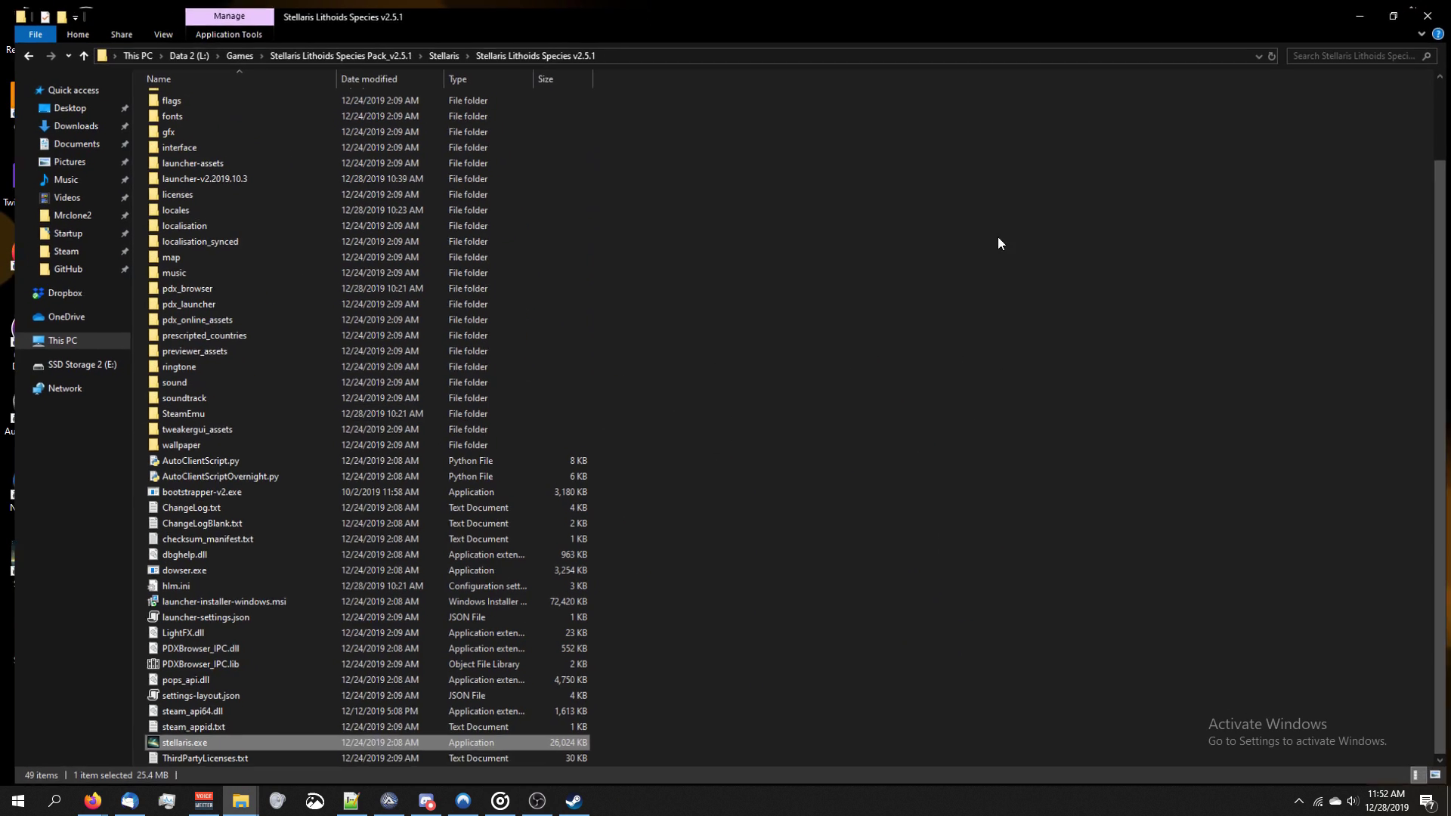
pyautogui.click(746, 47)
pyautogui.click(824, 261)
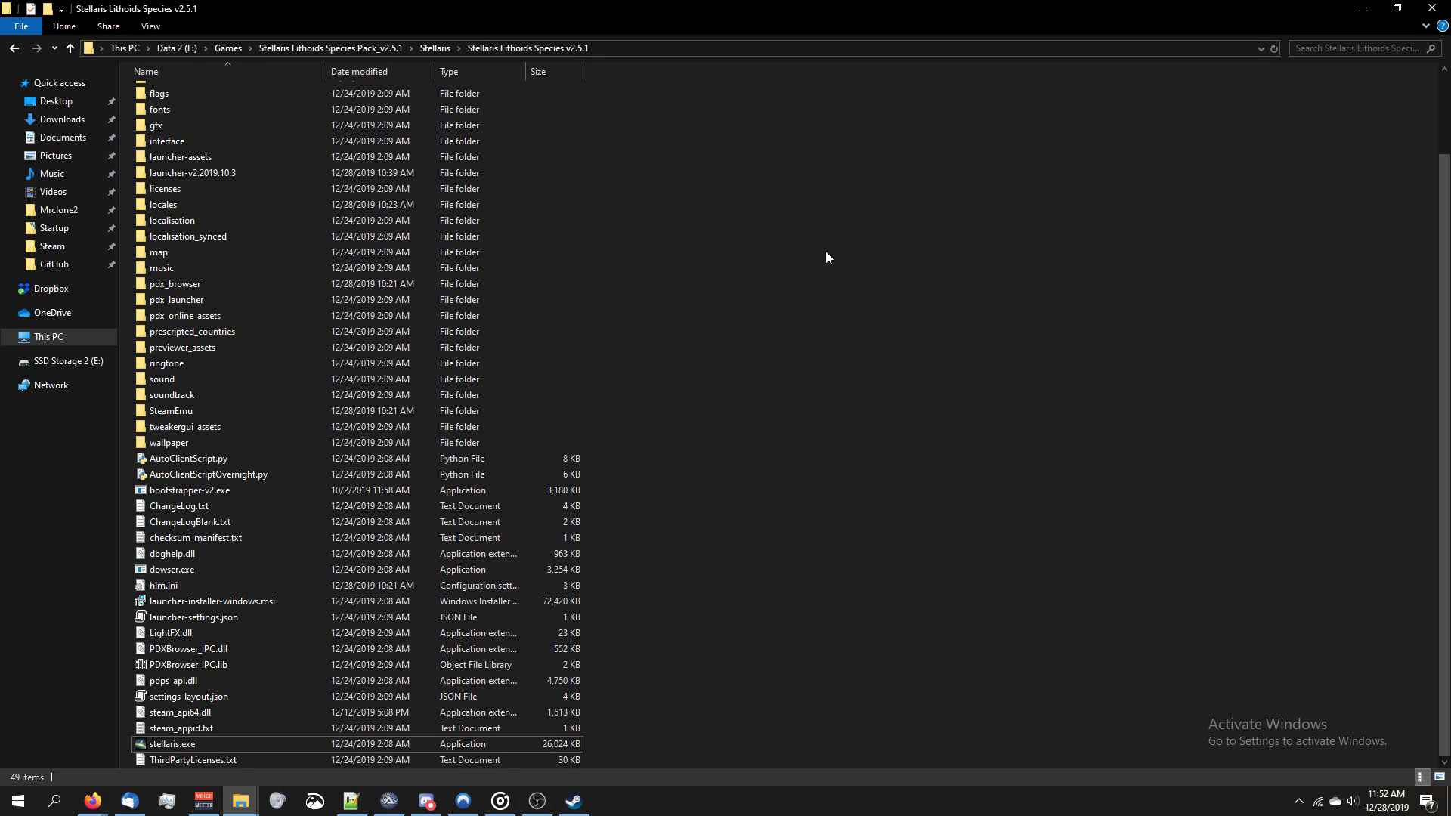
pyautogui.click(217, 576)
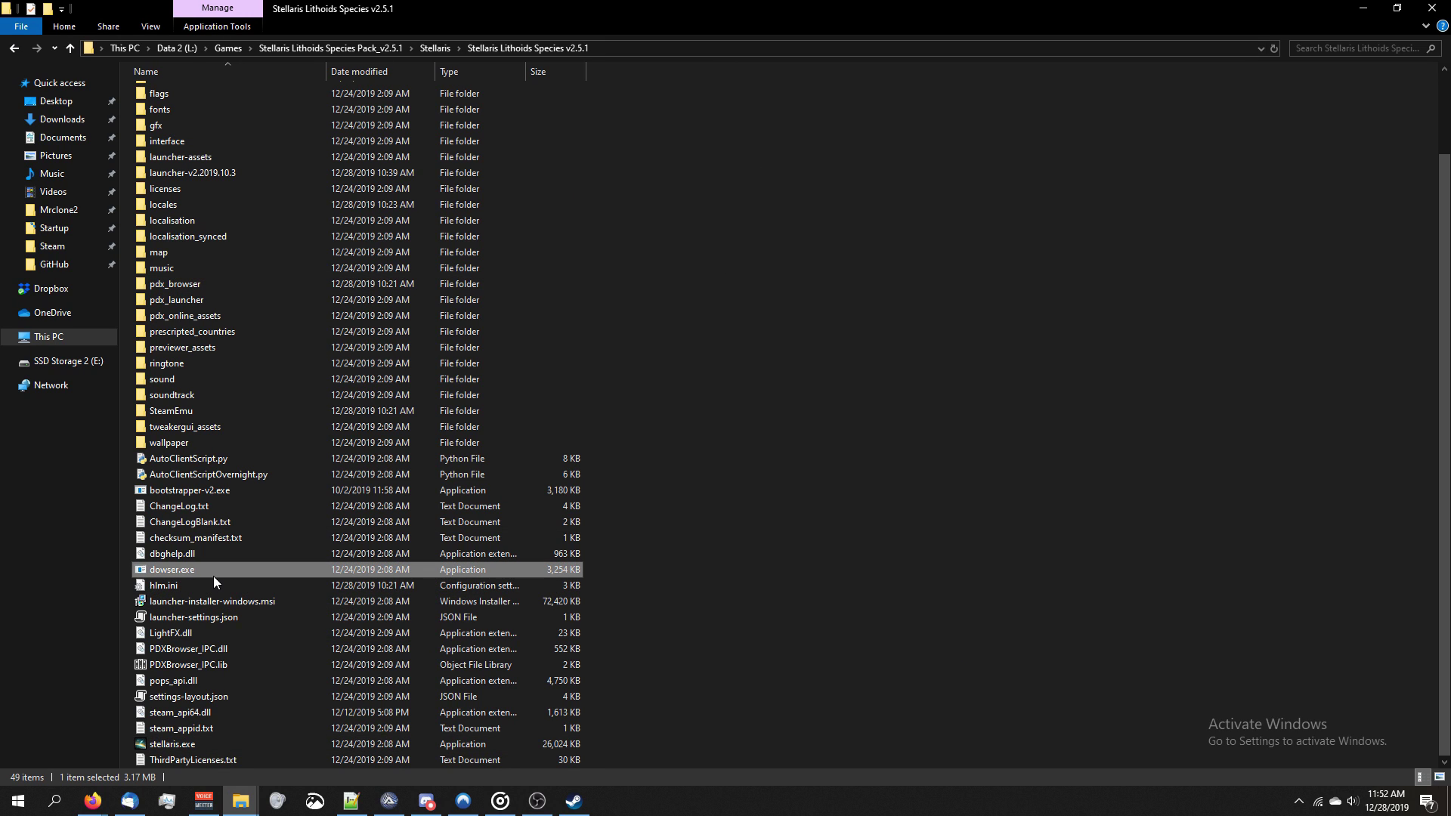
pyautogui.rightClick(212, 578)
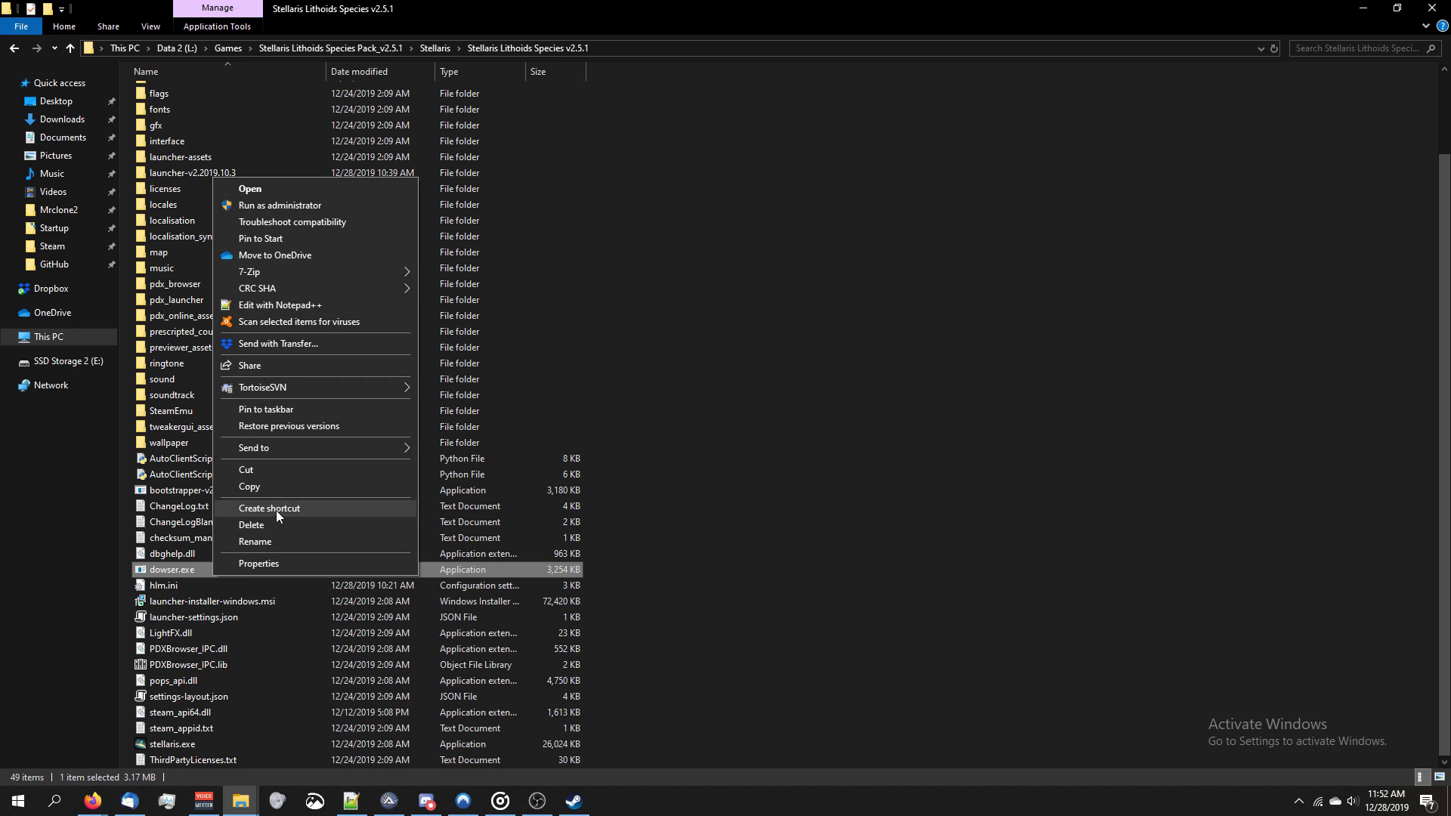
pyautogui.moveTo(292, 448)
pyautogui.click(510, 471)
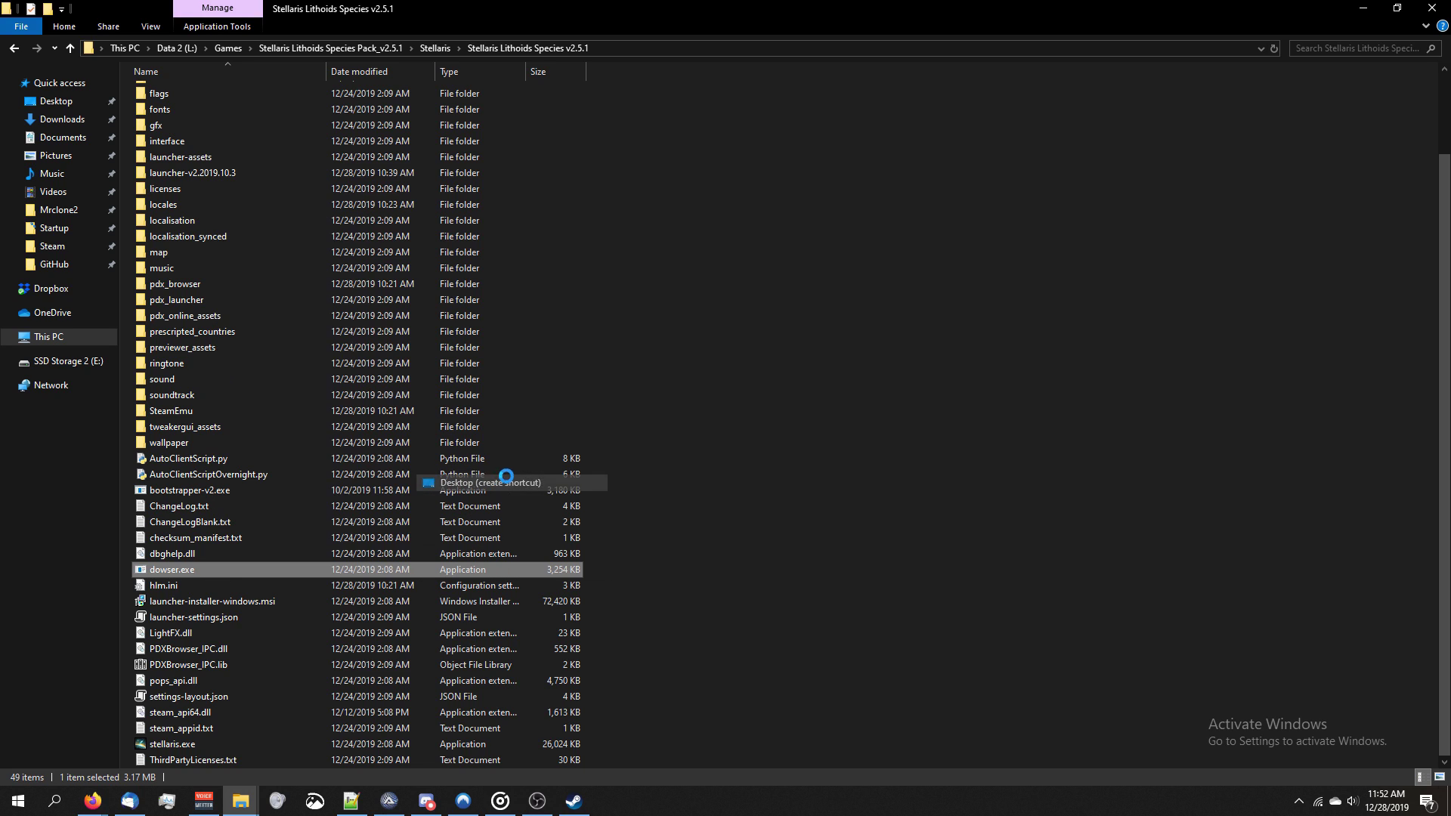
# Minimize Explorer and move the dowser.exe shortcut to the desktop's upper middle
pyautogui.click(1358, 8)
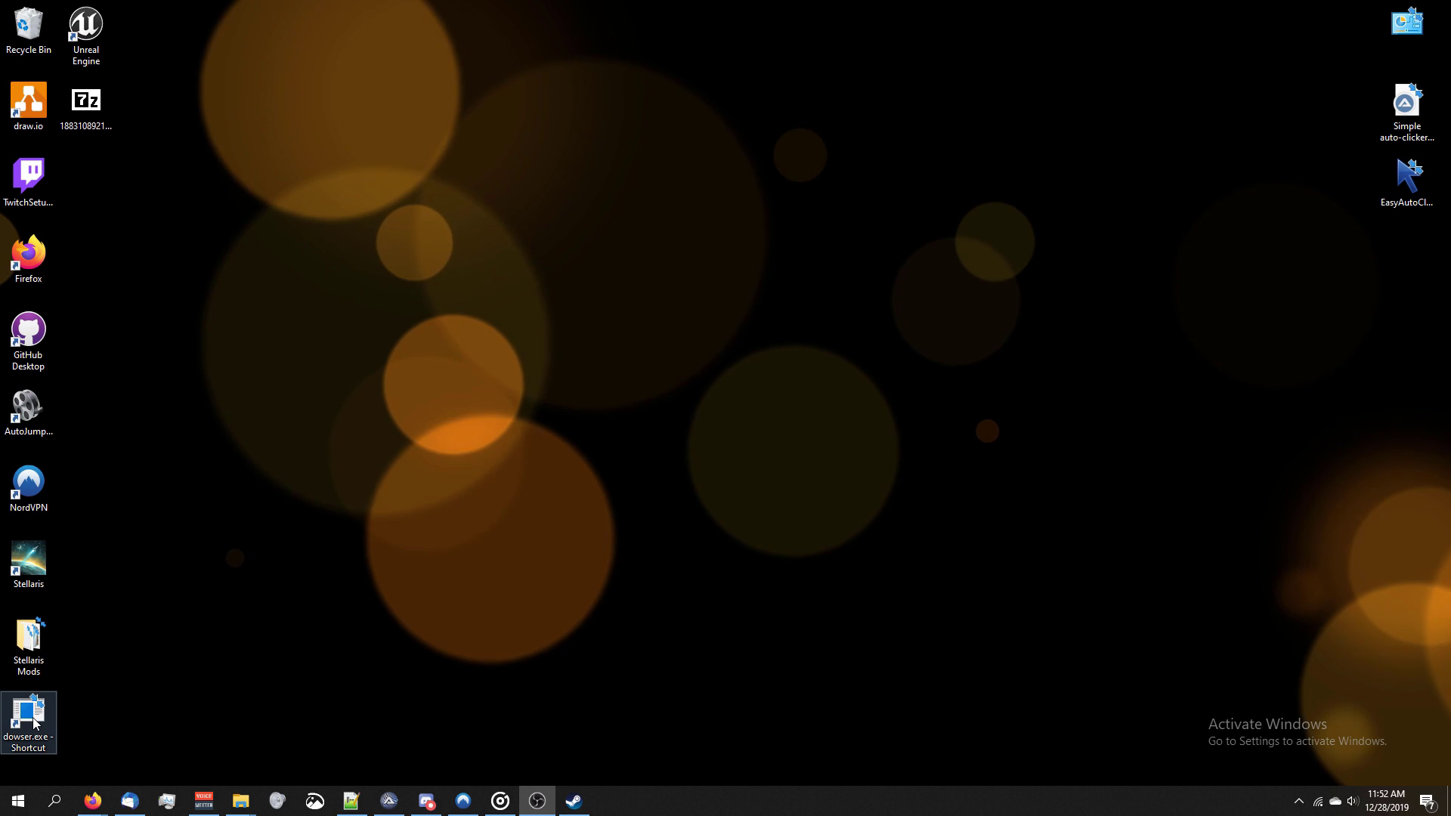
pyautogui.moveTo(34, 720); pyautogui.dragTo(479, 189)
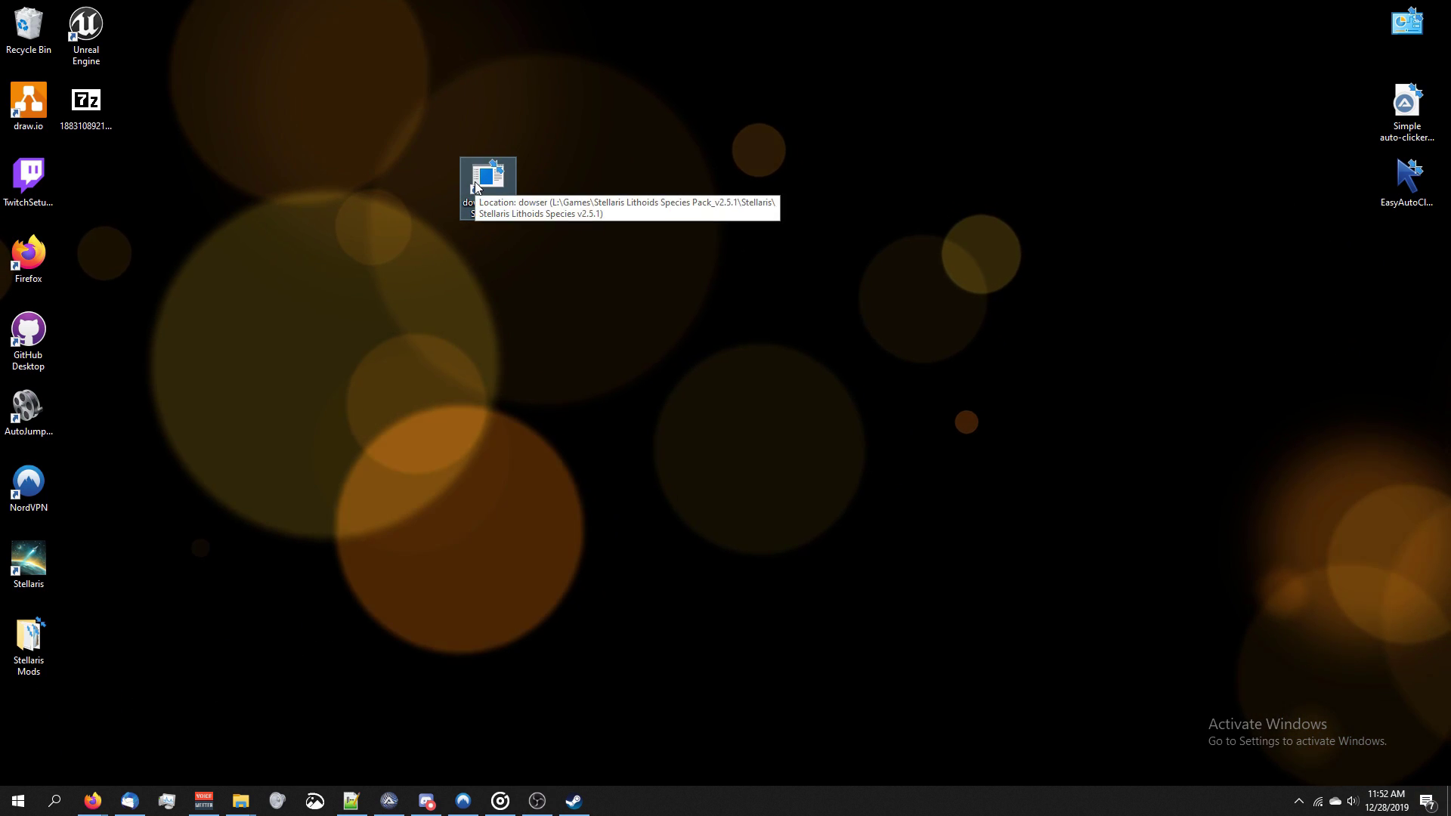
pyautogui.click(318, 405)
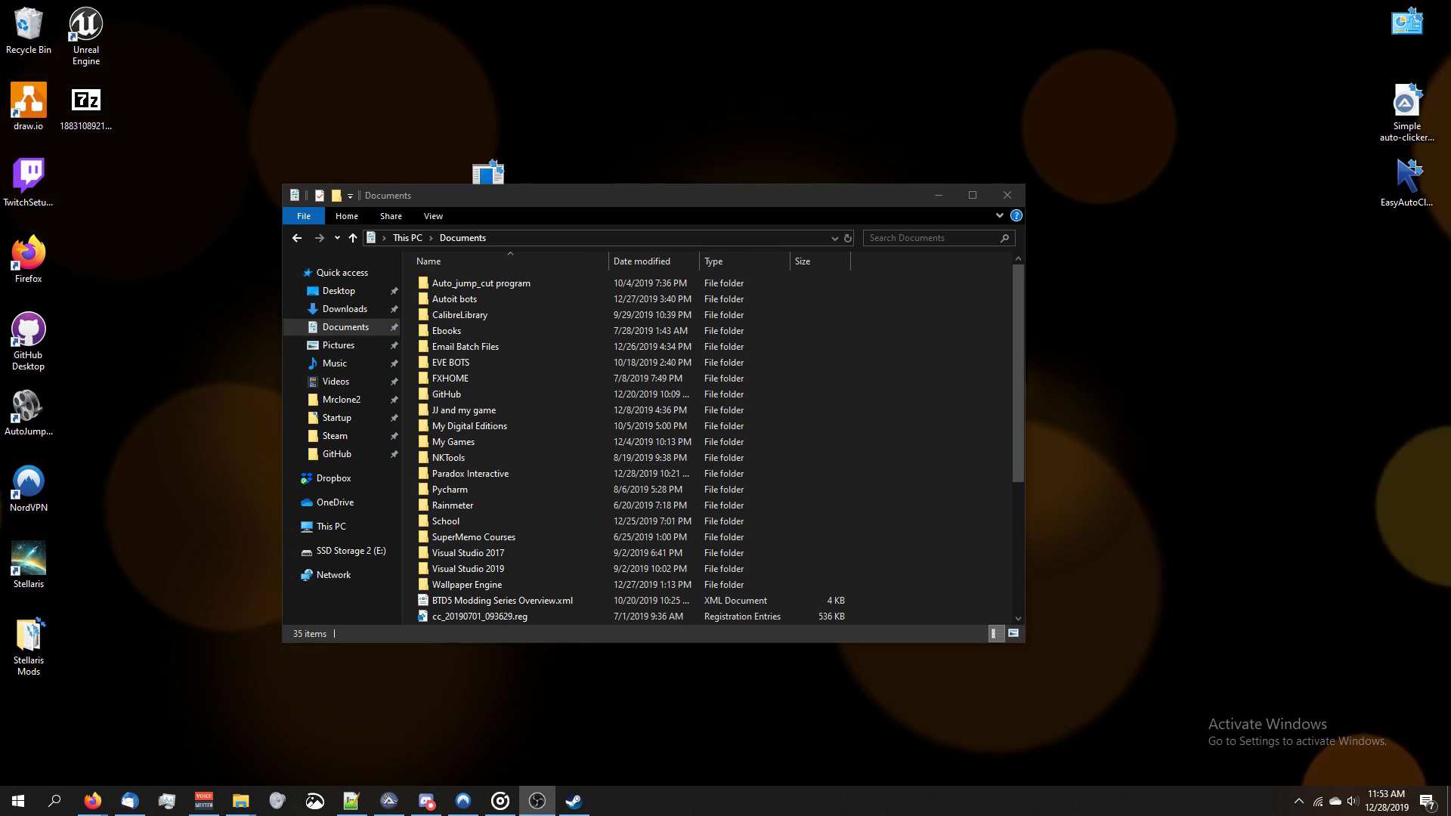
# Go to Paradox Interactive\Stellaris, create a new folder named mod, and open it
pyautogui.doubleClick(568, 474)
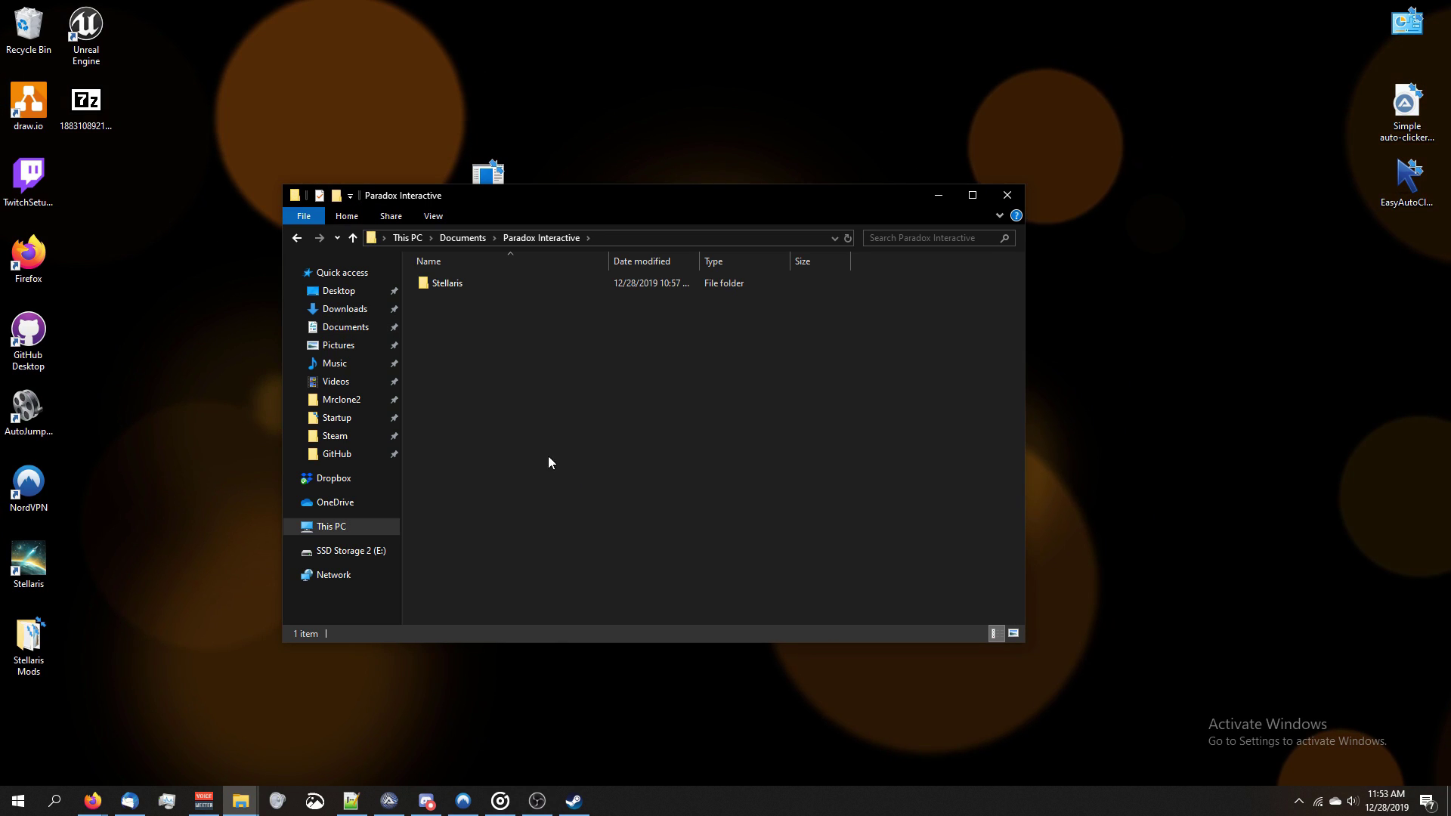
pyautogui.doubleClick(513, 281)
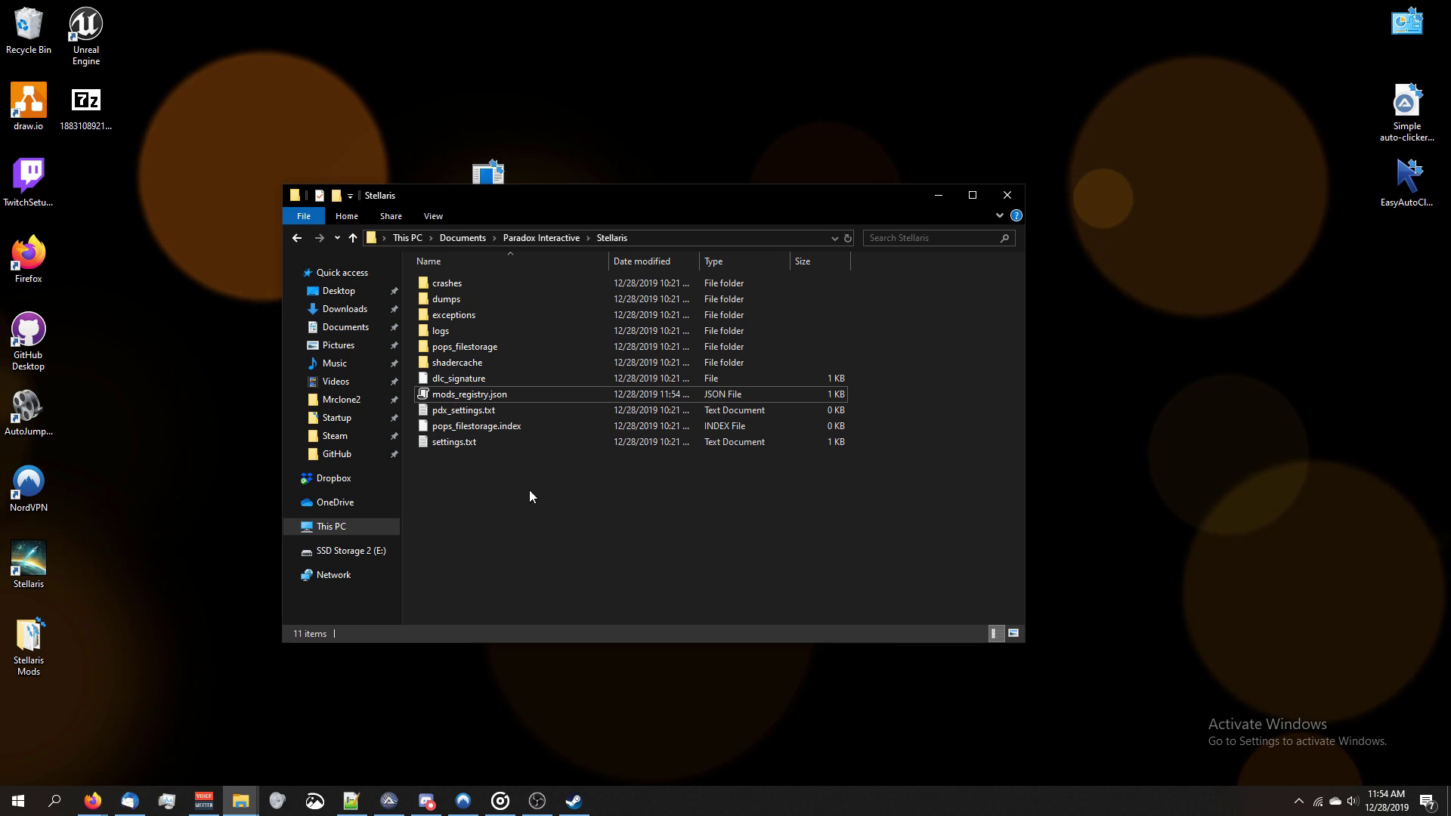
pyautogui.rightClick(529, 490)
pyautogui.moveTo(577, 457)
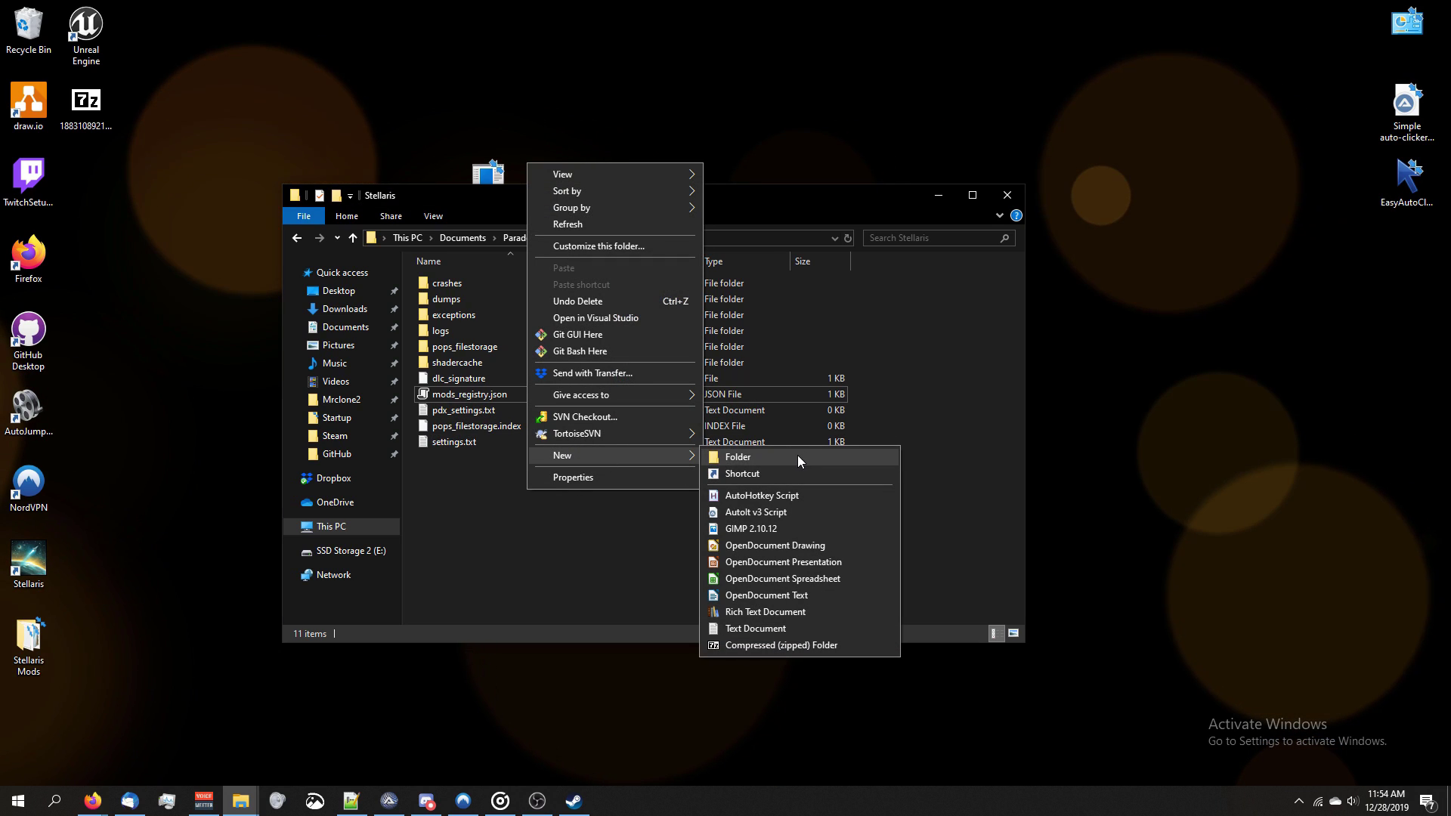
pyautogui.click(796, 455)
pyautogui.write('mod')
pyautogui.press('Return')
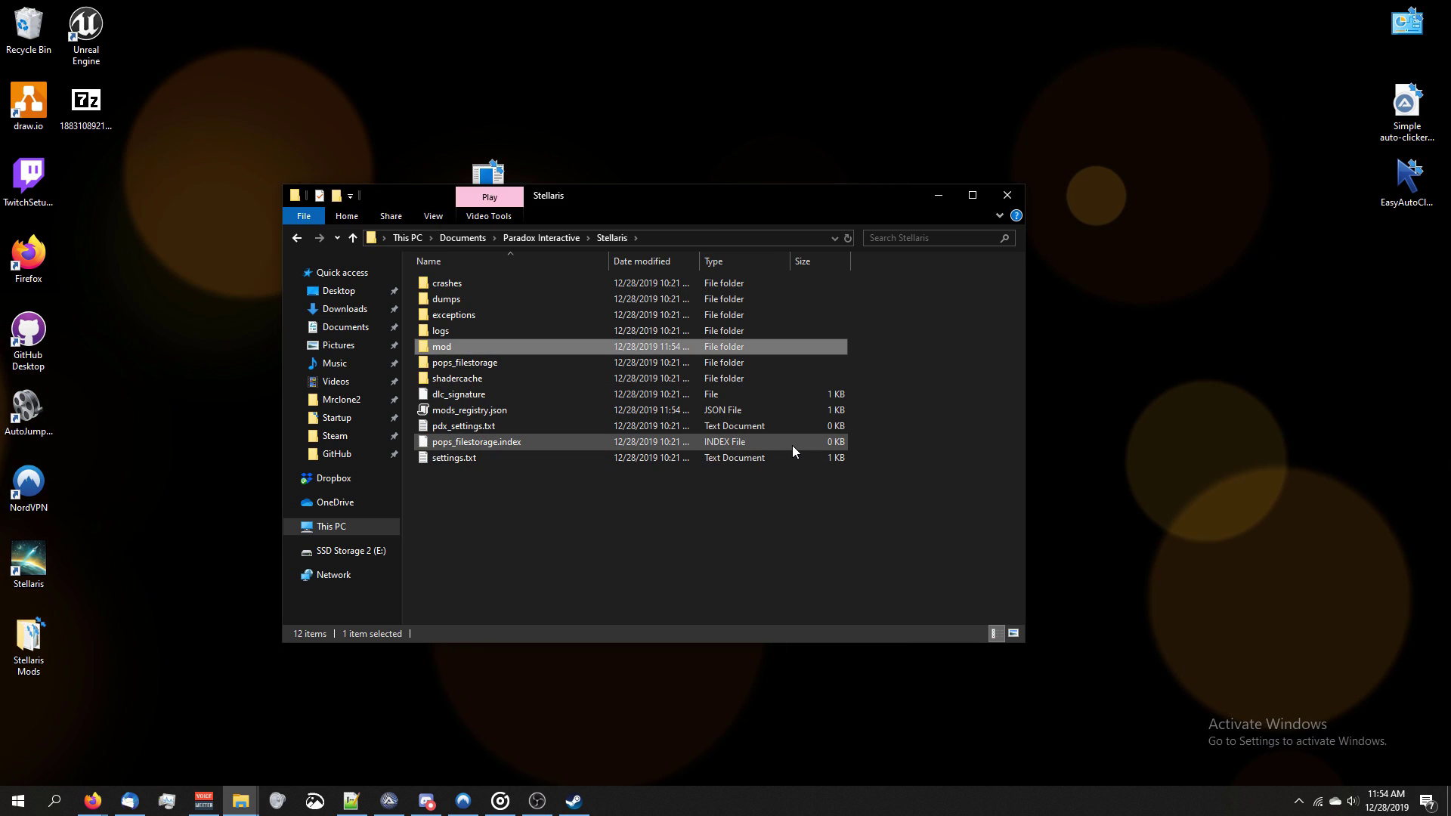
pyautogui.press('Return')
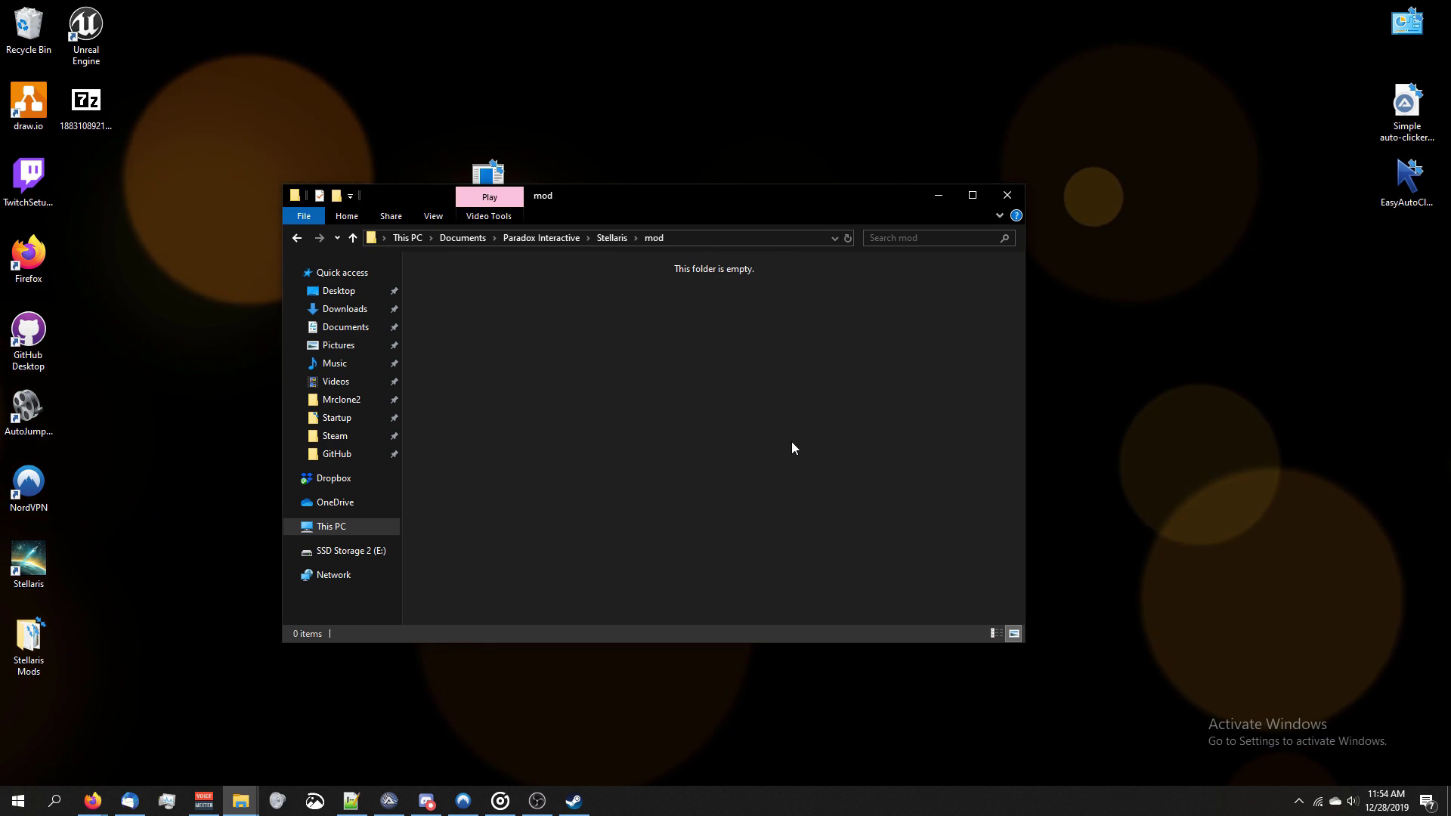
# Copy the 901614896 folder and 901614896.mod from Stellaris Mods into mod, then delete them again
pyautogui.doubleClick(28, 641)
pyautogui.moveTo(628, 221); pyautogui.dragTo(998, 249)
pyautogui.click(875, 346)
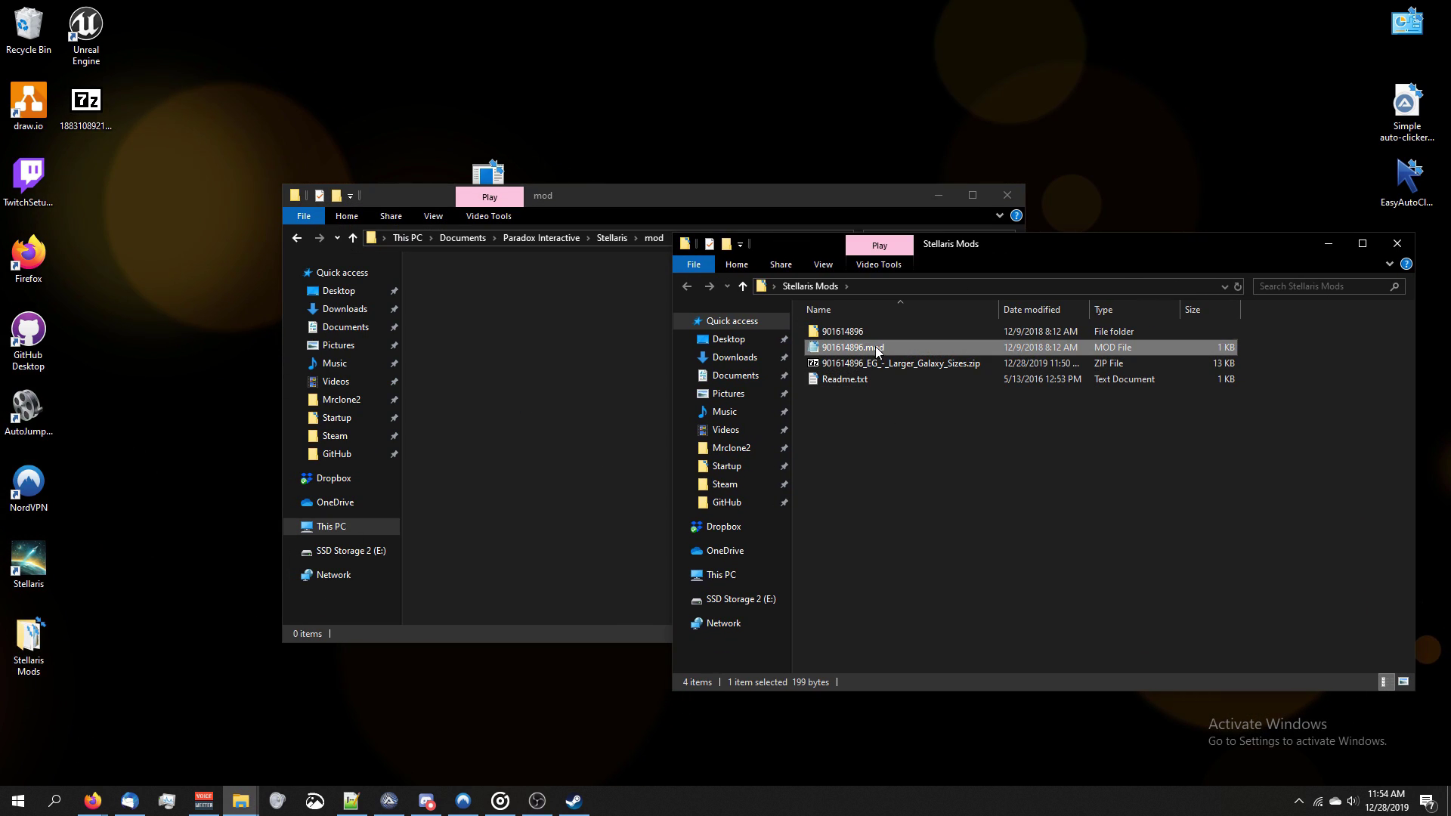
pyautogui.keyDown('shift'); pyautogui.click(877, 331); pyautogui.keyUp('shift')
pyautogui.moveTo(892, 330); pyautogui.dragTo(468, 408)
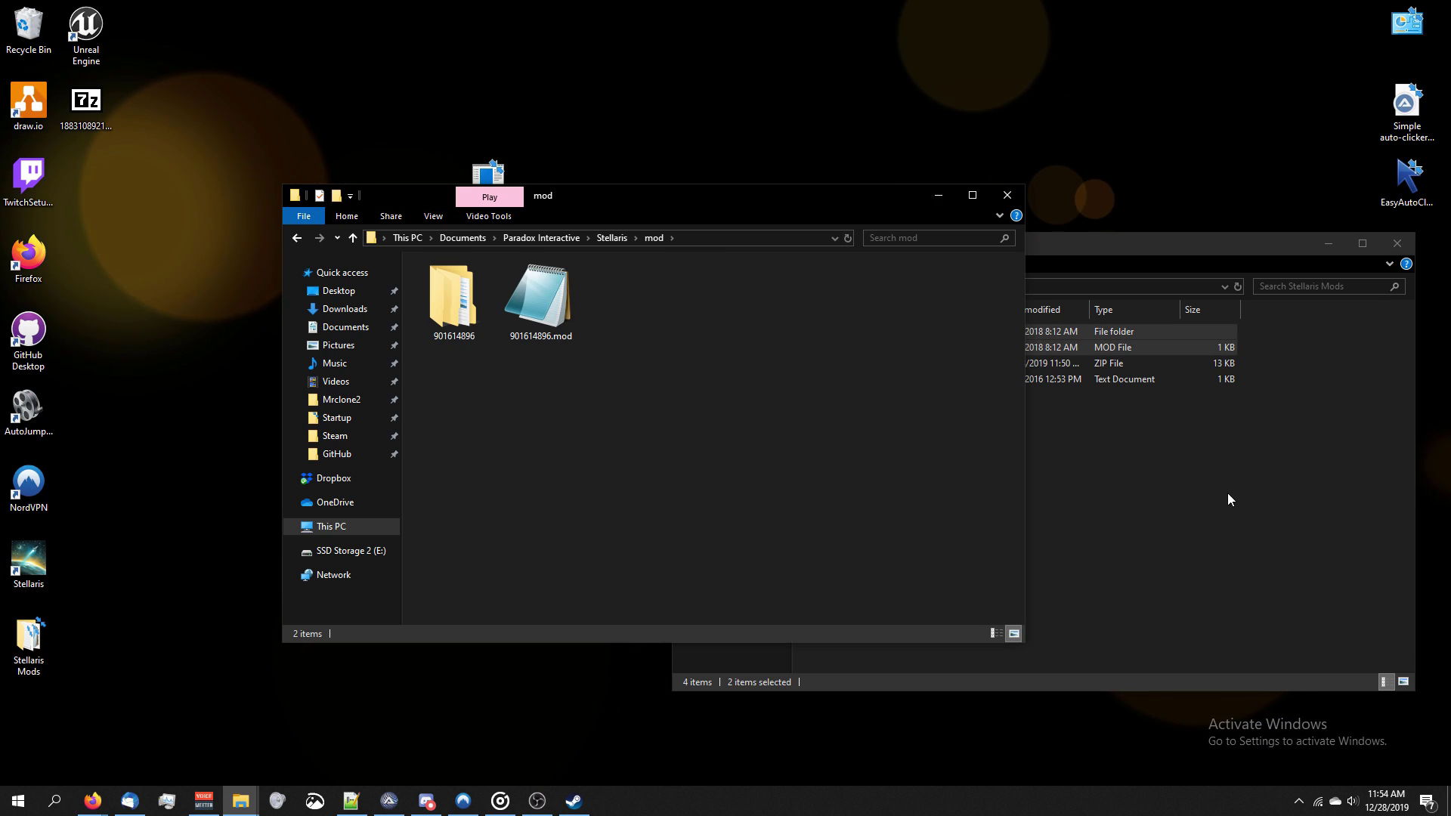
pyautogui.click(1227, 492)
pyautogui.click(638, 416)
pyautogui.hotkey('ctrl', 'a')
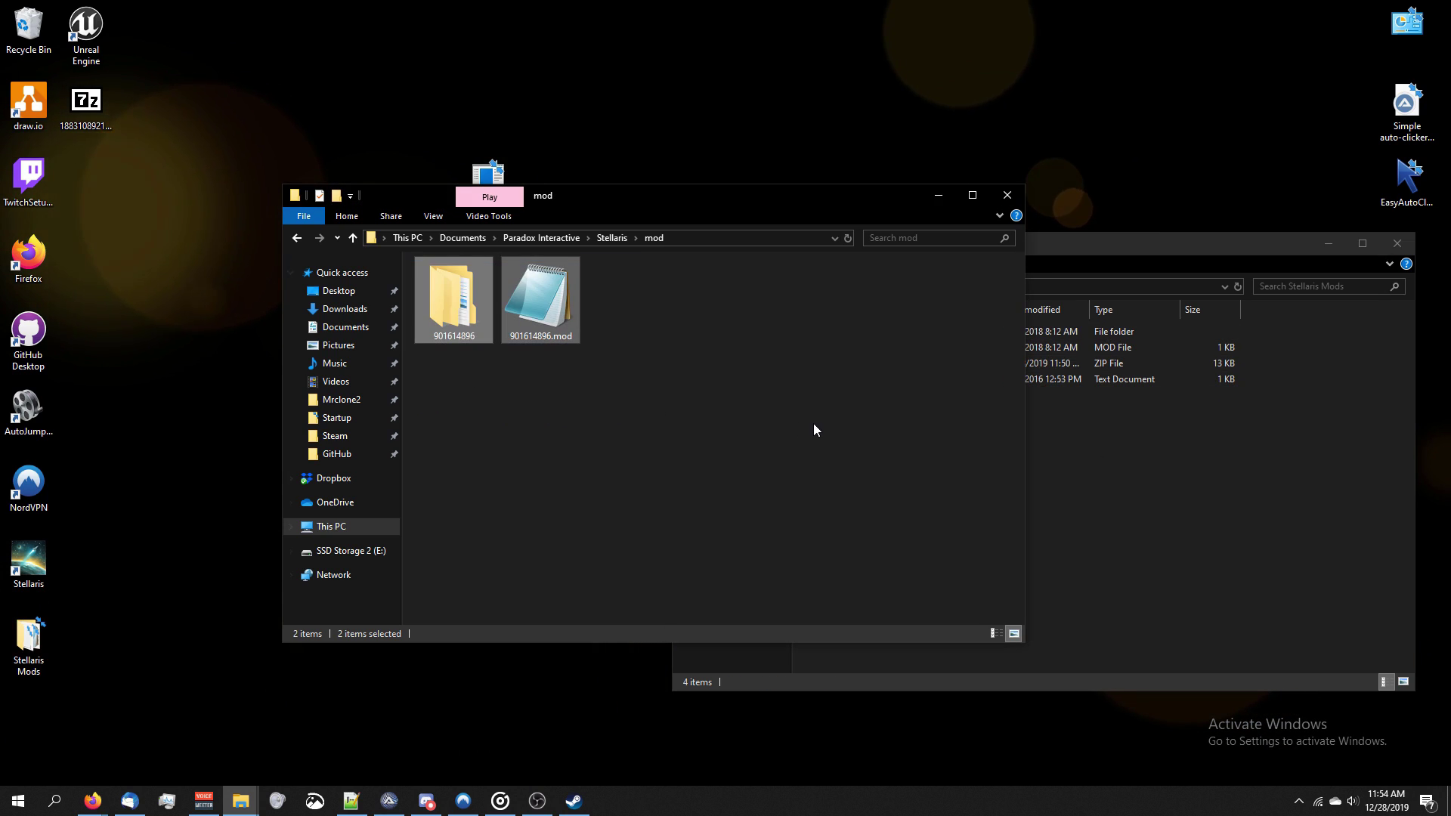
pyautogui.press('Delete')
# Copy the Larger Galaxy Sizes zip into mod, Extract All there, and select the zip and Readme.txt
pyautogui.click(1043, 432)
pyautogui.click(948, 364)
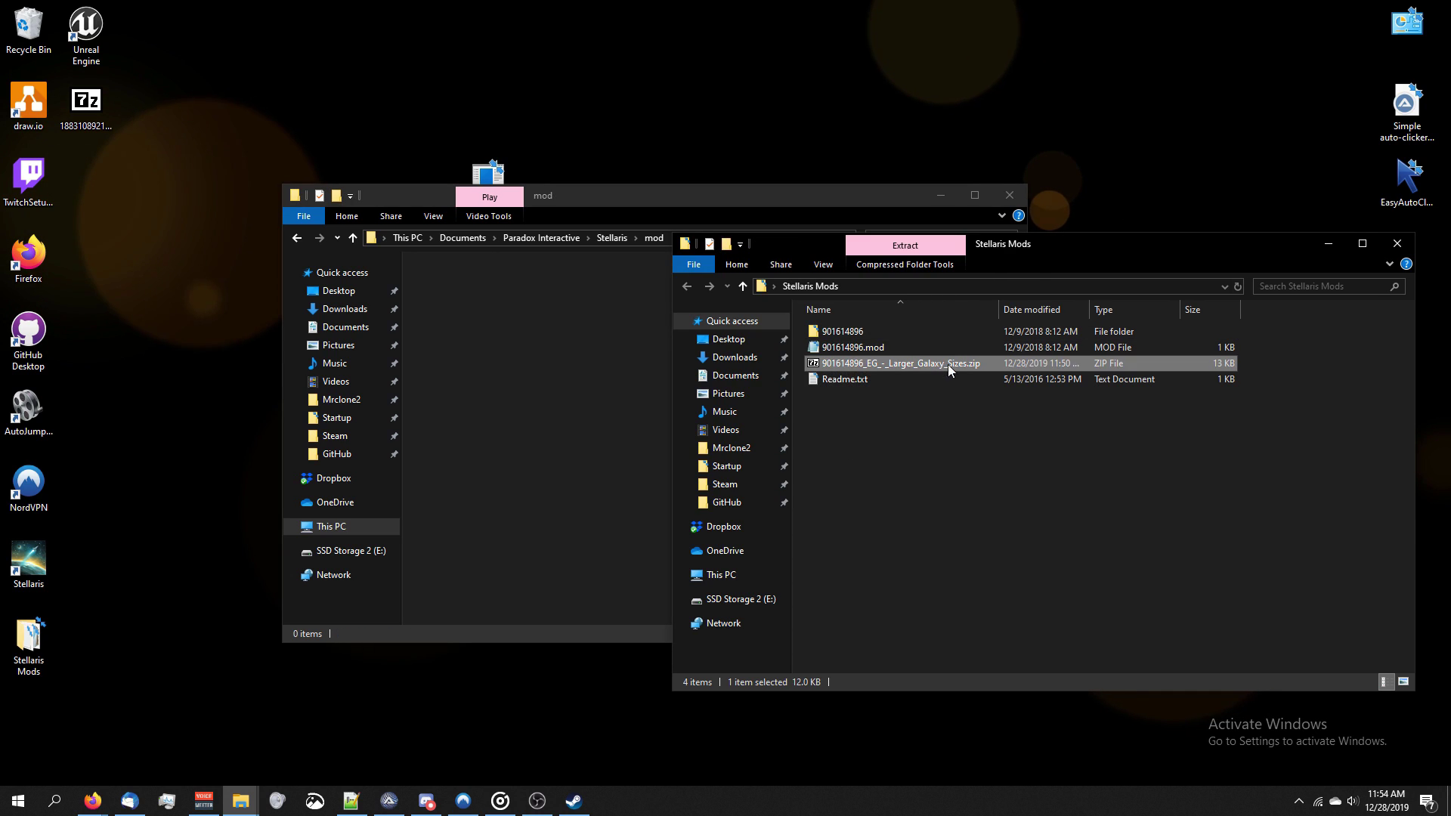
pyautogui.moveTo(955, 361); pyautogui.dragTo(520, 366)
pyautogui.click(666, 357)
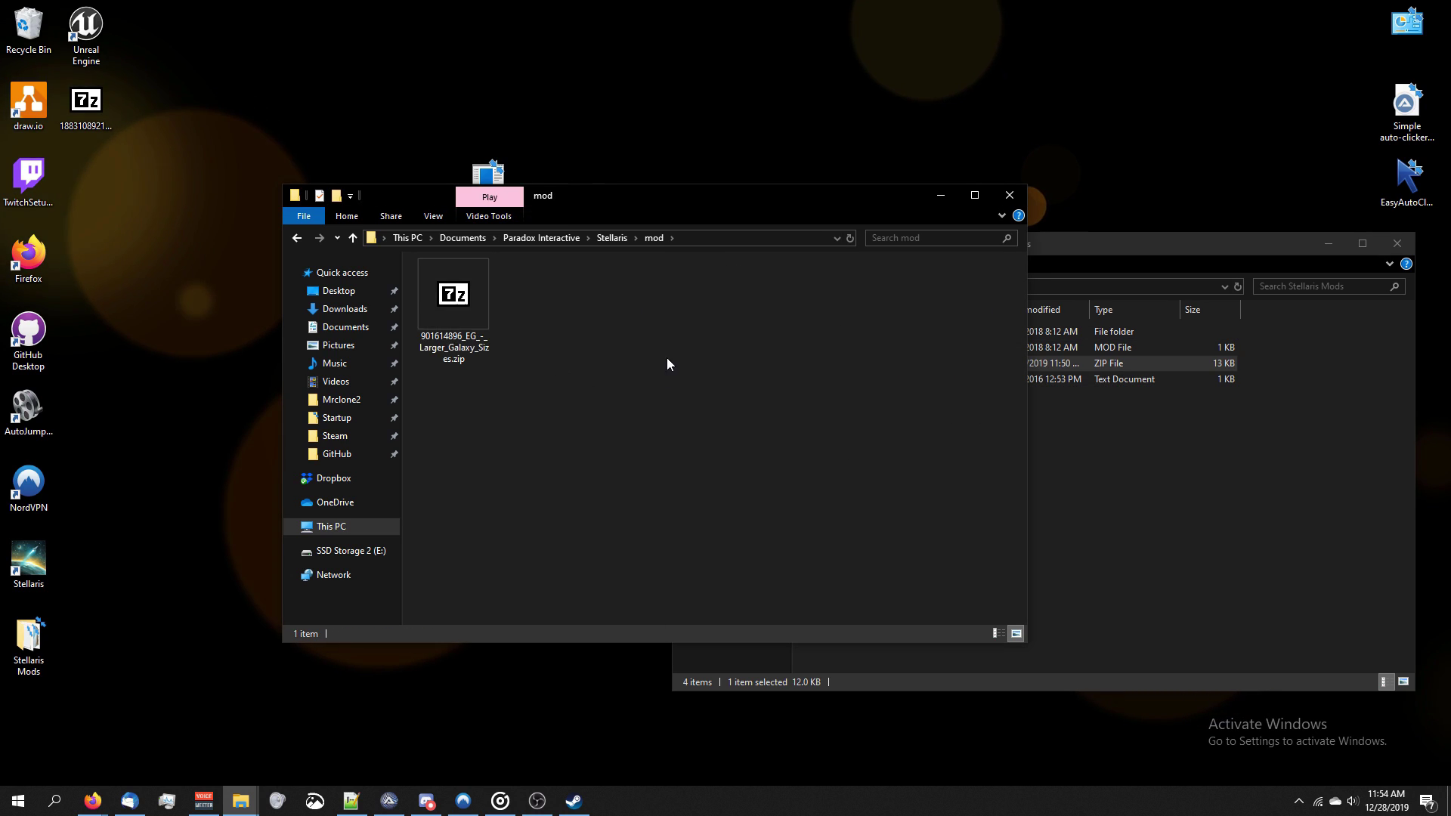
pyautogui.click(480, 301)
pyautogui.click(508, 297)
pyautogui.rightClick(482, 288)
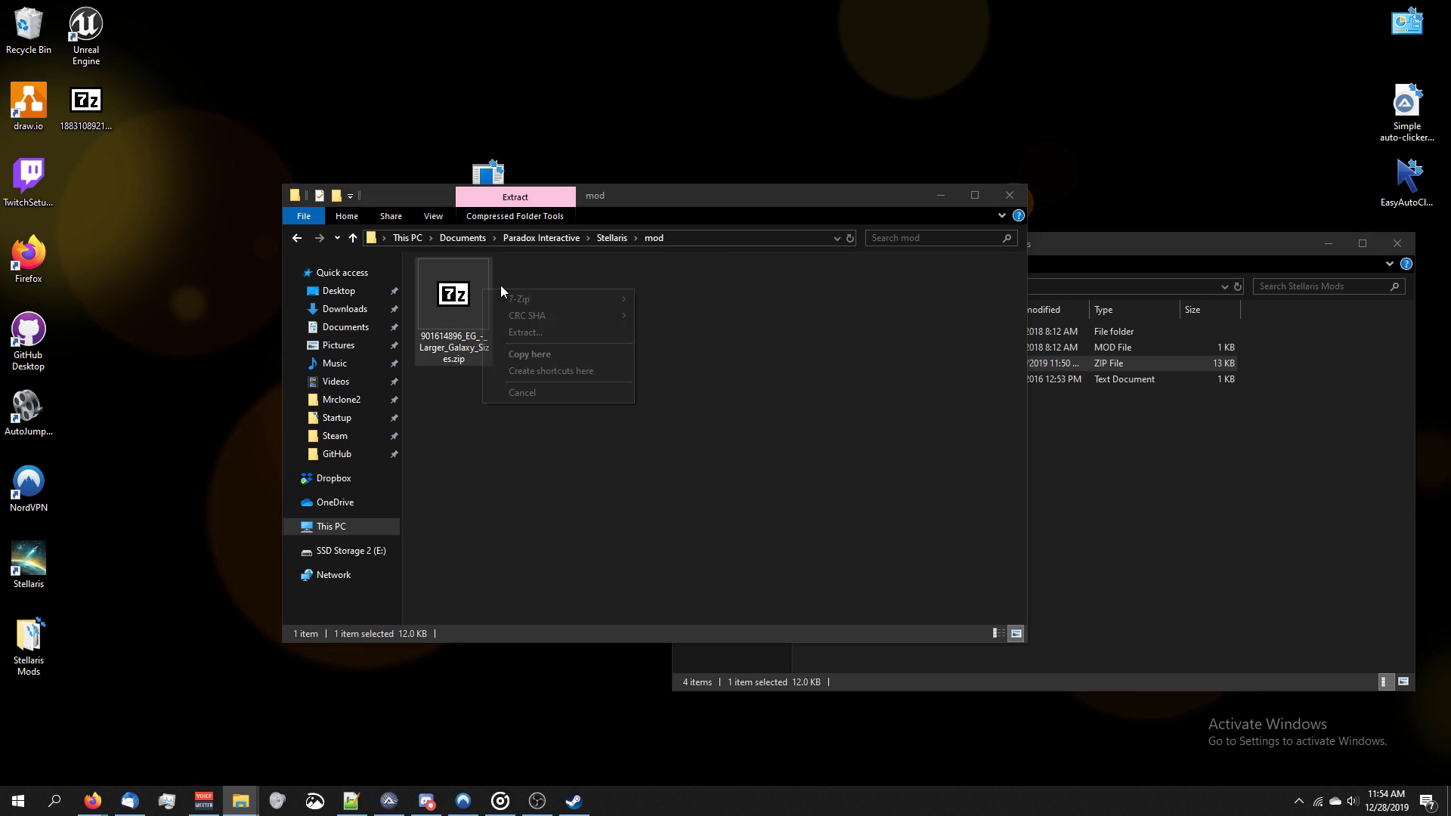
pyautogui.click(531, 333)
pyautogui.click(862, 542)
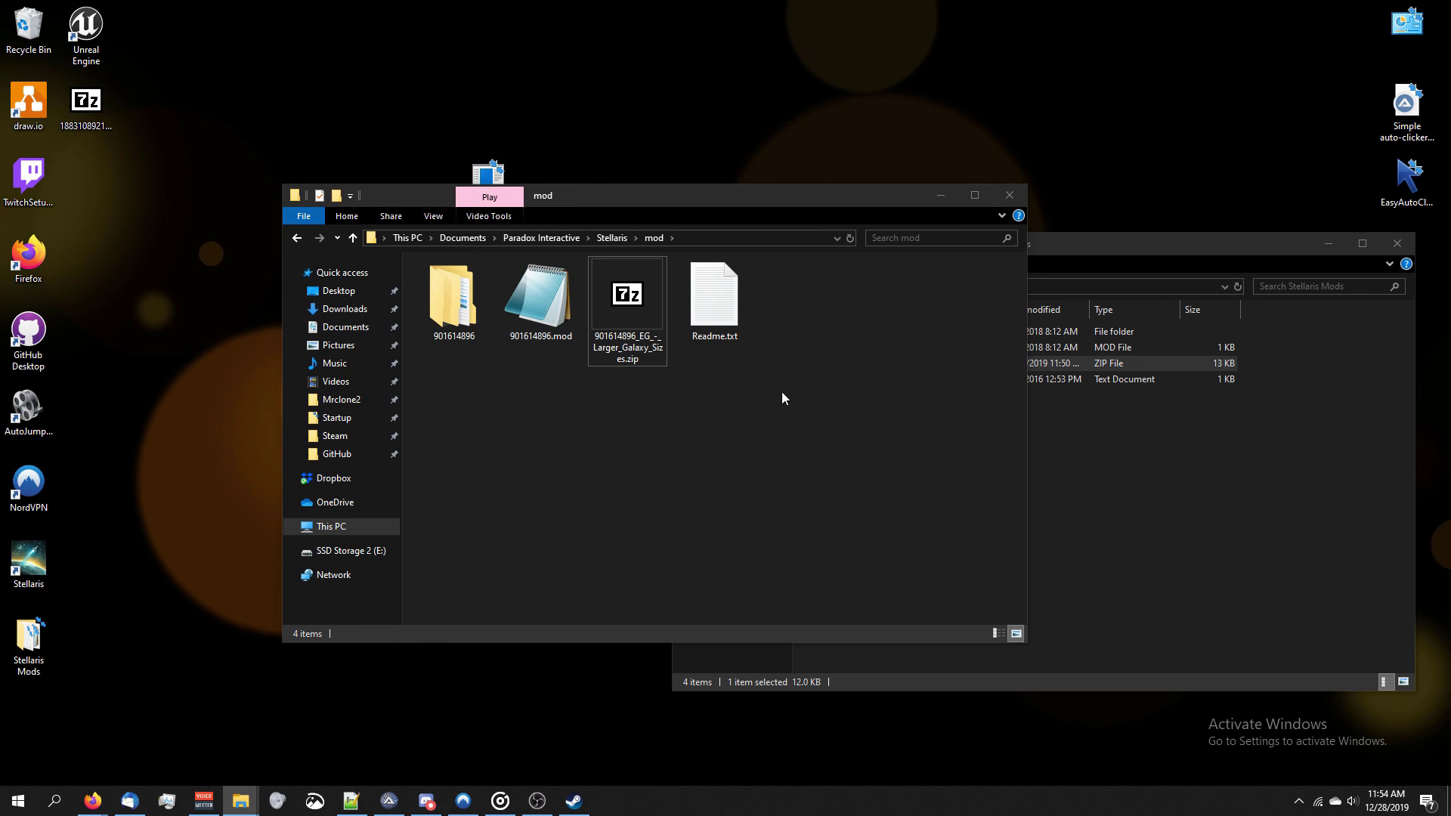
pyautogui.moveTo(790, 425); pyautogui.dragTo(633, 297)
# Delete the zip and Readme.txt from mod and open 901614896.mod in Notepad
pyautogui.press('Delete')
pyautogui.press('Return')
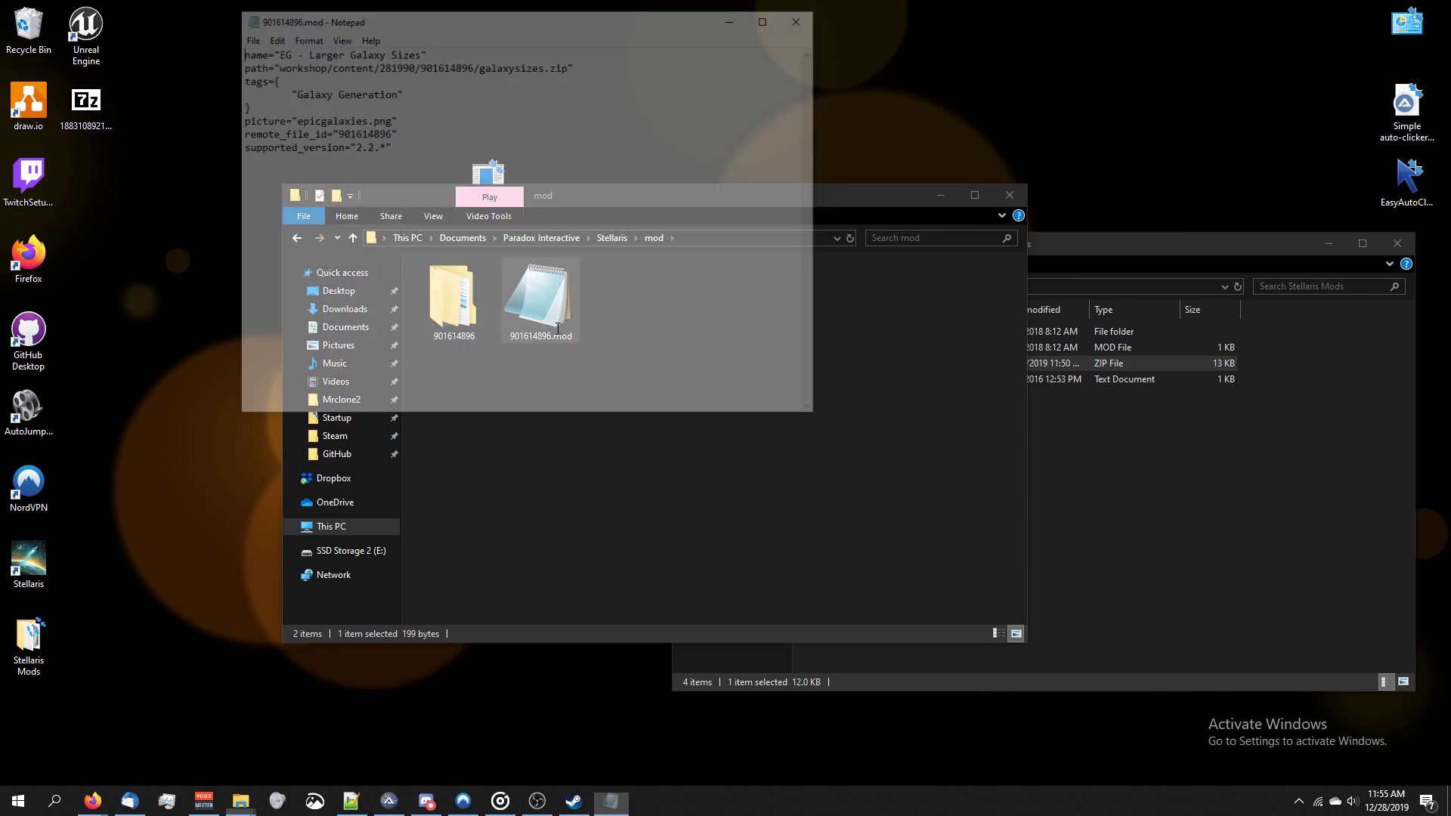
pyautogui.moveTo(444, 23); pyautogui.dragTo(1023, 294)
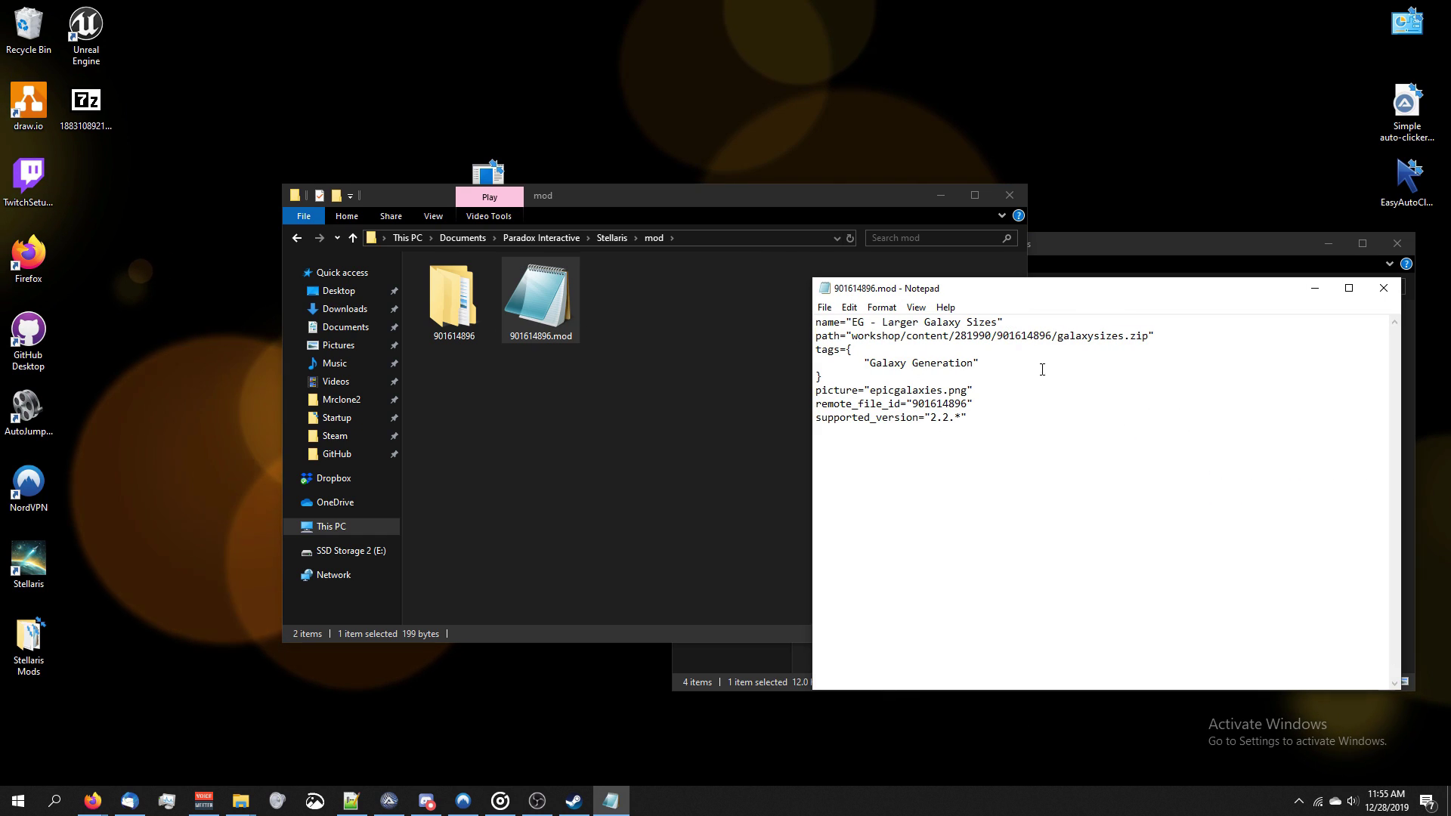
pyautogui.moveTo(971, 292); pyautogui.dragTo(503, 174)
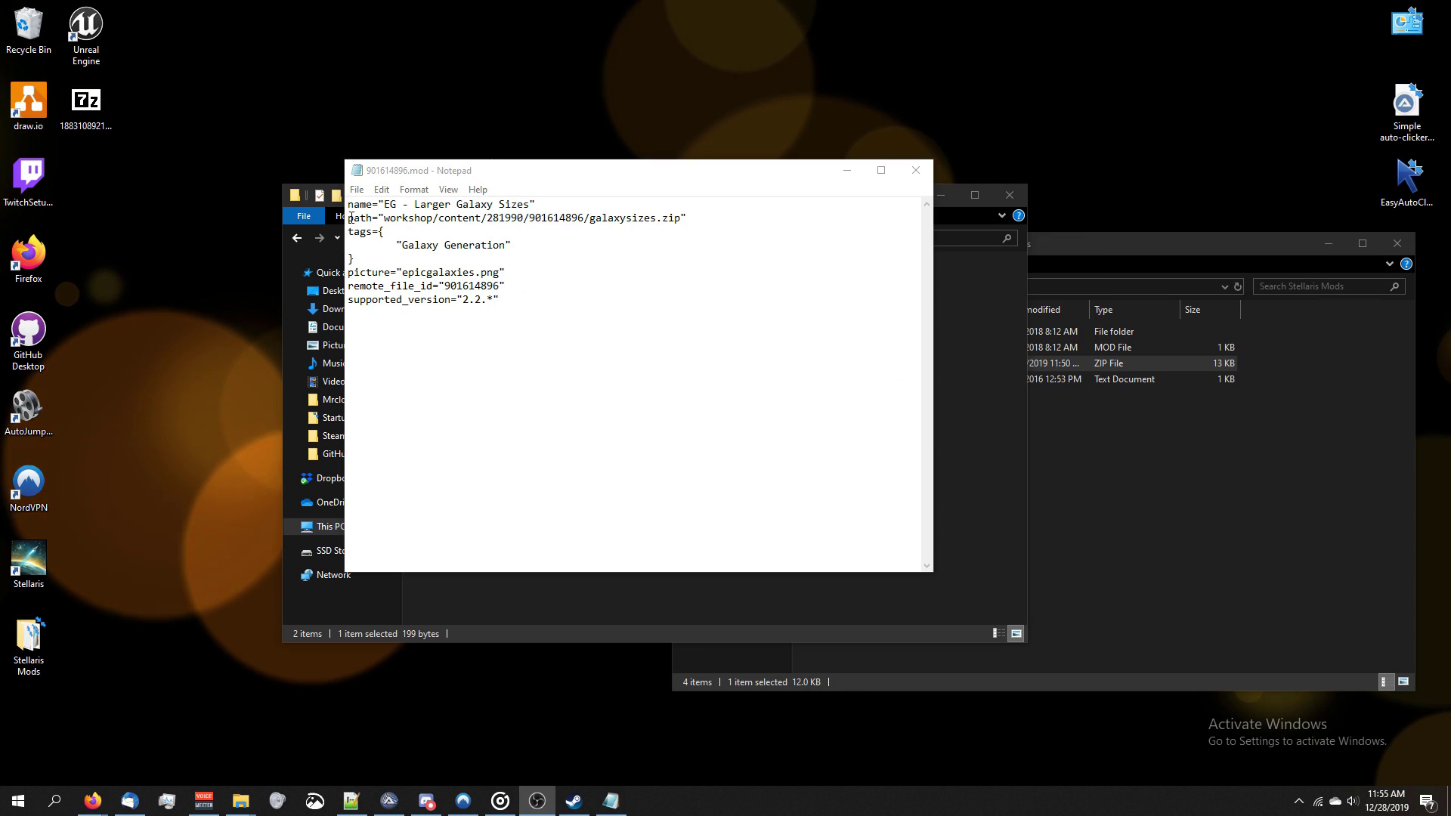
# Replace the workshop/content/281990 portion of the path line with /mod/
pyautogui.moveTo(353, 219); pyautogui.dragTo(389, 219)
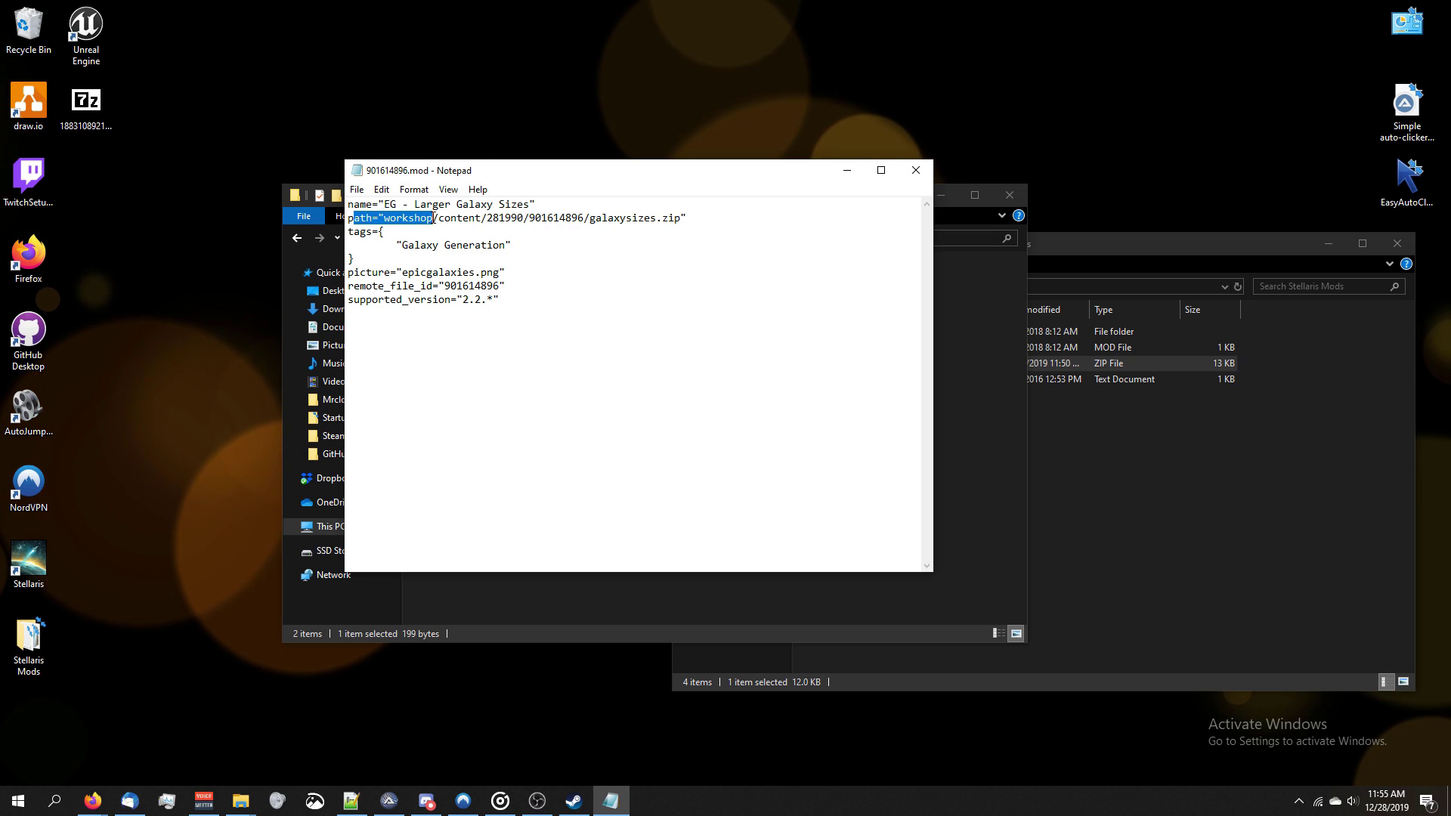
pyautogui.click(597, 244)
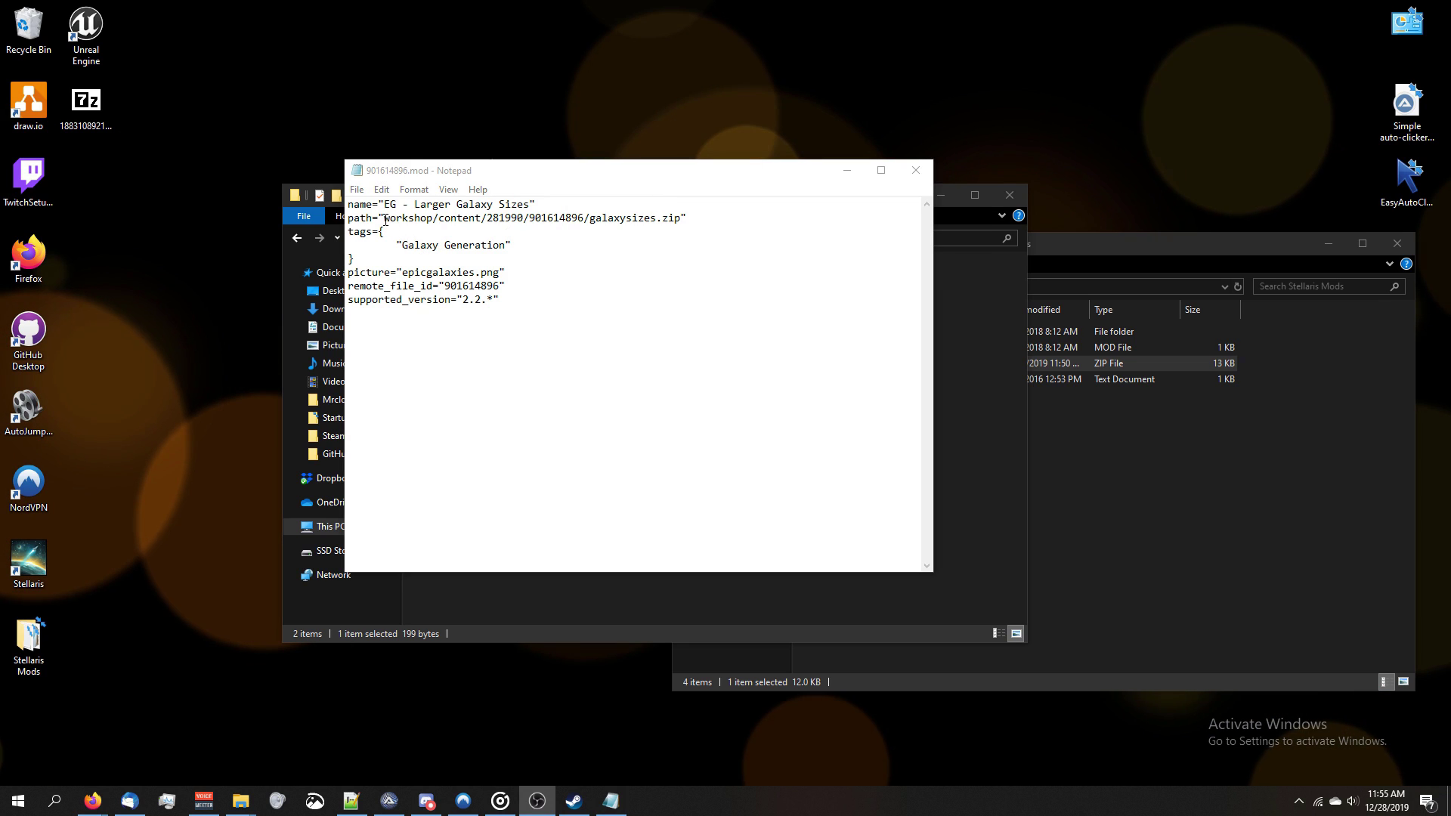
pyautogui.moveTo(384, 219); pyautogui.dragTo(528, 224)
pyautogui.write('/mod')
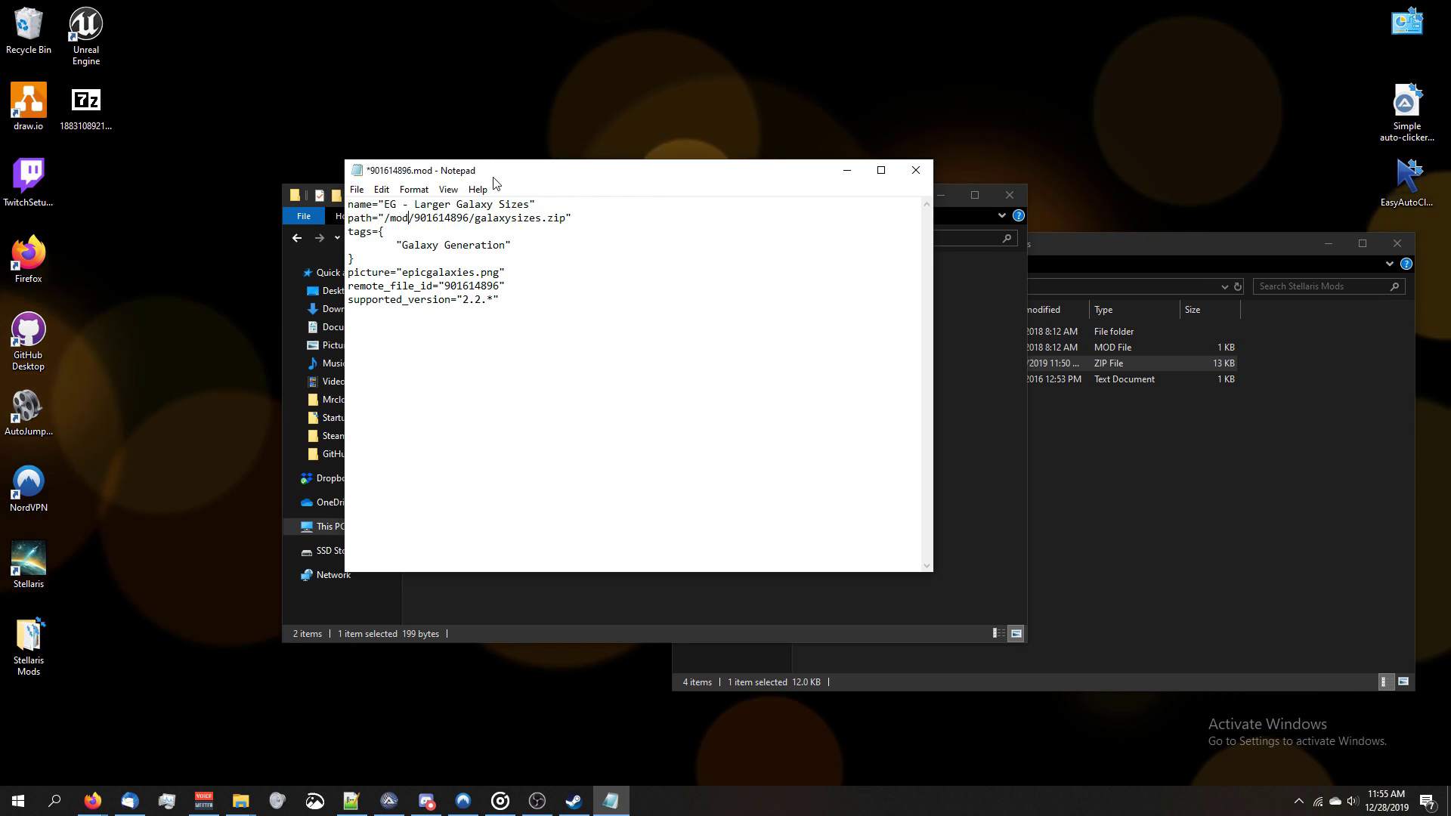
pyautogui.moveTo(517, 173); pyautogui.dragTo(834, 300)
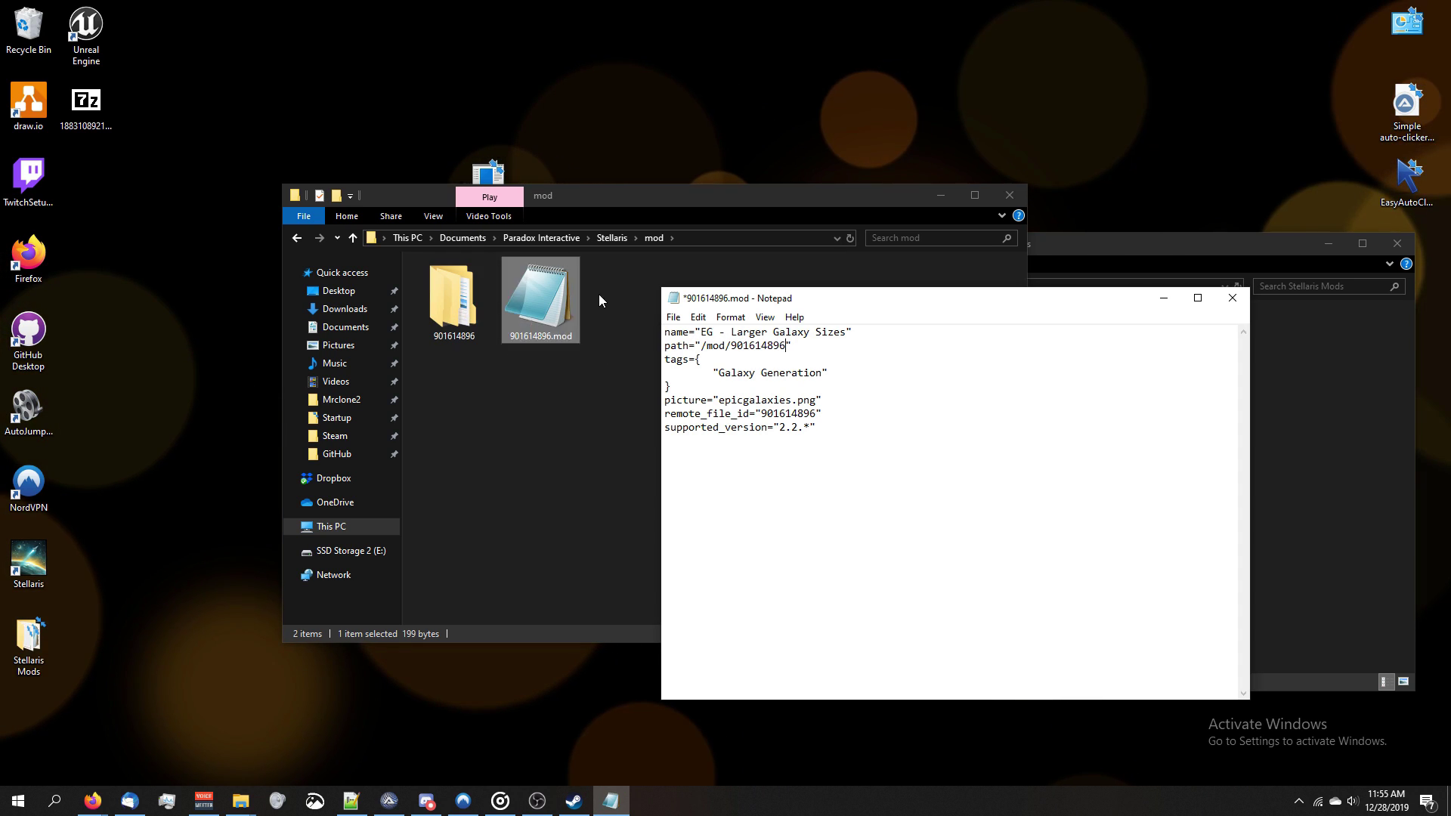
pyautogui.press('BackSpace')
pyautogui.press('BackSpace')
pyautogui.press('BackSpace')
pyautogui.press('BackSpace')
pyautogui.press('BackSpace')
pyautogui.press('BackSpace')
pyautogui.press('BackSpace')
pyautogui.press('BackSpace')
pyautogui.press('BackSpace')
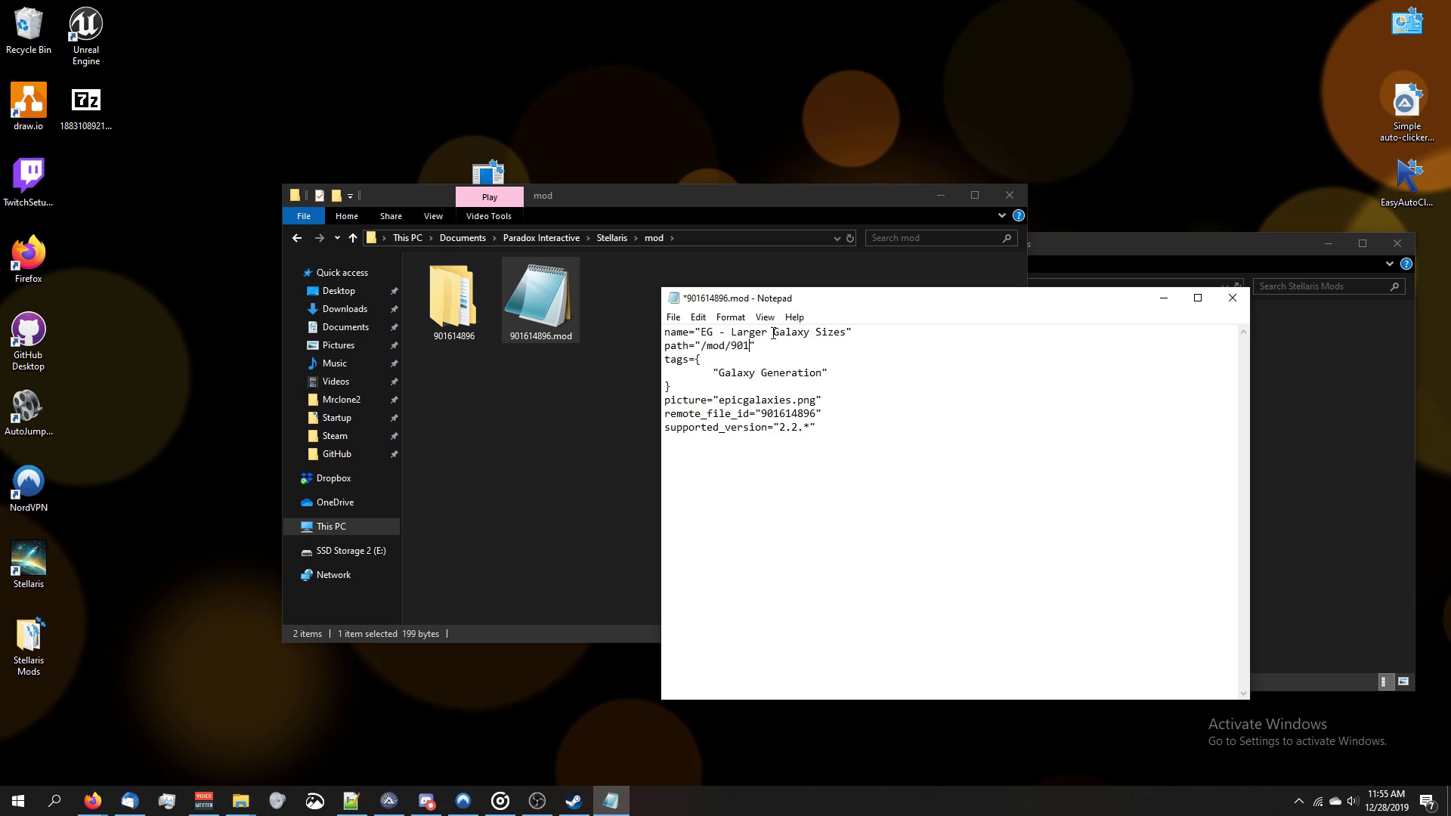
pyautogui.write('MyModName')
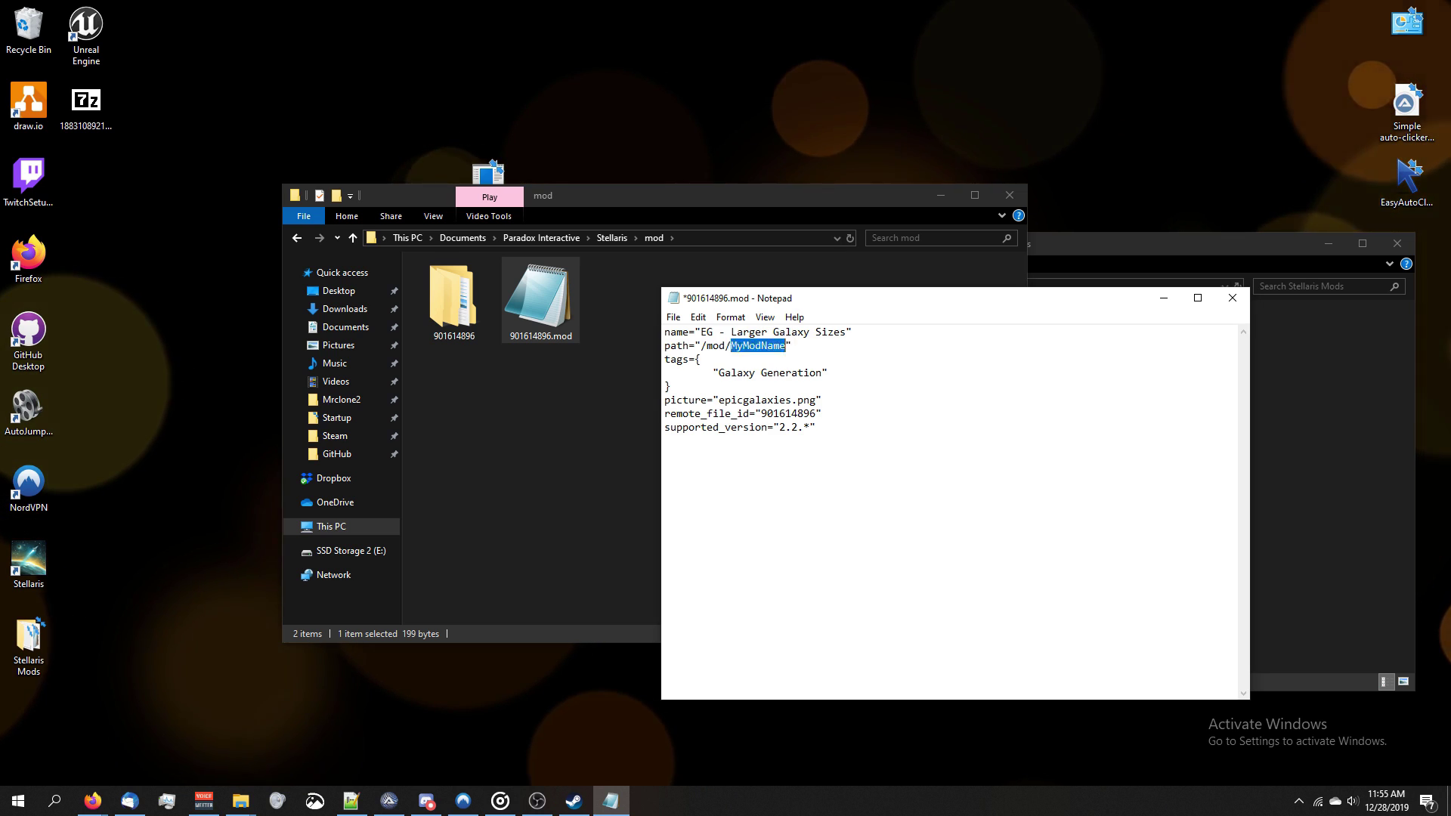
# Finish the path as /mod/901614896 using the folder's name, then close Notepad
pyautogui.click(453, 333)
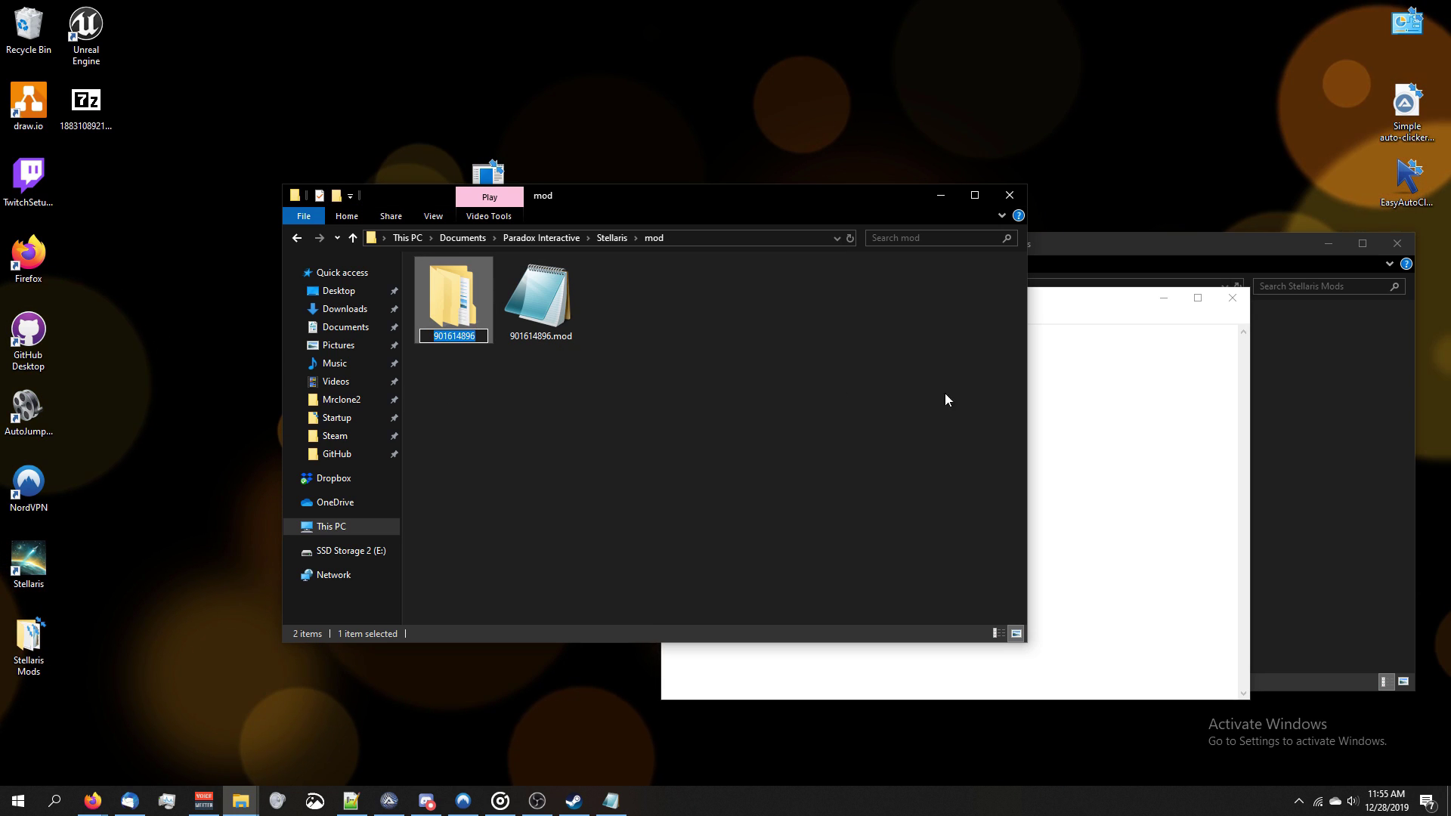
pyautogui.click(1041, 394)
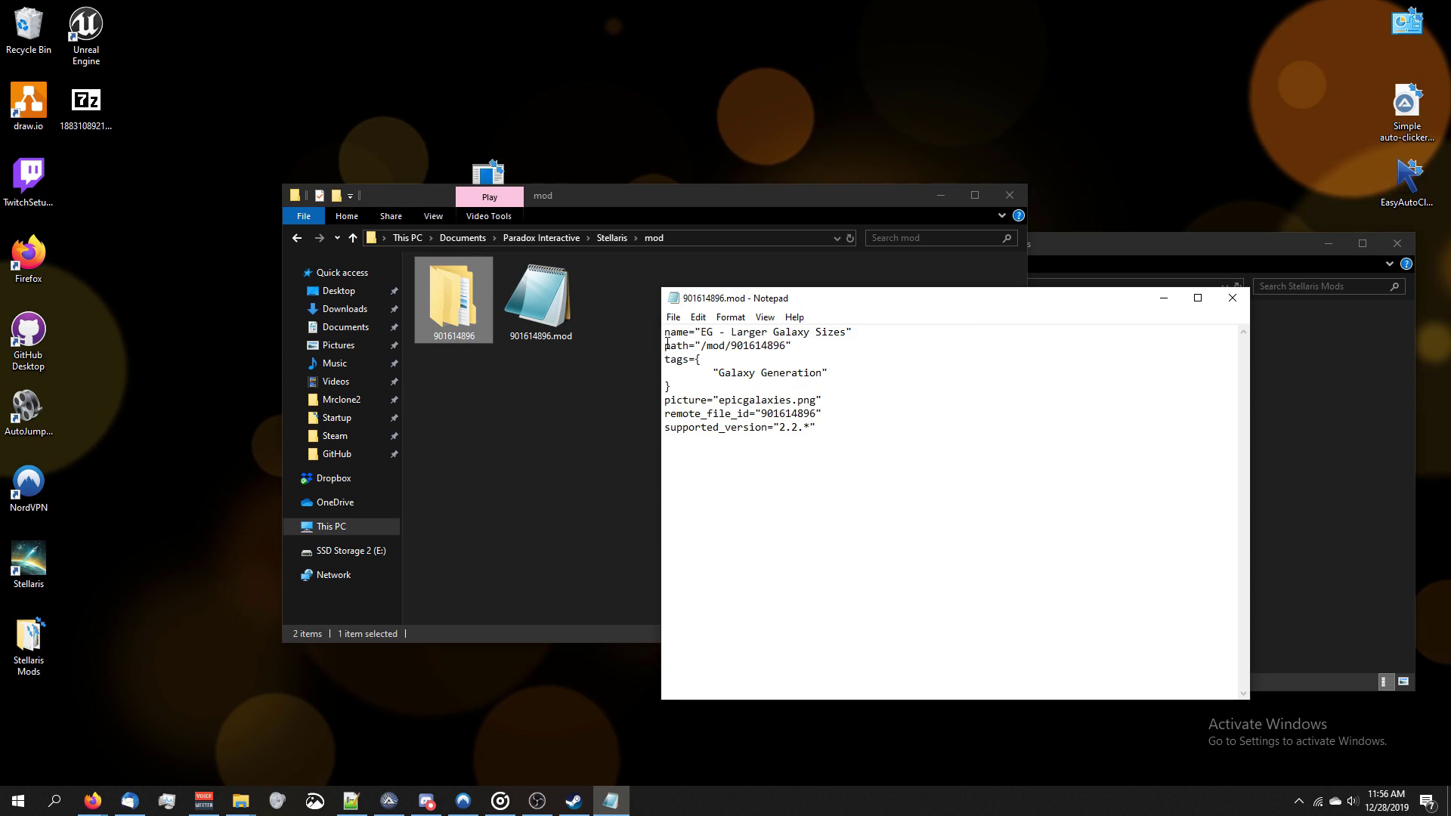
pyautogui.moveTo(667, 344); pyautogui.dragTo(695, 359)
pyautogui.click(712, 347)
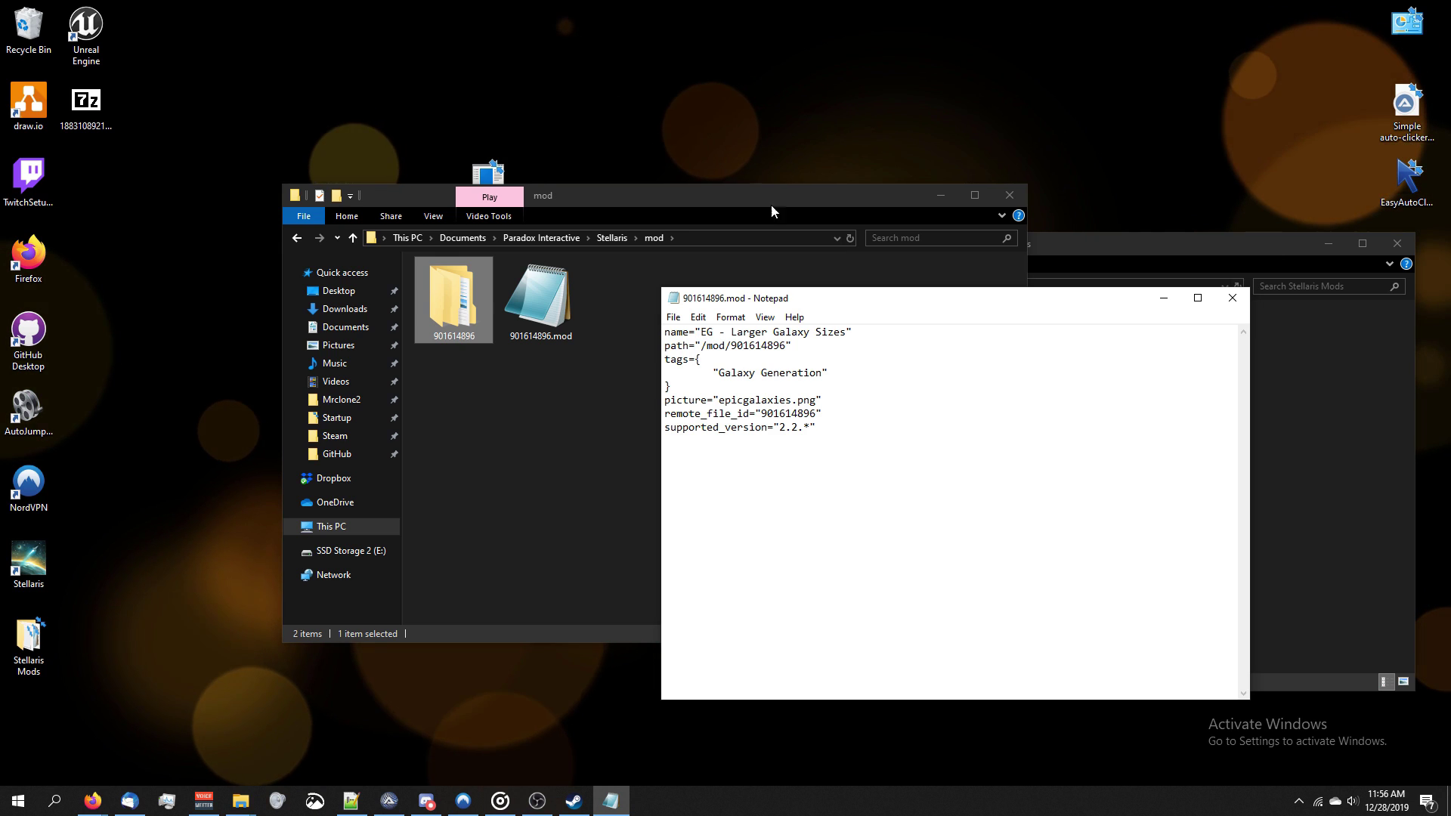
pyautogui.click(514, 380)
pyautogui.click(1050, 589)
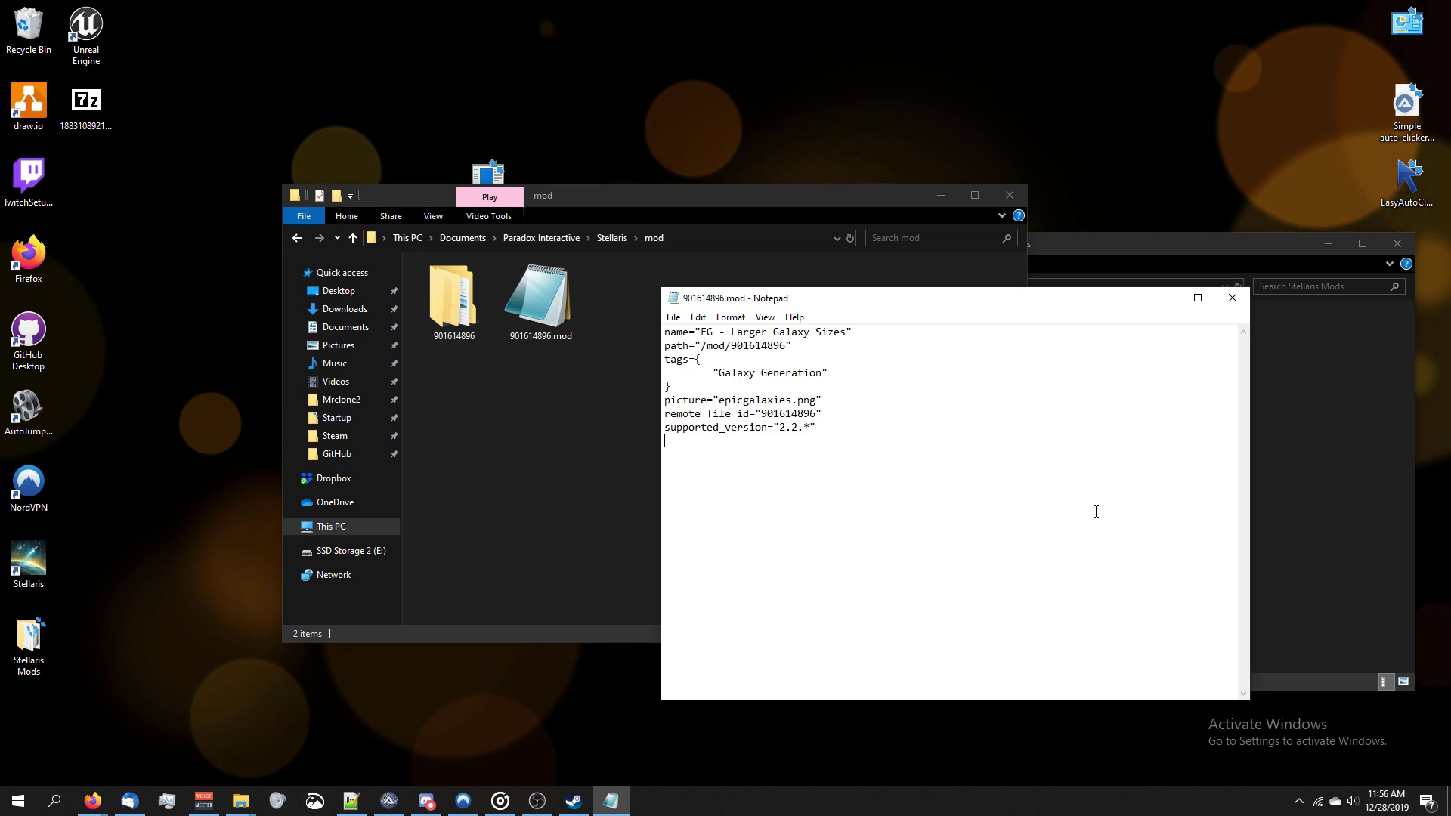
pyautogui.click(1233, 298)
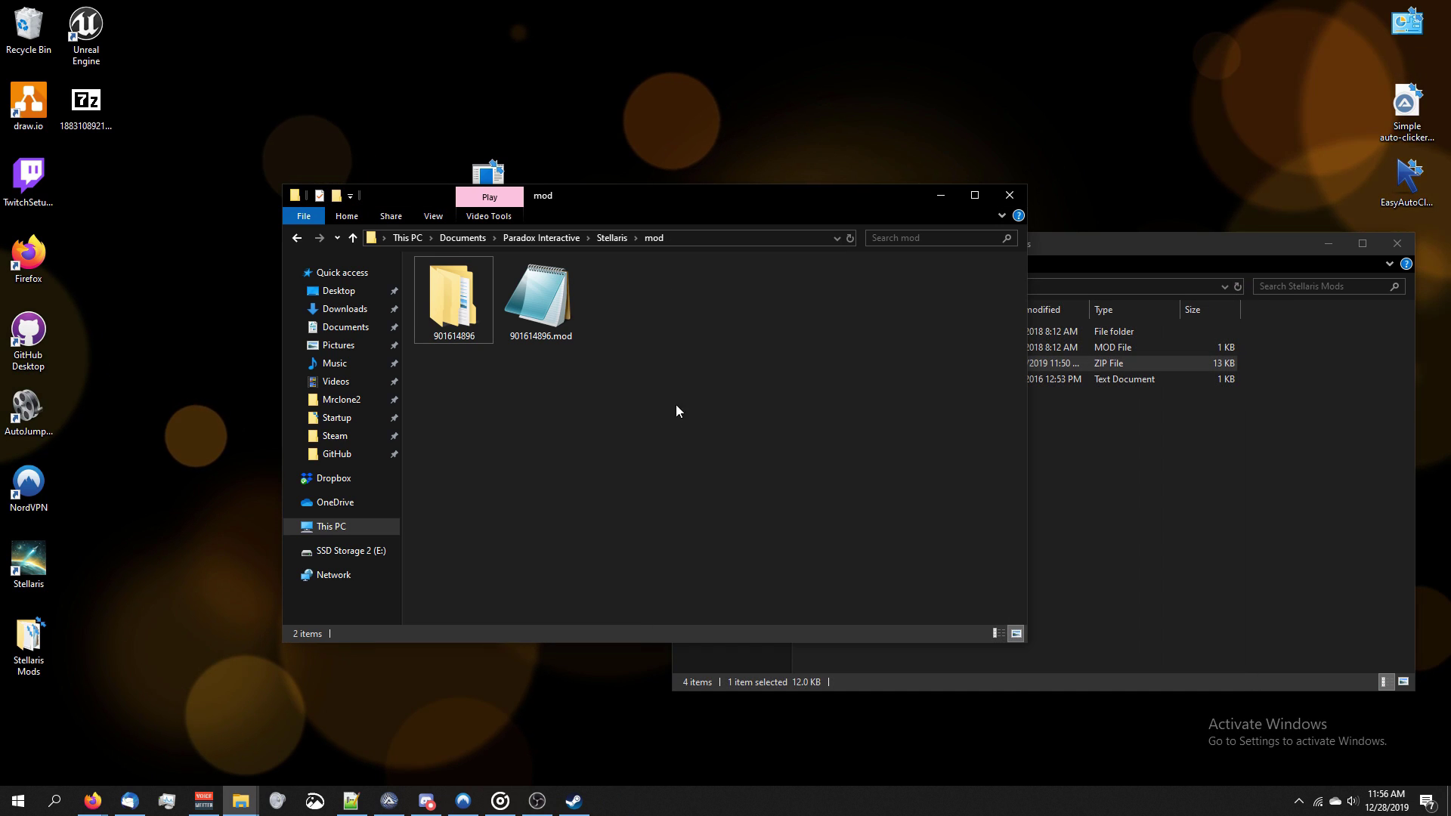
# Open 901614896.mod's properties and tick Read-only, but close without applying
pyautogui.click(560, 308)
pyautogui.rightClick(560, 305)
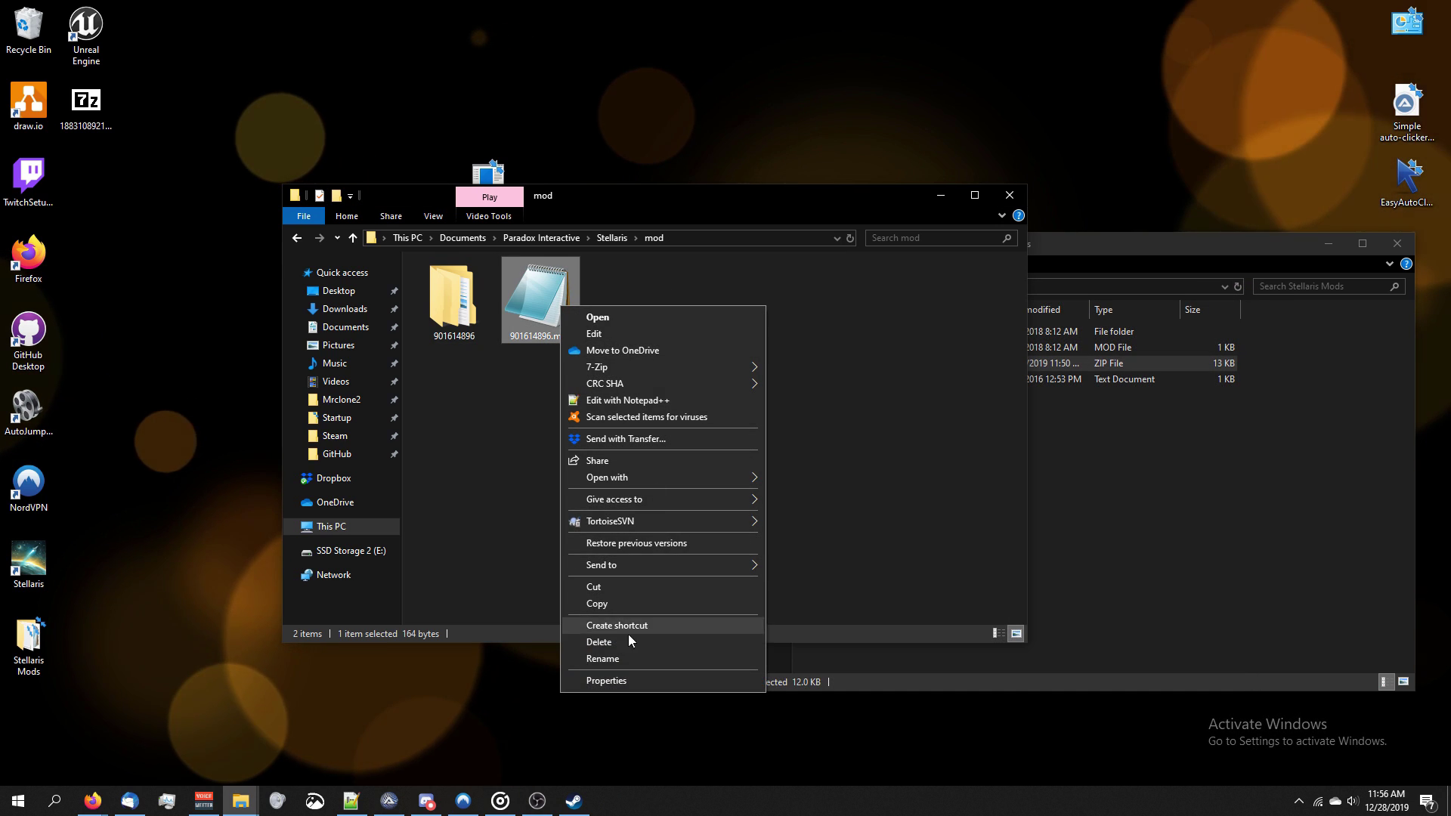
pyautogui.click(612, 681)
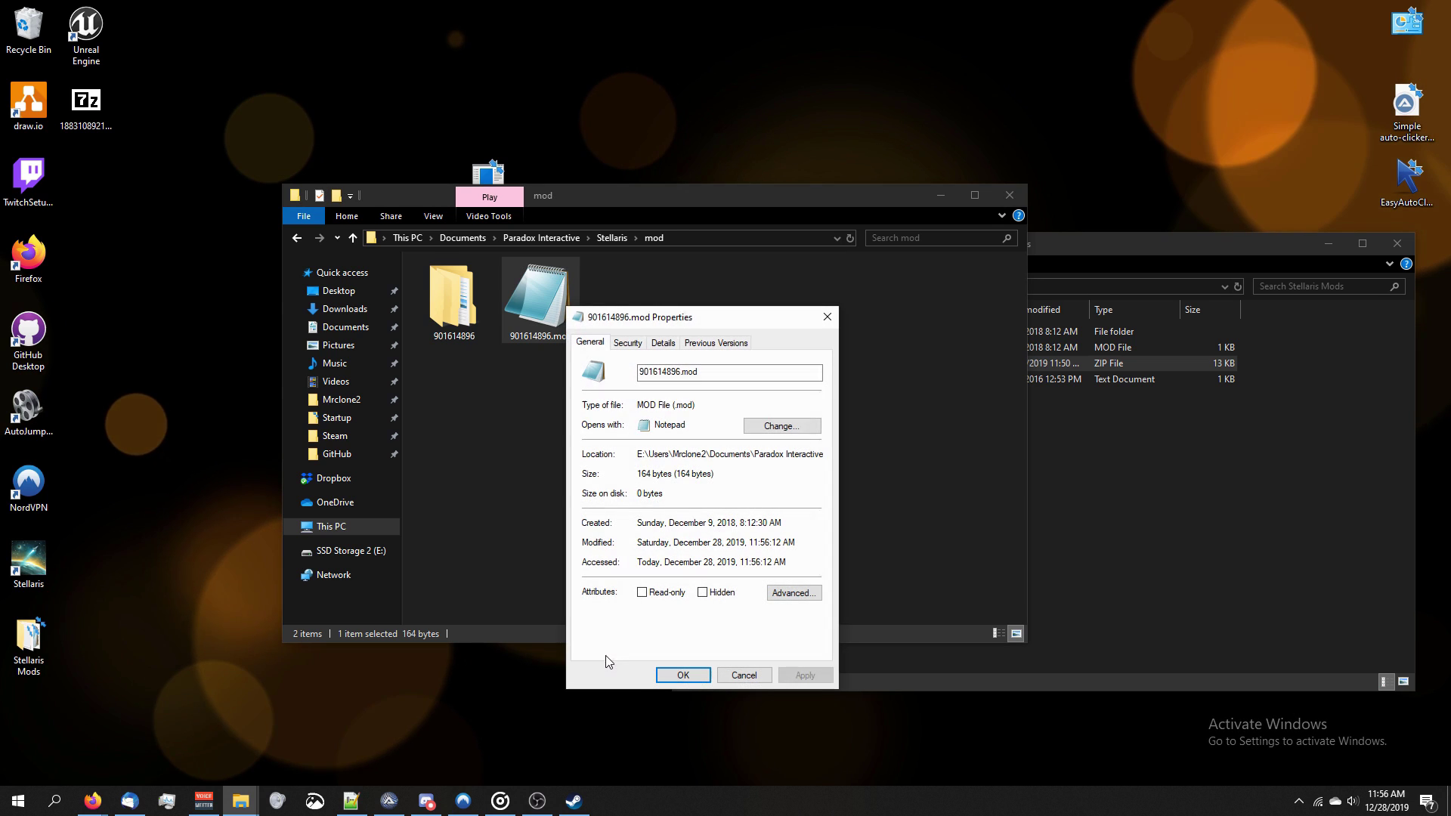
pyautogui.click(655, 595)
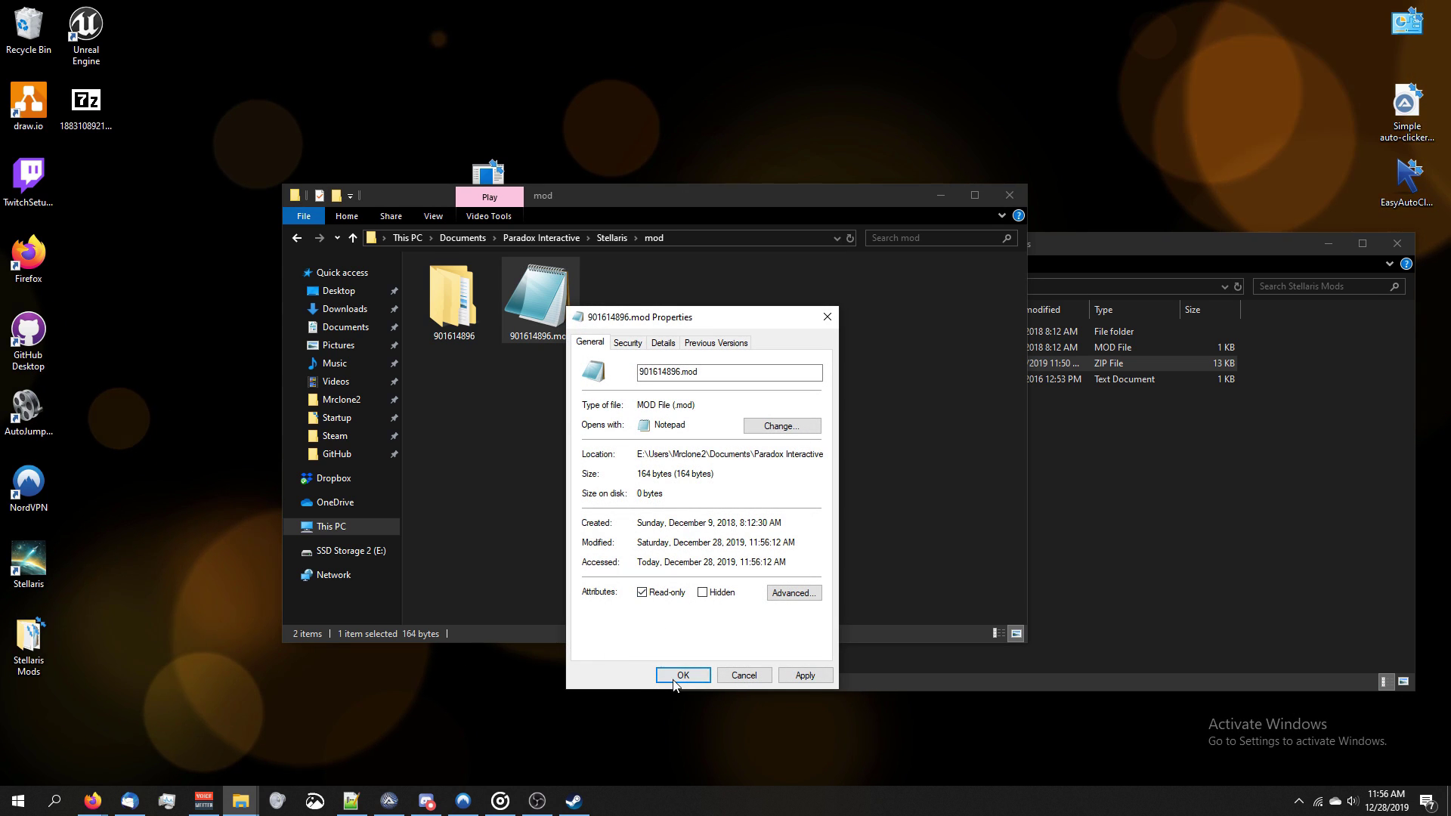
pyautogui.click(740, 675)
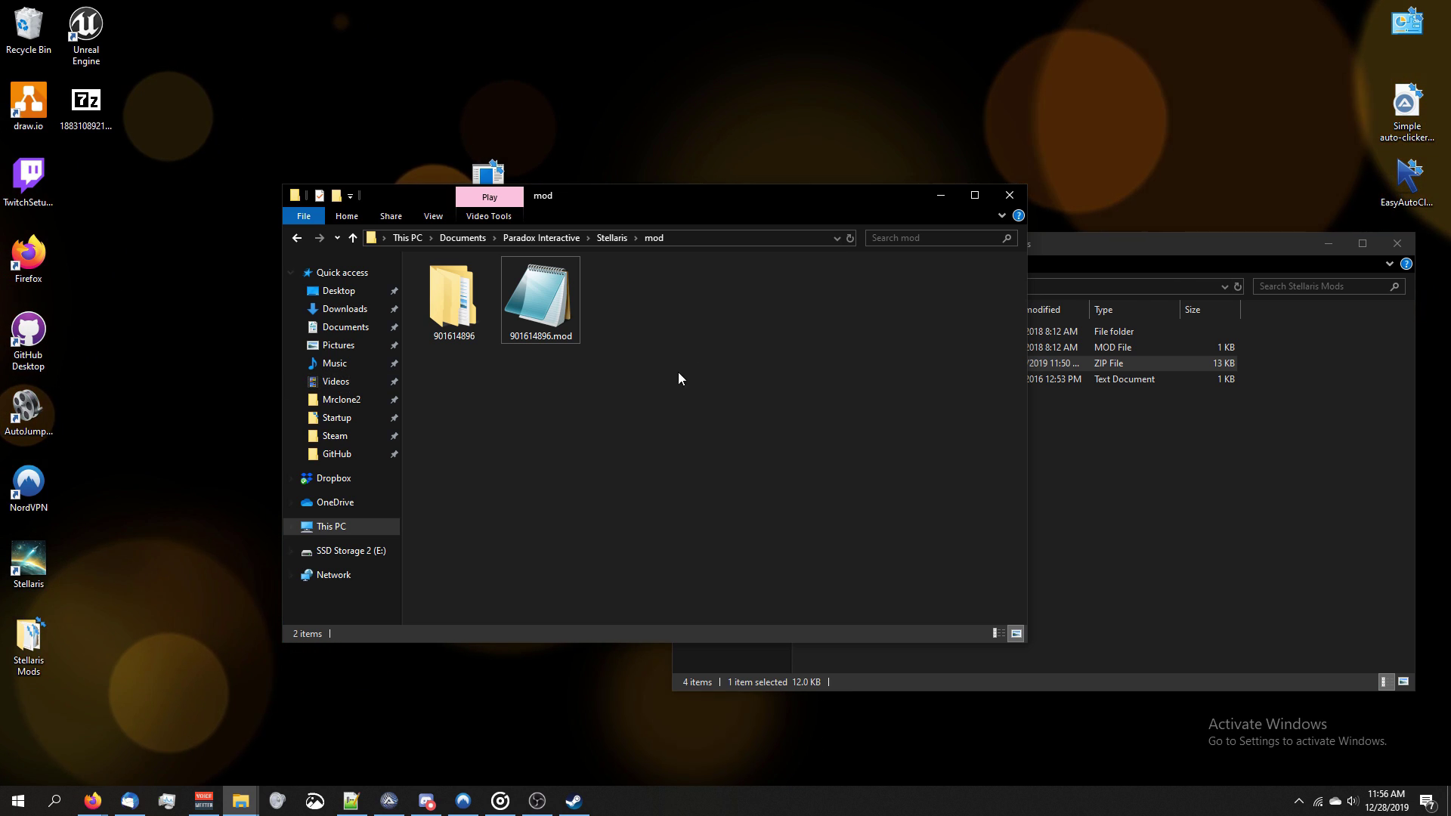
# Apply Read-only to 901614896.mod and go back up to the Stellaris folder
pyautogui.rightClick(566, 330)
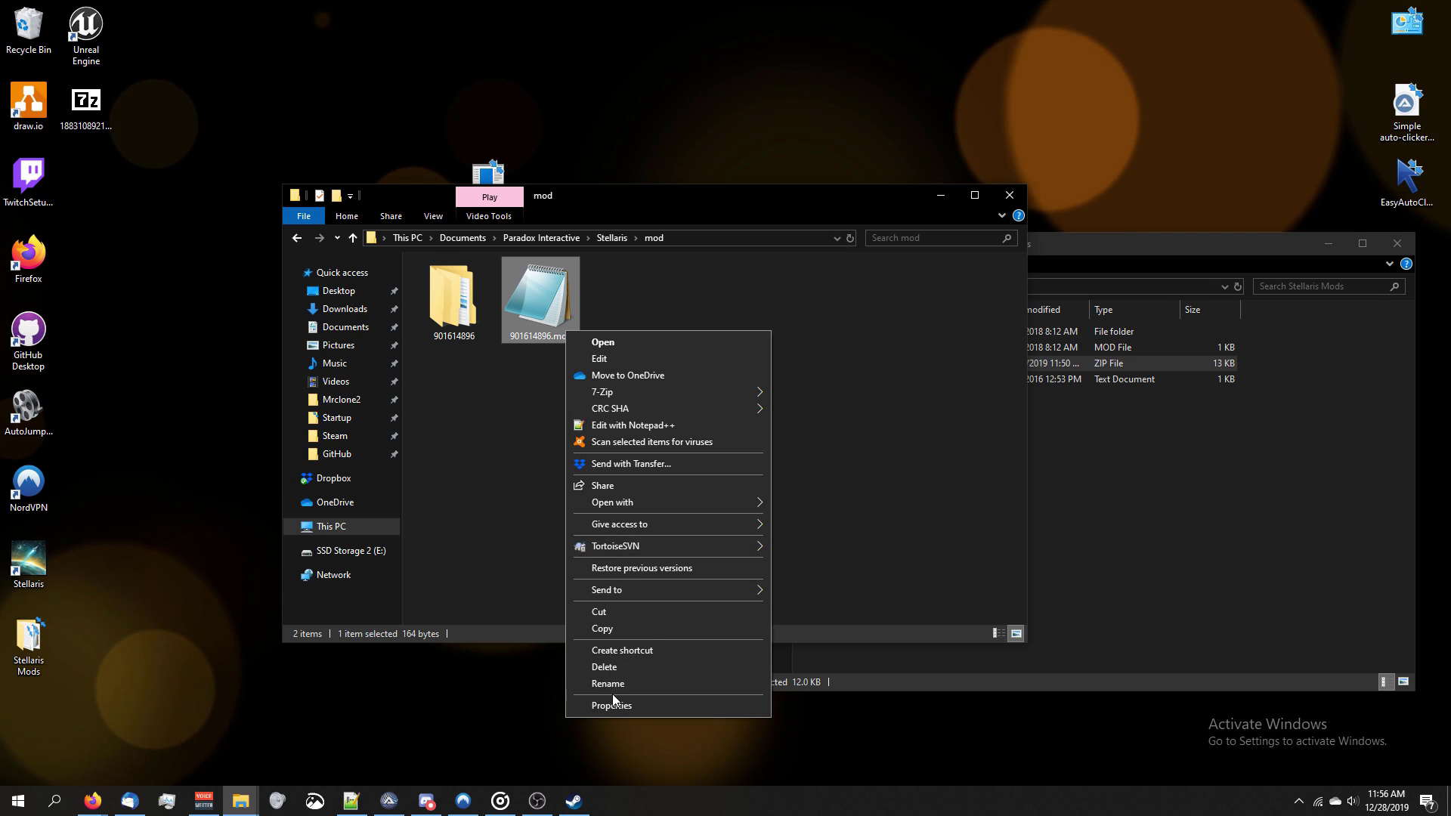
pyautogui.click(618, 703)
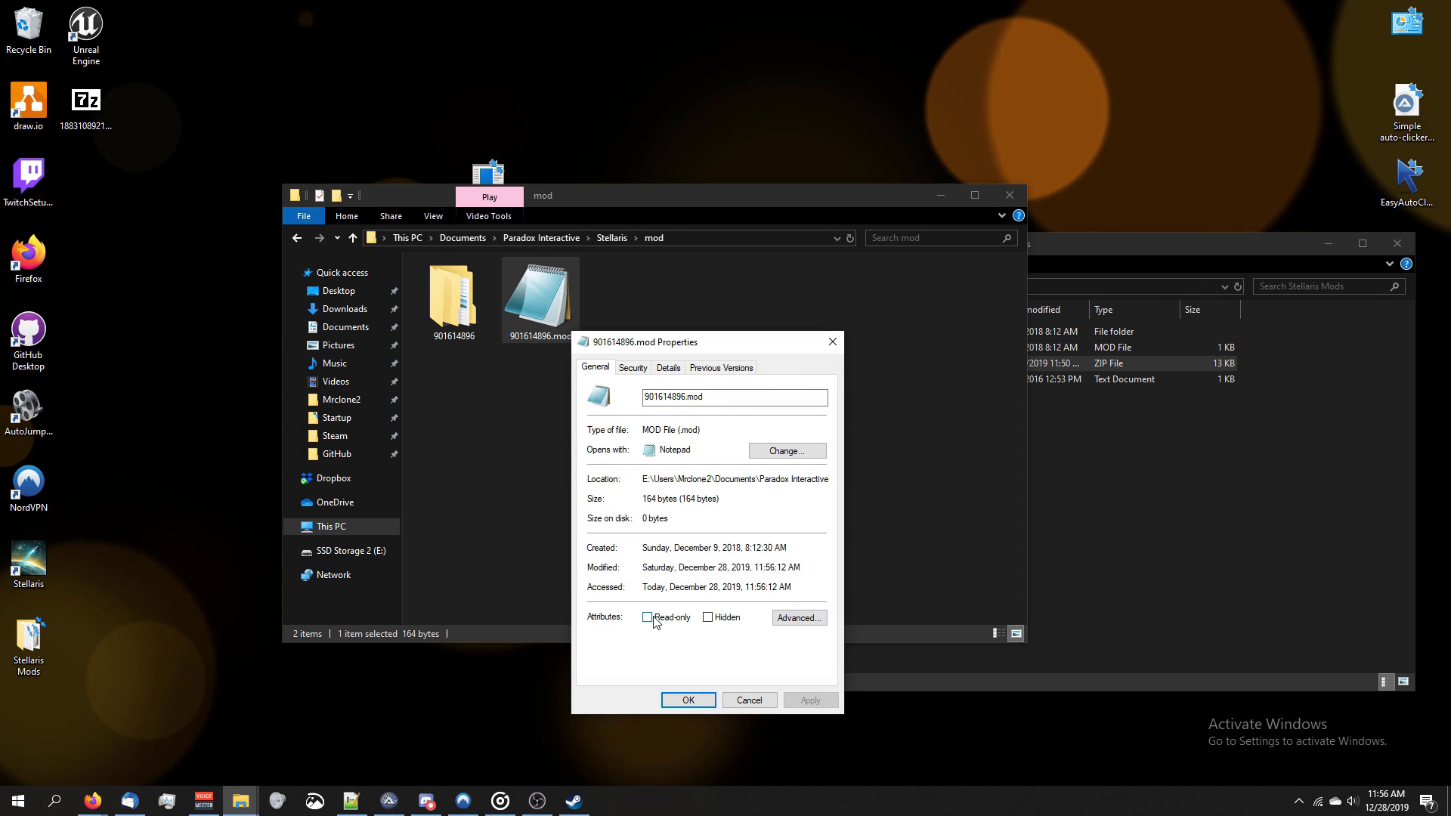
pyautogui.click(652, 618)
pyautogui.press('Return')
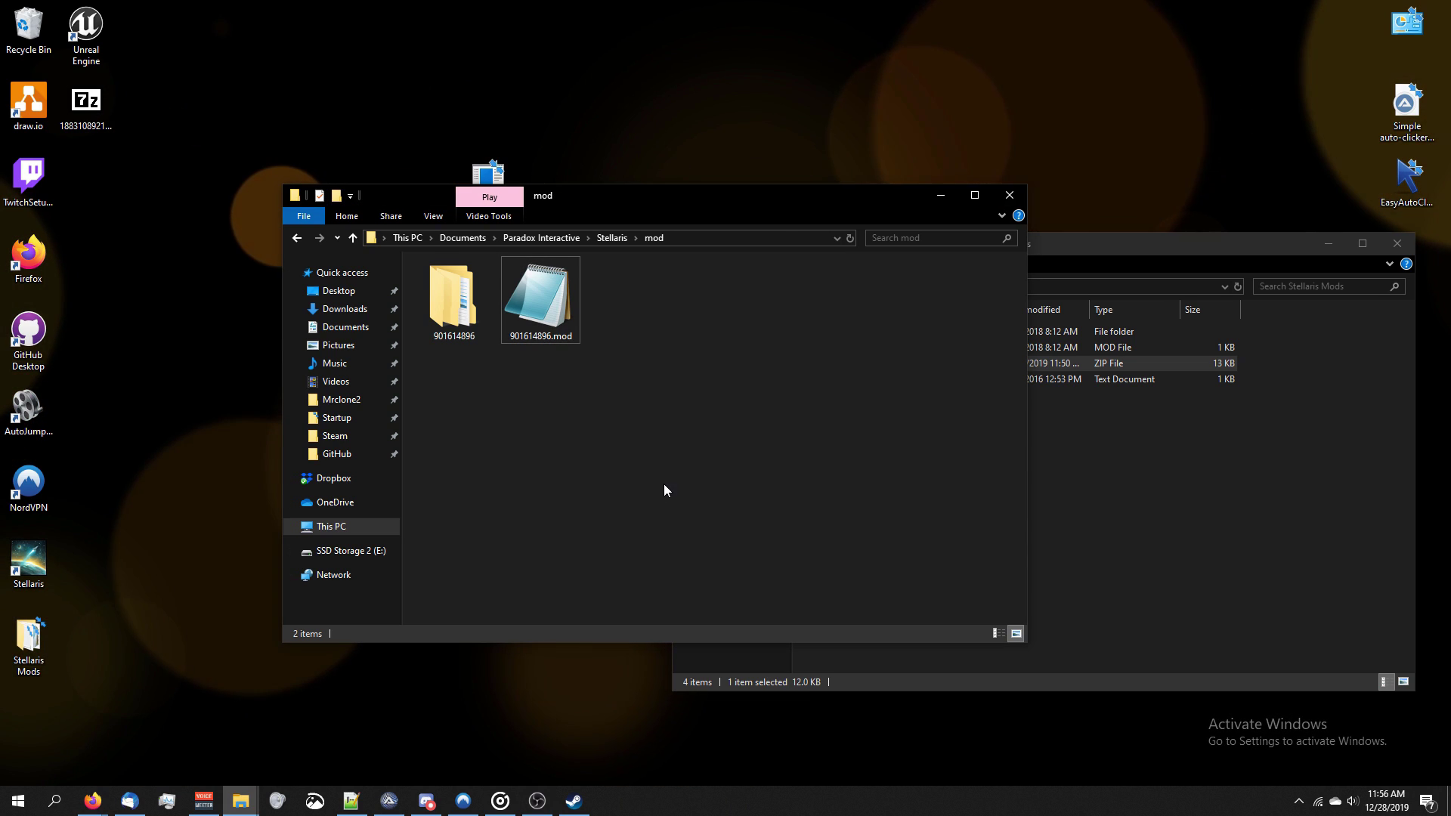
pyautogui.hotkey('alt', 'Left')
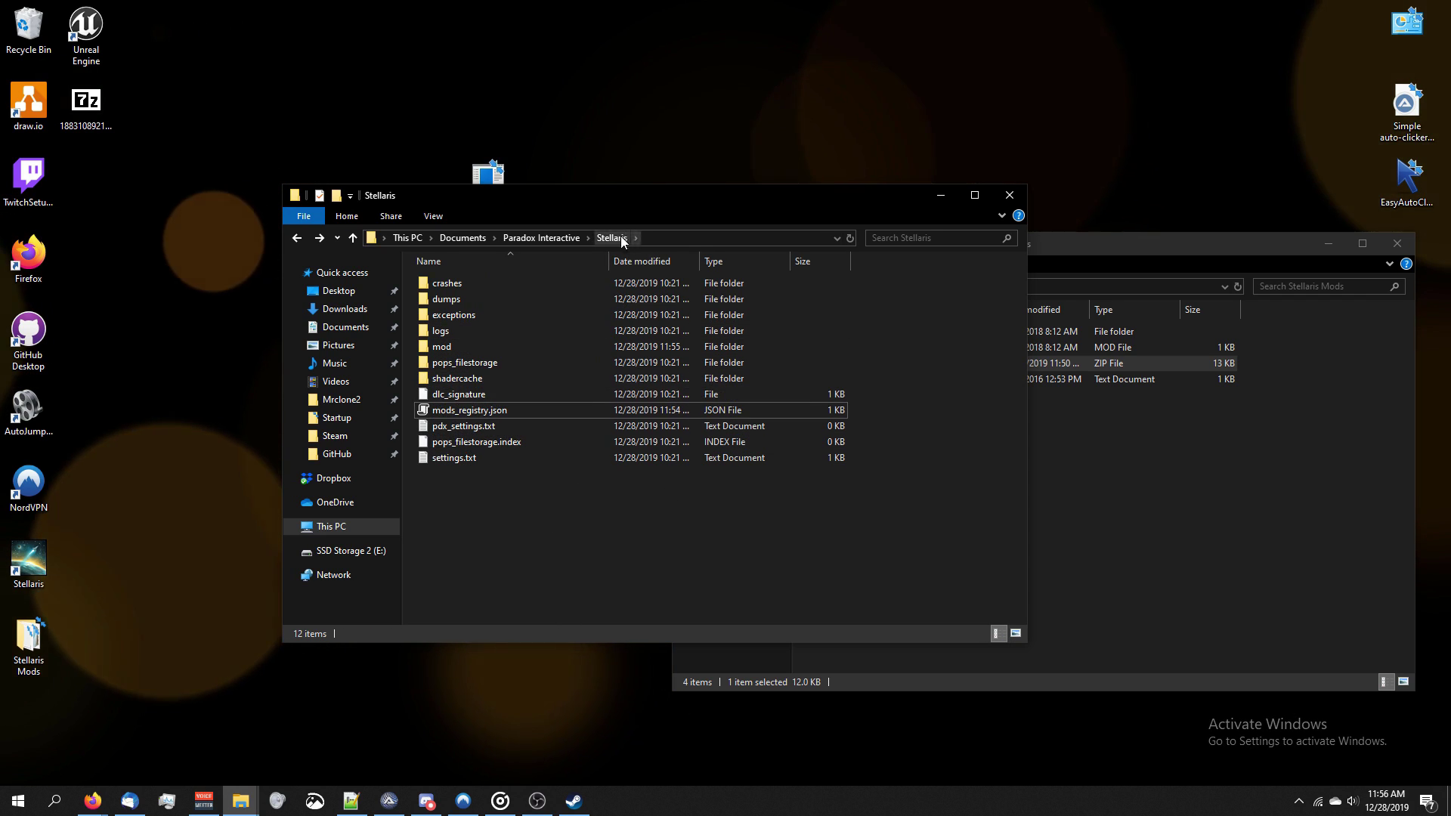
# Open mods_registry.json in Notepad++ (it holds only {}) and minimize the Stellaris folder window
pyautogui.click(522, 415)
pyautogui.rightClick(523, 414)
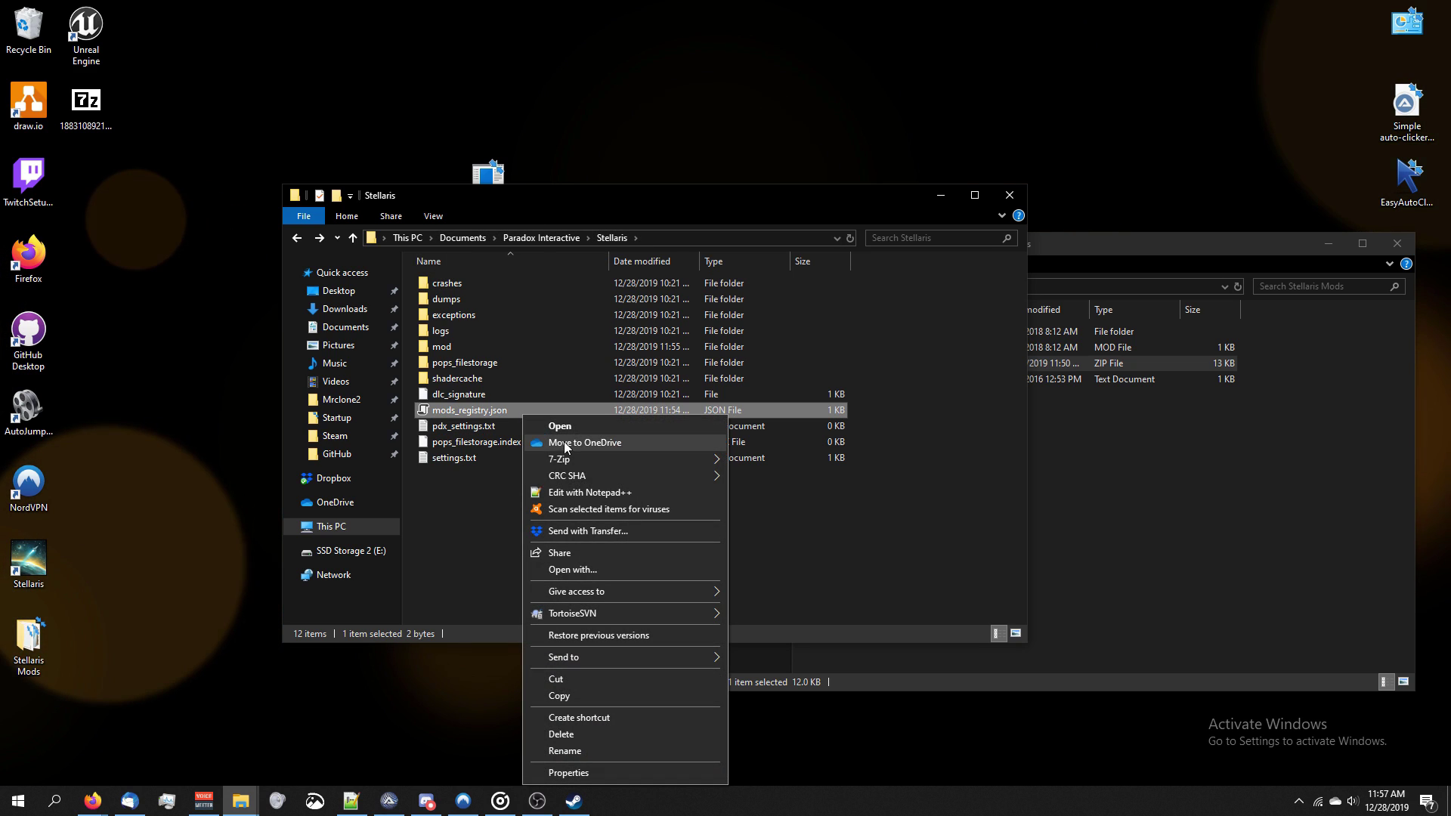
pyautogui.click(582, 492)
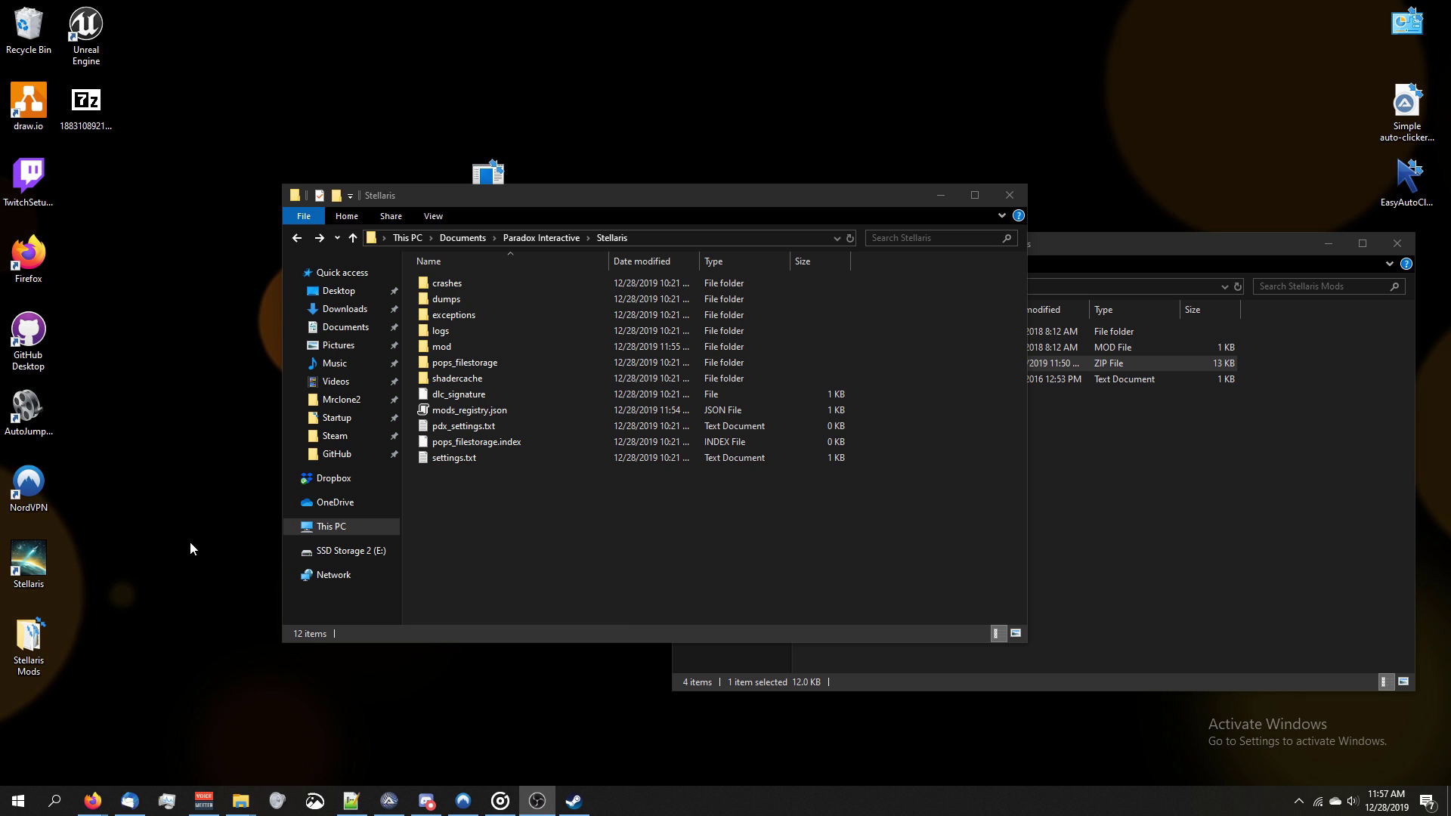
pyautogui.click(192, 542)
pyautogui.click(940, 194)
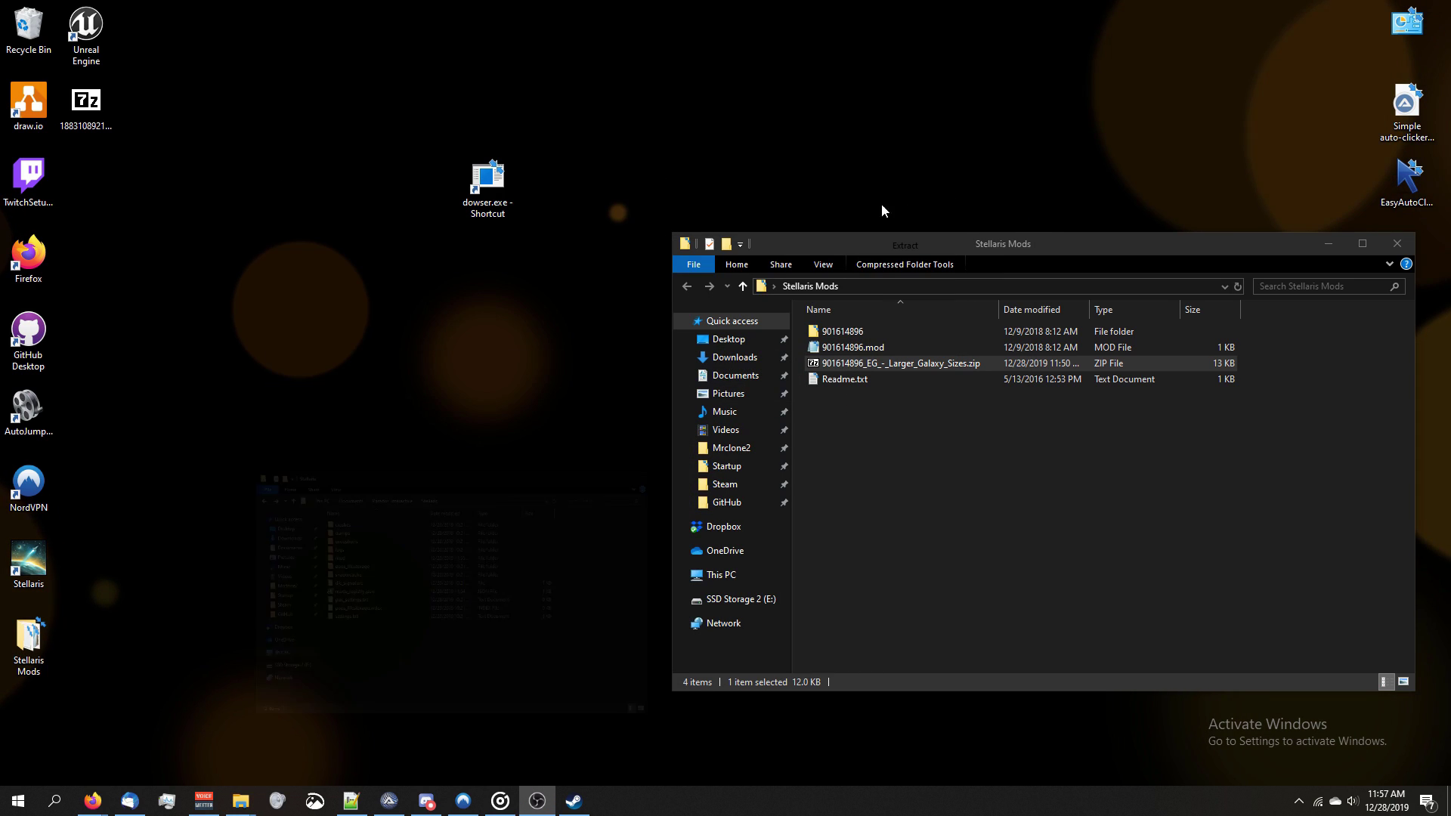
# Start the launcher, accept the EULA, toggle EG - Larger Galaxy Sizes on and off, and dismiss the General Error
pyautogui.doubleClick(480, 186)
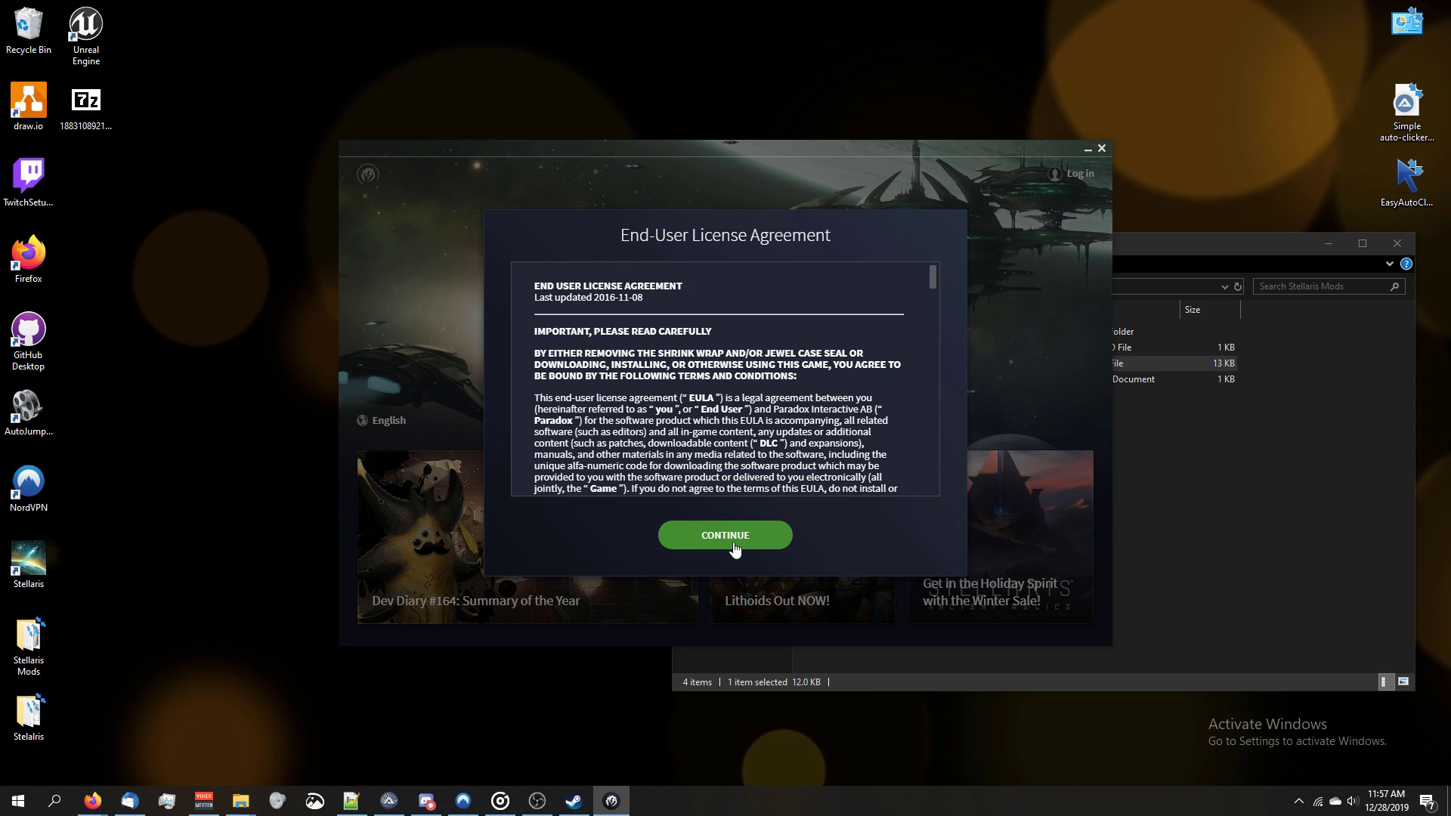
pyautogui.click(735, 544)
pyautogui.click(722, 419)
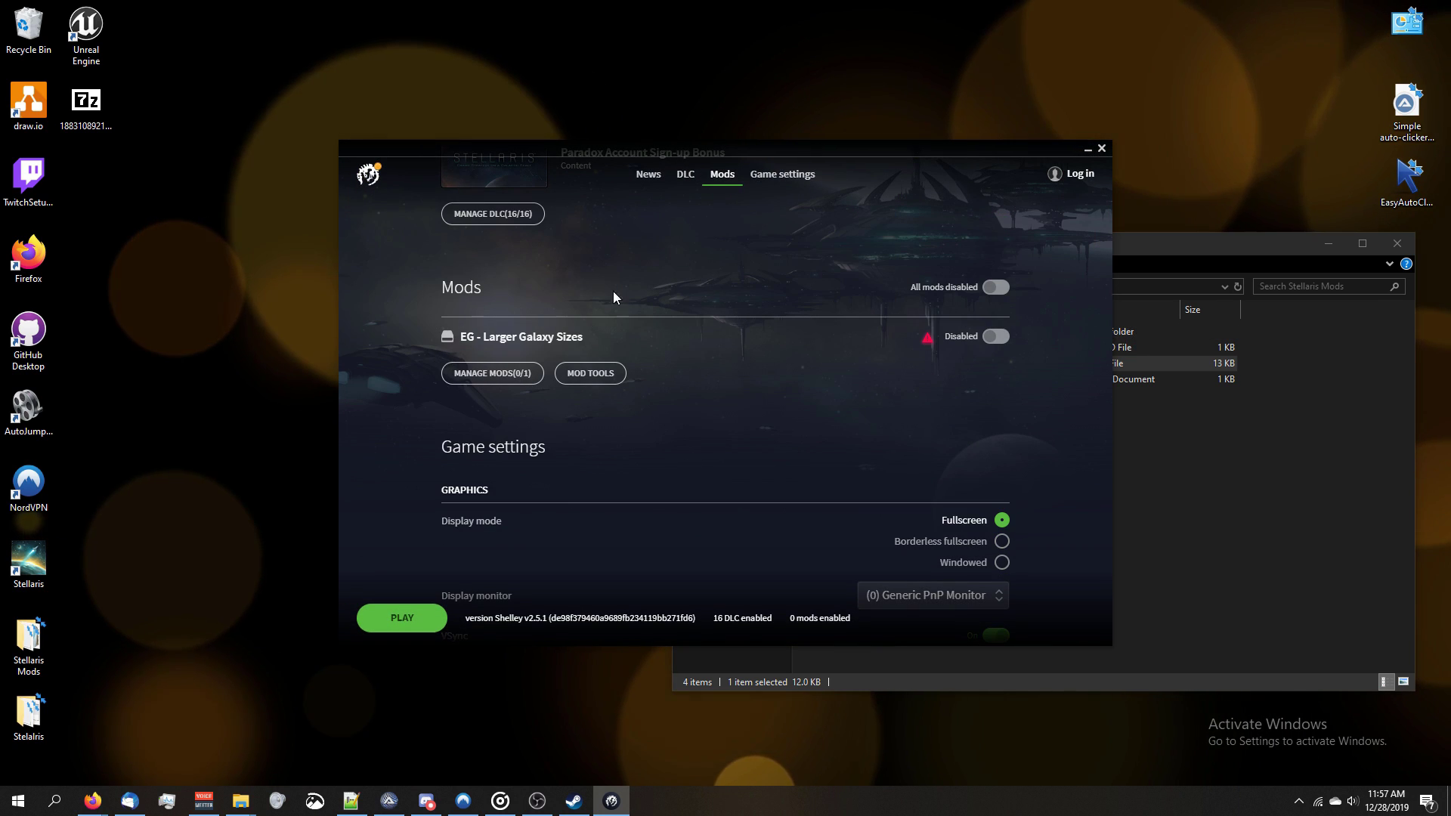
pyautogui.click(995, 338)
pyautogui.click(996, 338)
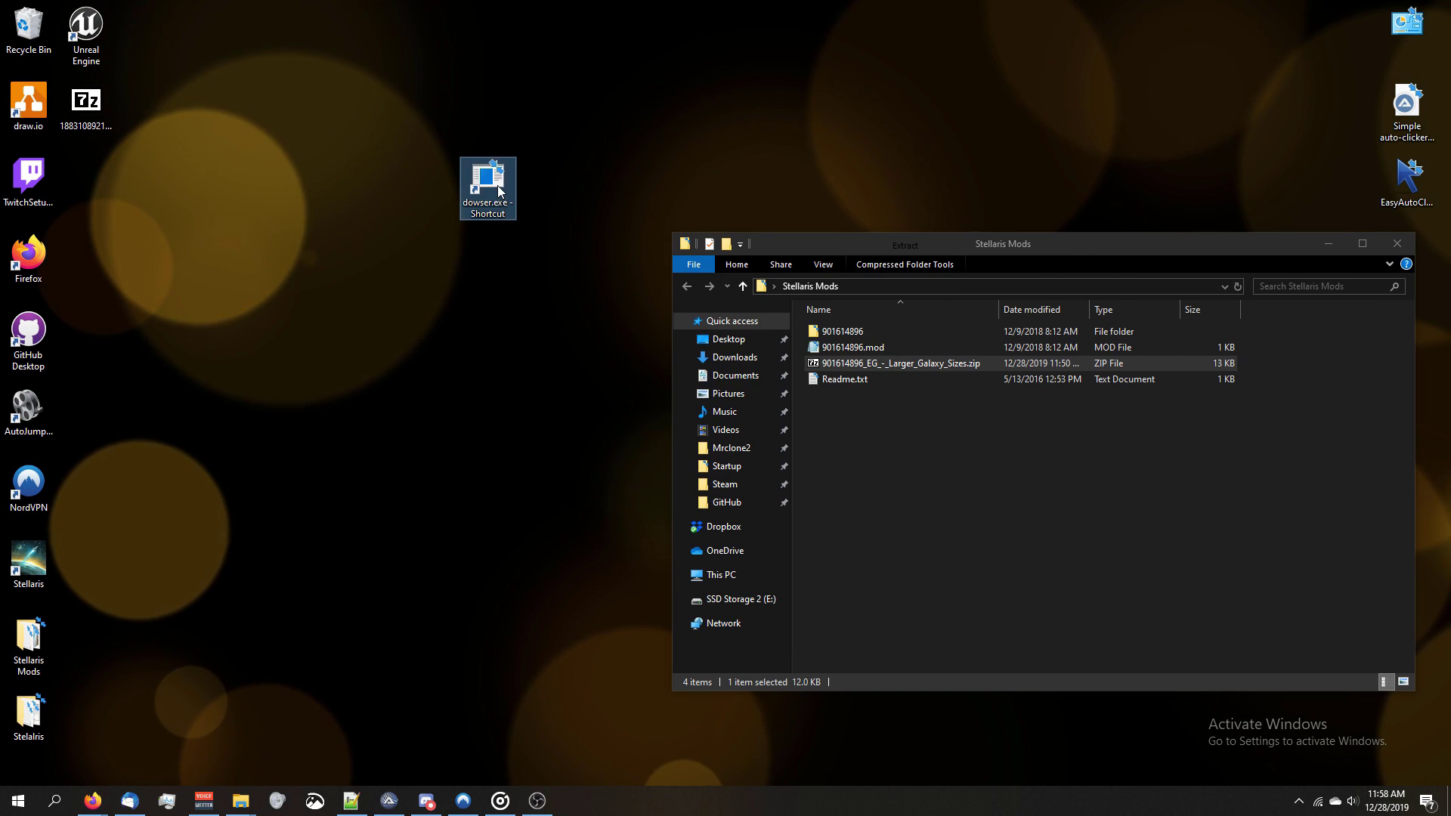
pyautogui.doubleClick(499, 187)
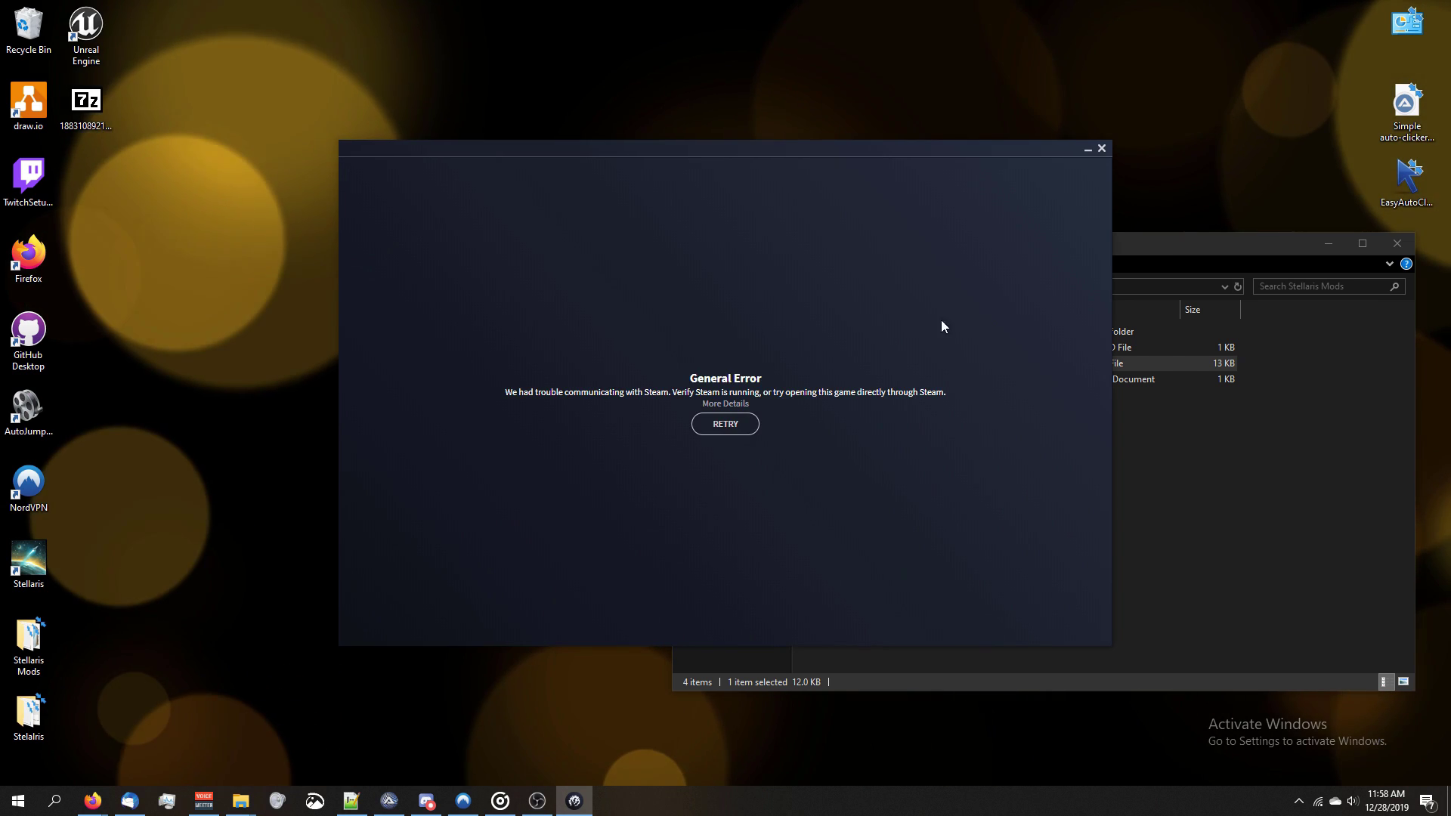
pyautogui.click(1101, 148)
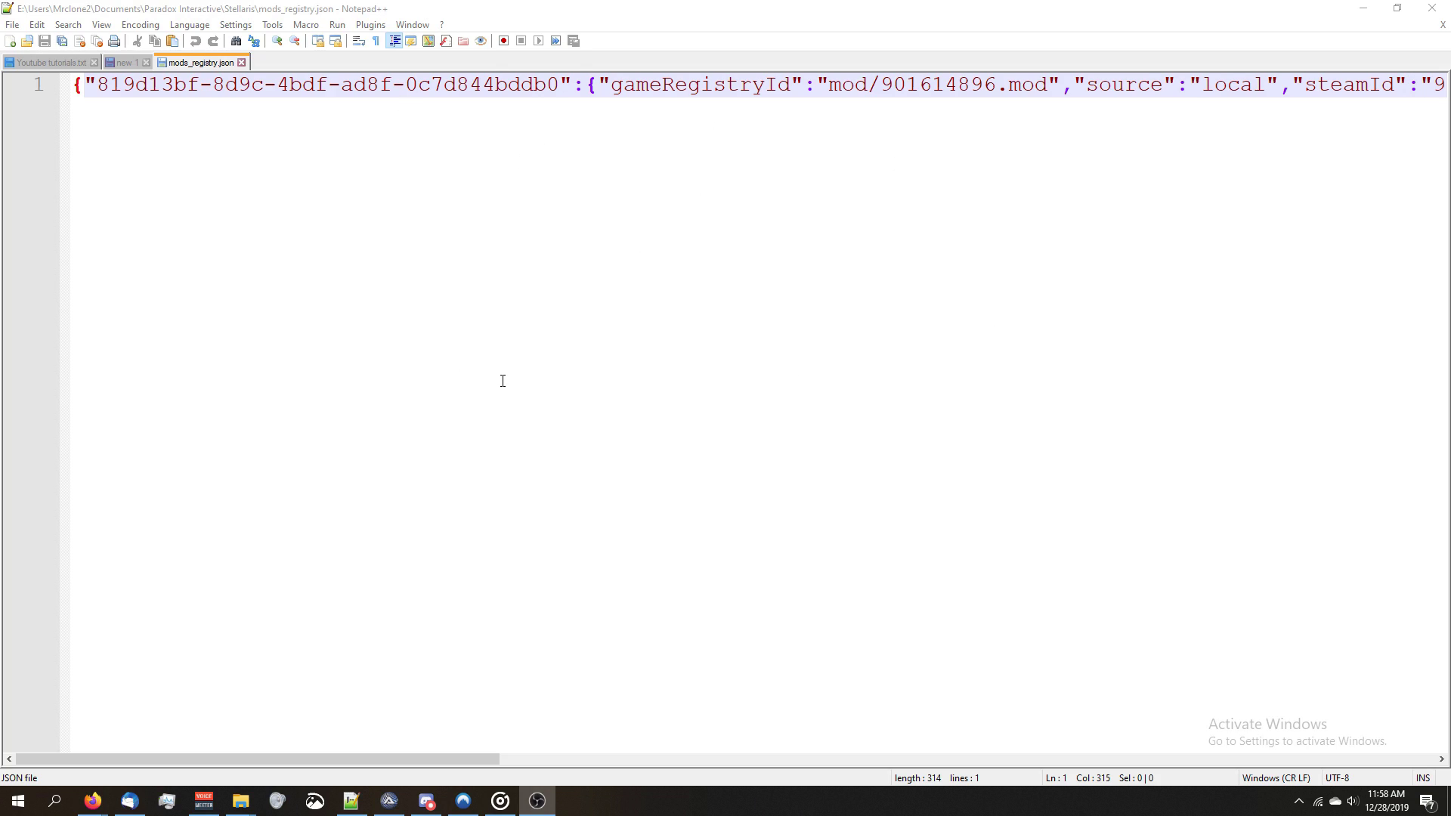
# Confirm the mods_registry.json entry ends with dirPath E:\mod\901614896 and status ready_to_play
pyautogui.click(80, 90)
pyautogui.click(707, 156)
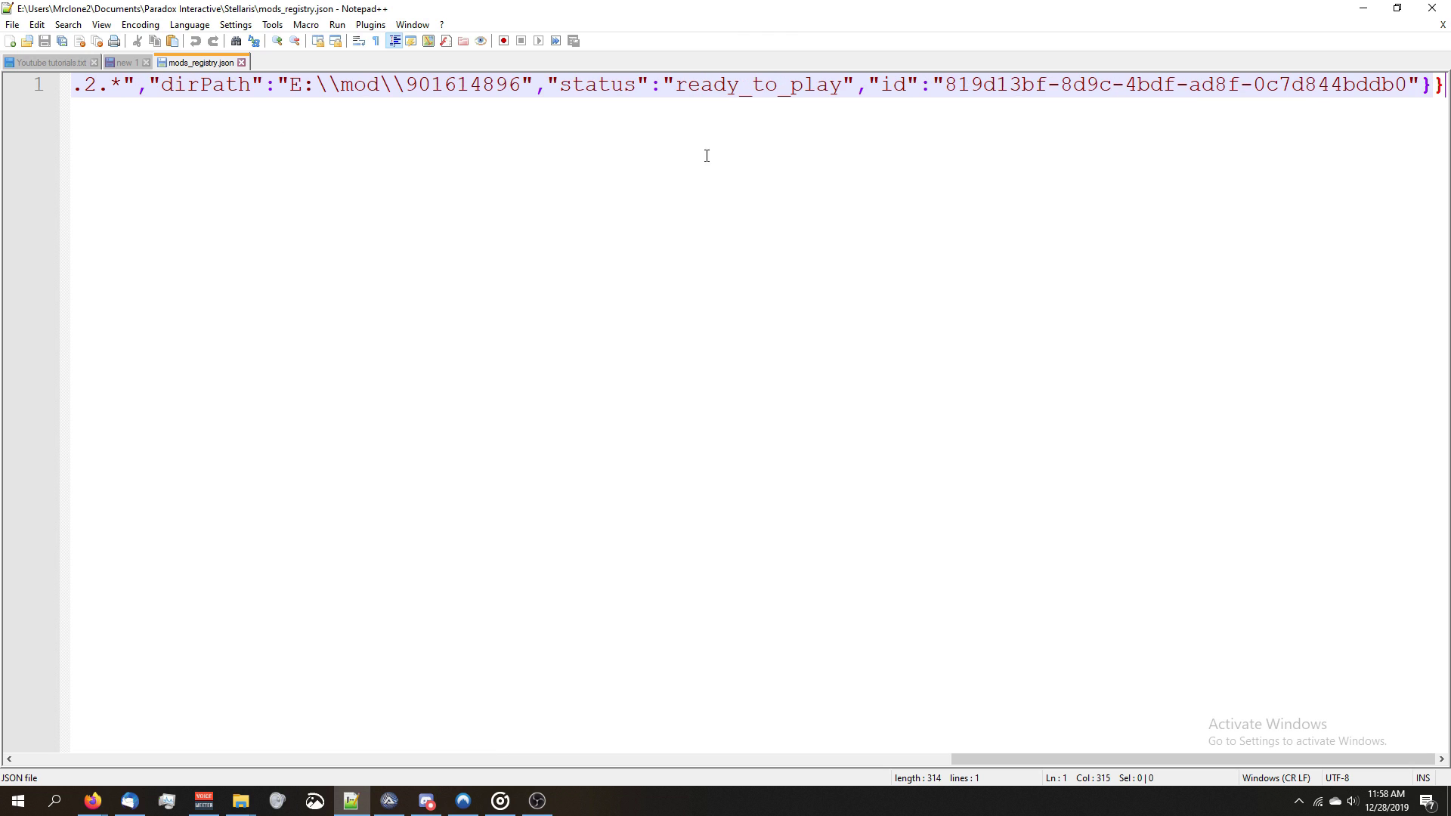
pyautogui.moveTo(1109, 756); pyautogui.dragTo(337, 636)
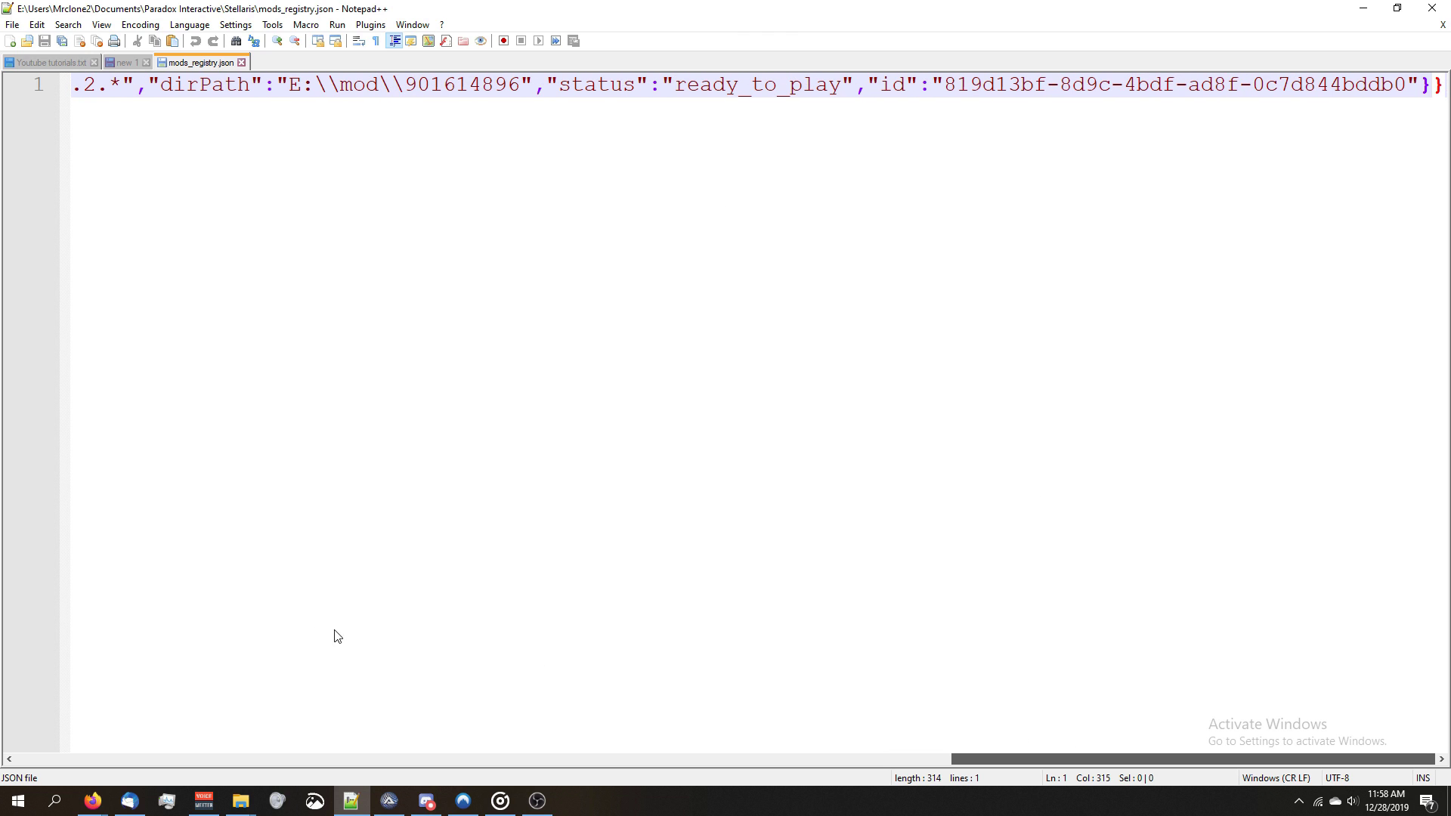